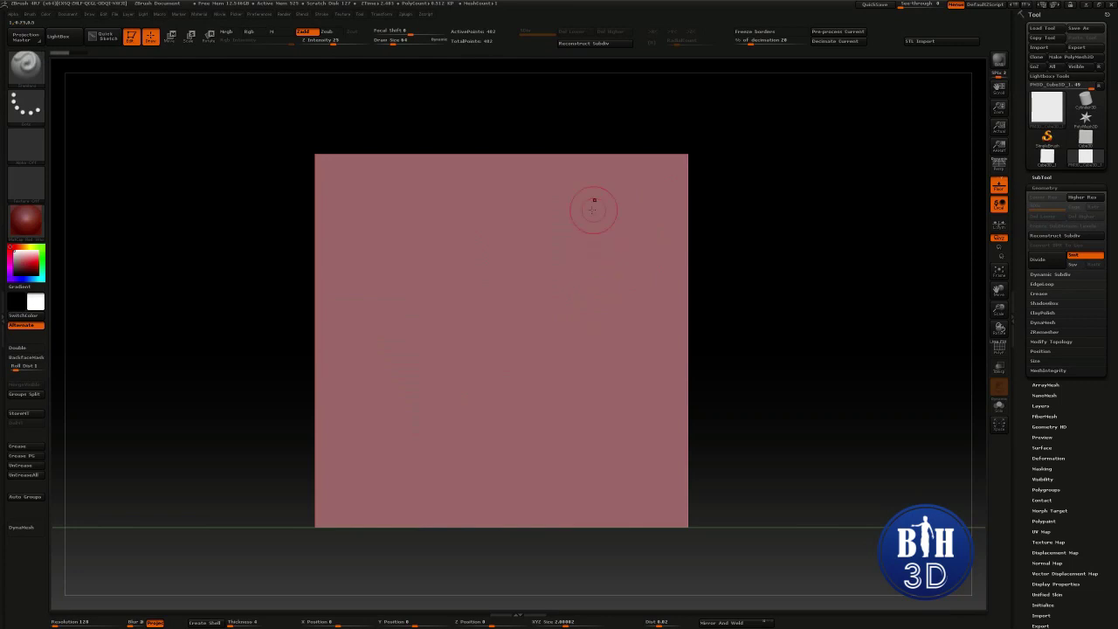
# Subdivide the cube mesh five times so its corners become rounded and its surface dense enough to sculpt
pyautogui.hotkey('ctrl', 'd')
pyautogui.hotkey('ctrl', 'd')
pyautogui.hotkey('ctrl', 'd')
pyautogui.hotkey('ctrl', 'd')
pyautogui.hotkey('ctrl', 'd')
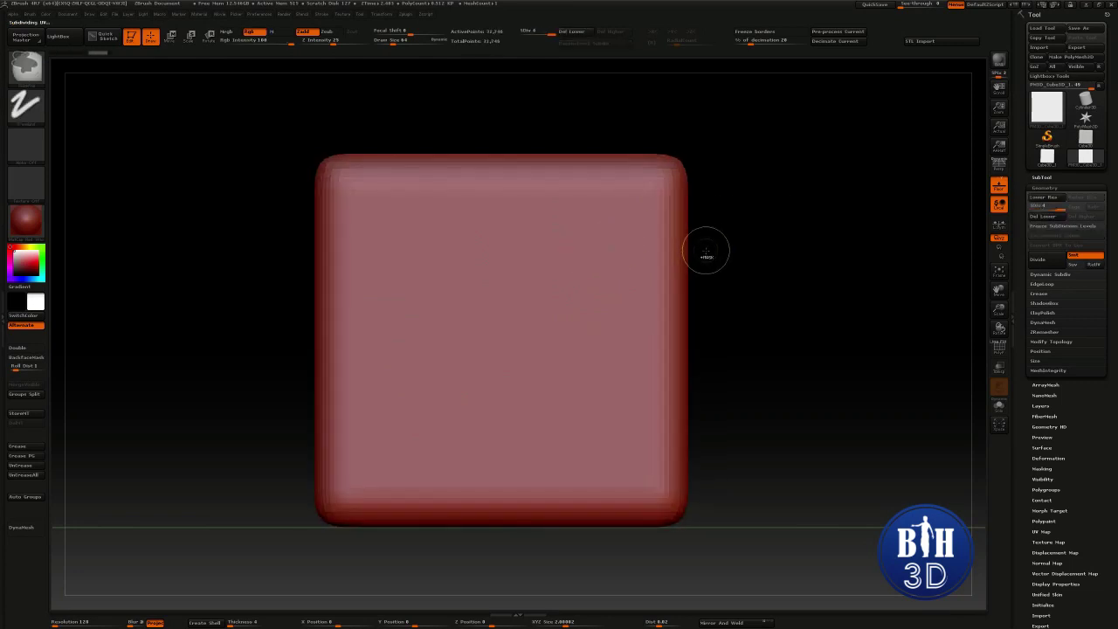
# Try overlapping diagonal strokes across the cube's front face with the Standard brush and undo them
pyautogui.moveTo(616, 214); pyautogui.dragTo(391, 423)
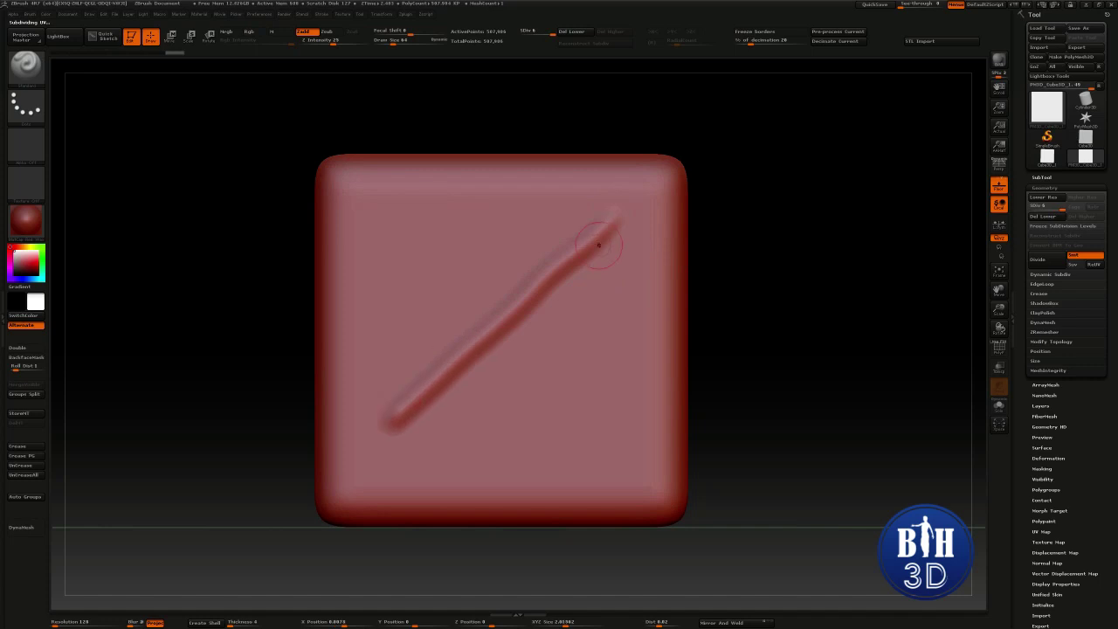
pyautogui.moveTo(609, 218)
pyautogui.mouseDown()
pyautogui.moveTo(474, 347)
pyautogui.moveTo(569, 285)
pyautogui.moveTo(390, 418)
pyautogui.mouseUp()
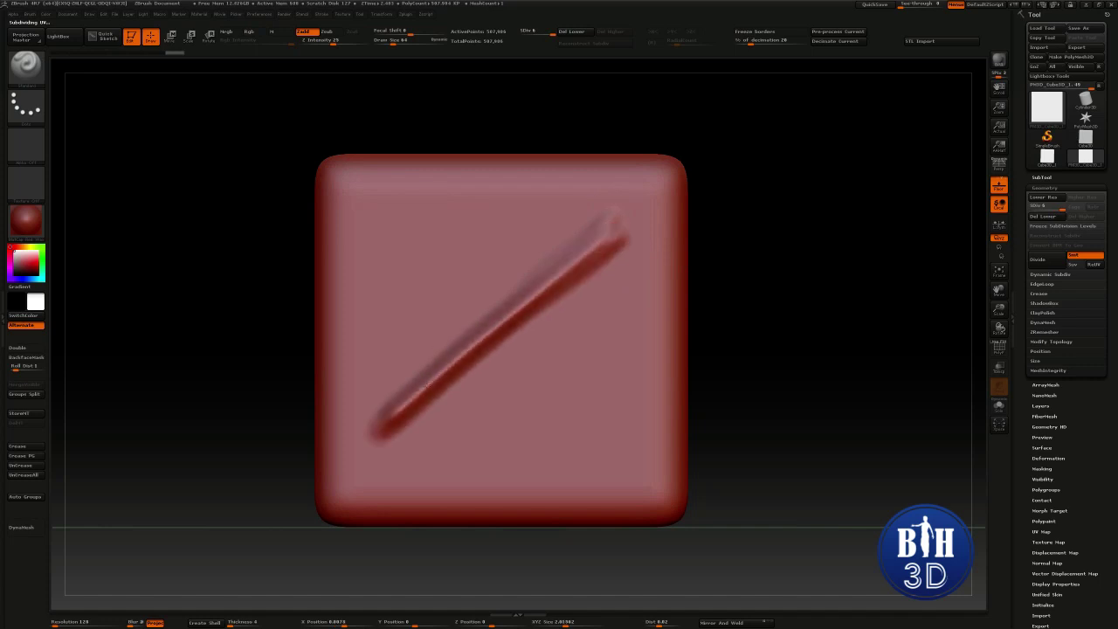
pyautogui.moveTo(769, 253)
pyautogui.mouseDown()
pyautogui.moveTo(798, 267)
pyautogui.moveTo(730, 303)
pyautogui.mouseUp()
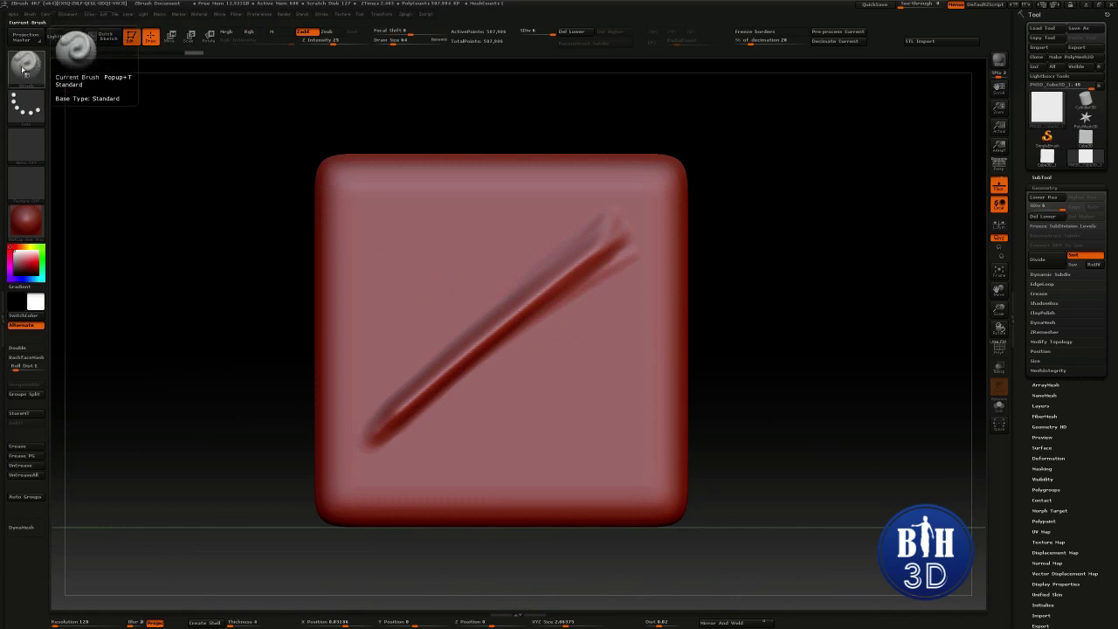
pyautogui.hotkey('ctrl', 'z')
pyautogui.hotkey('ctrl', 'z')
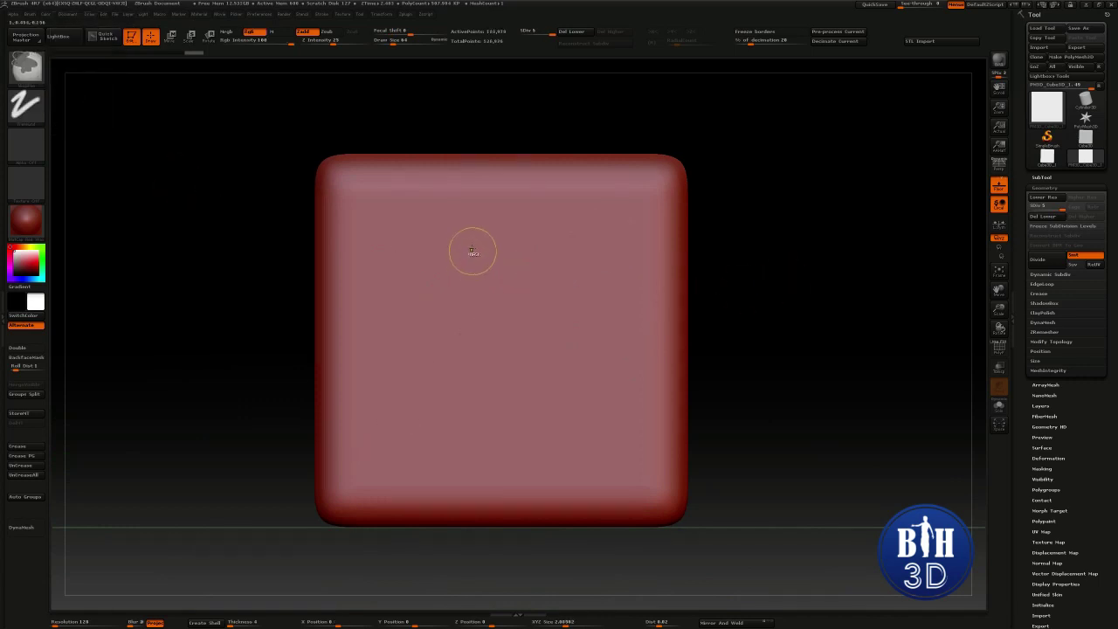
# Try one more downward Standard brush stroke near the middle of the front face and undo it
pyautogui.moveTo(444, 224)
pyautogui.mouseDown()
pyautogui.moveTo(430, 284)
pyautogui.moveTo(583, 308)
pyautogui.moveTo(460, 407)
pyautogui.moveTo(495, 352)
pyautogui.mouseUp()
pyautogui.moveTo(818, 323)
pyautogui.keyDown('alt'); pyautogui.mouseDown()
pyautogui.moveTo(799, 327)
pyautogui.moveTo(799, 317)
pyautogui.mouseUp(); pyautogui.keyUp('alt')
pyautogui.keyDown('alt'); pyautogui.moveTo(705, 256); pyautogui.dragTo(716, 273); pyautogui.keyUp('alt')
pyautogui.hotkey('ctrl', 'z')
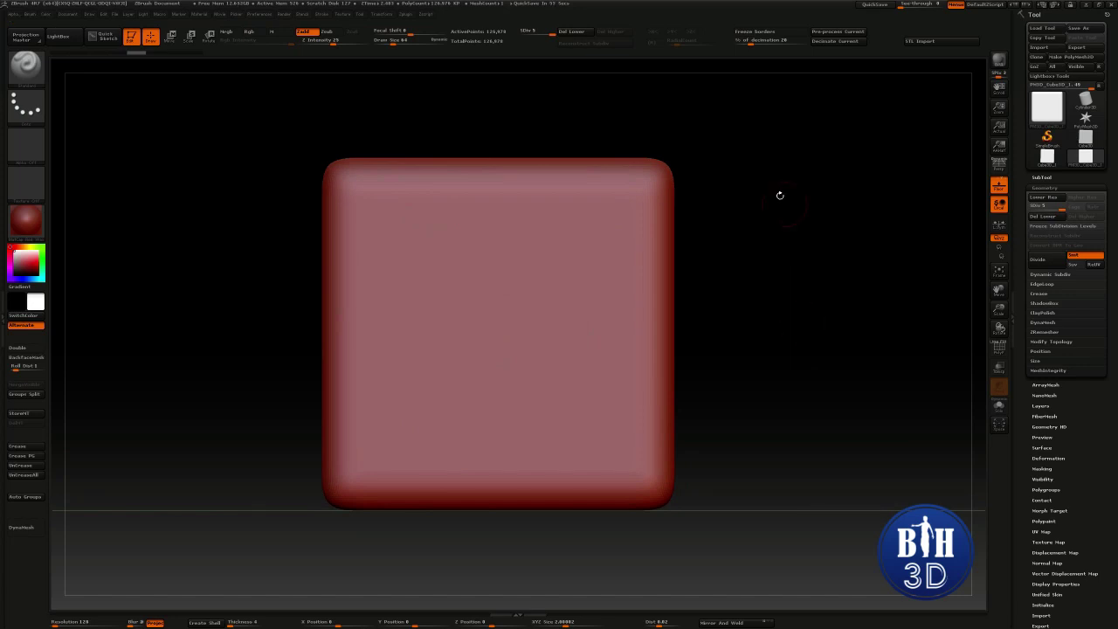
# Choose the Clay brush and sculpt parallel diagonal strokes across the cube's front face
pyautogui.click(26, 67)
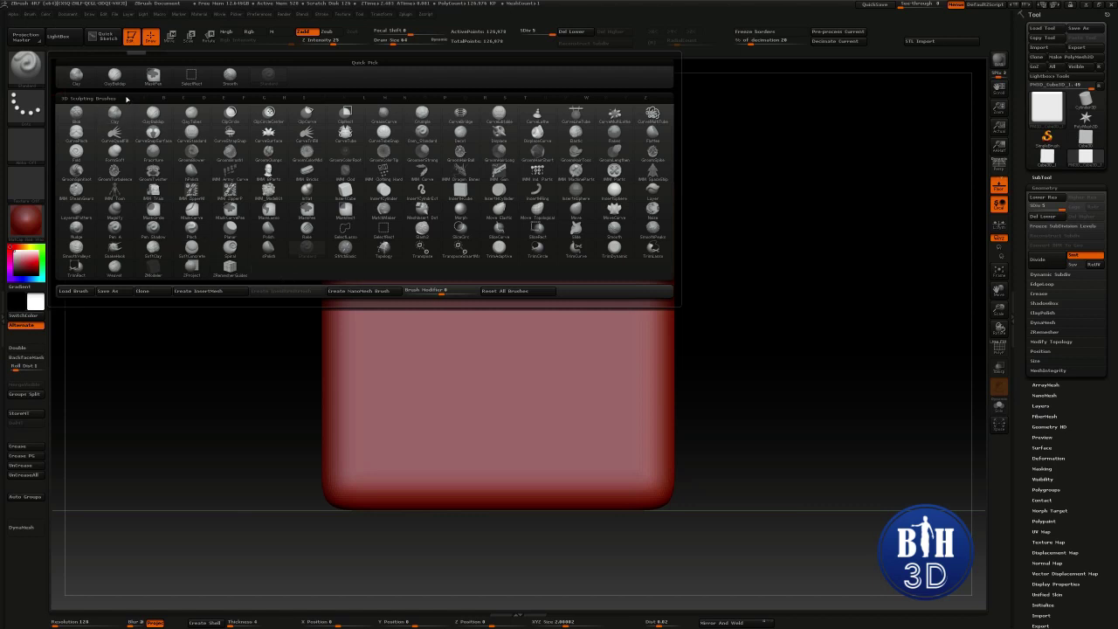
pyautogui.moveTo(121, 112)
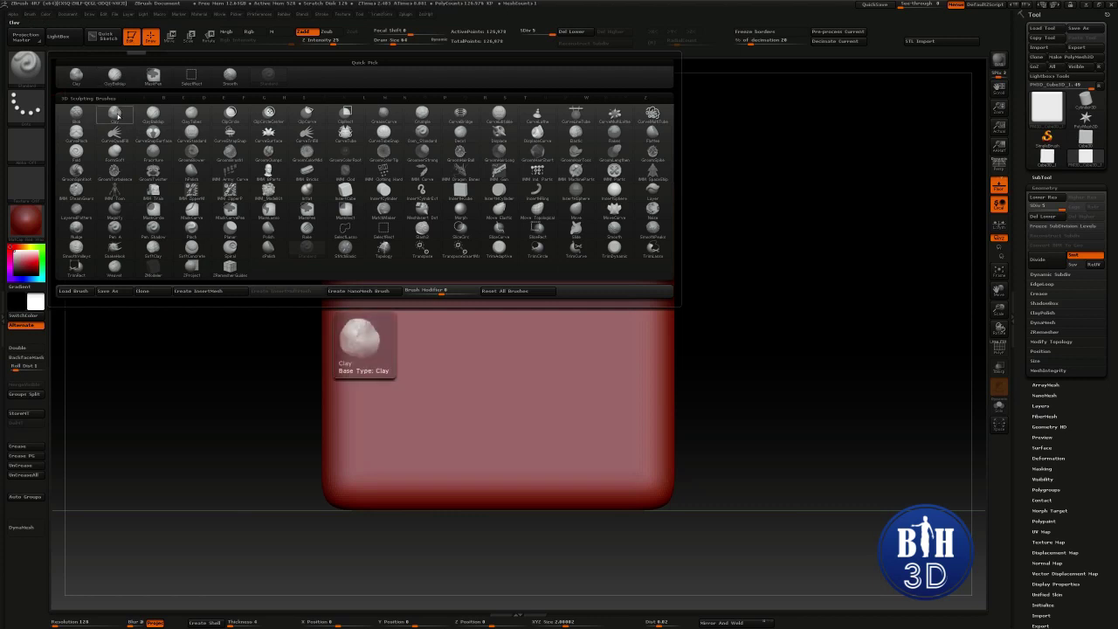
pyautogui.click(117, 115)
pyautogui.moveTo(610, 253)
pyautogui.mouseDown()
pyautogui.moveTo(437, 401)
pyautogui.moveTo(525, 354)
pyautogui.moveTo(498, 390)
pyautogui.mouseUp()
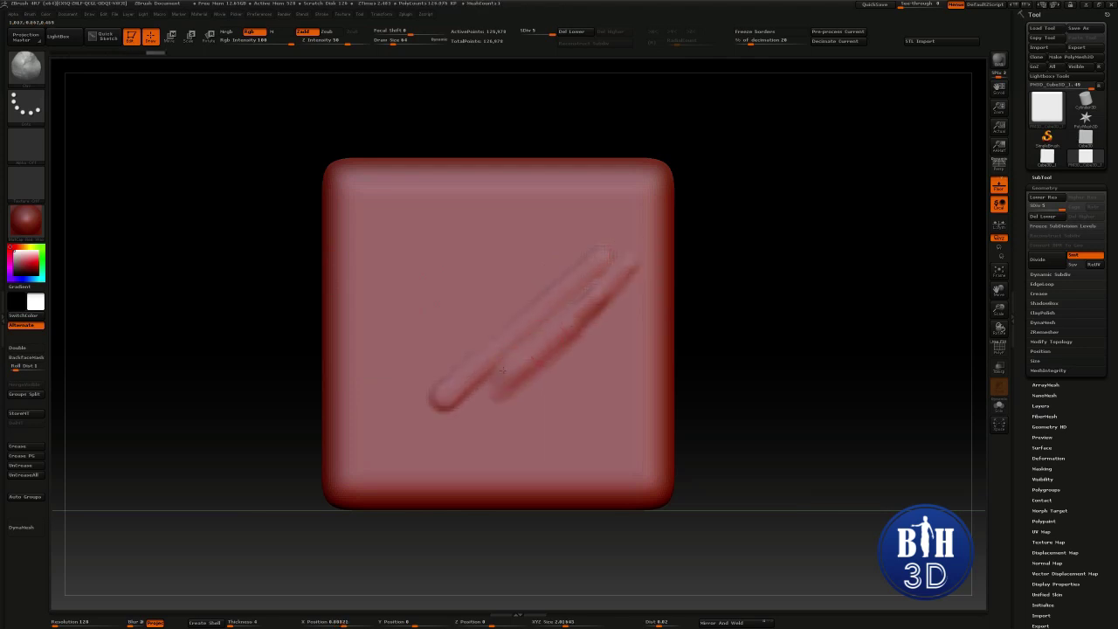
pyautogui.moveTo(742, 283); pyautogui.dragTo(596, 322)
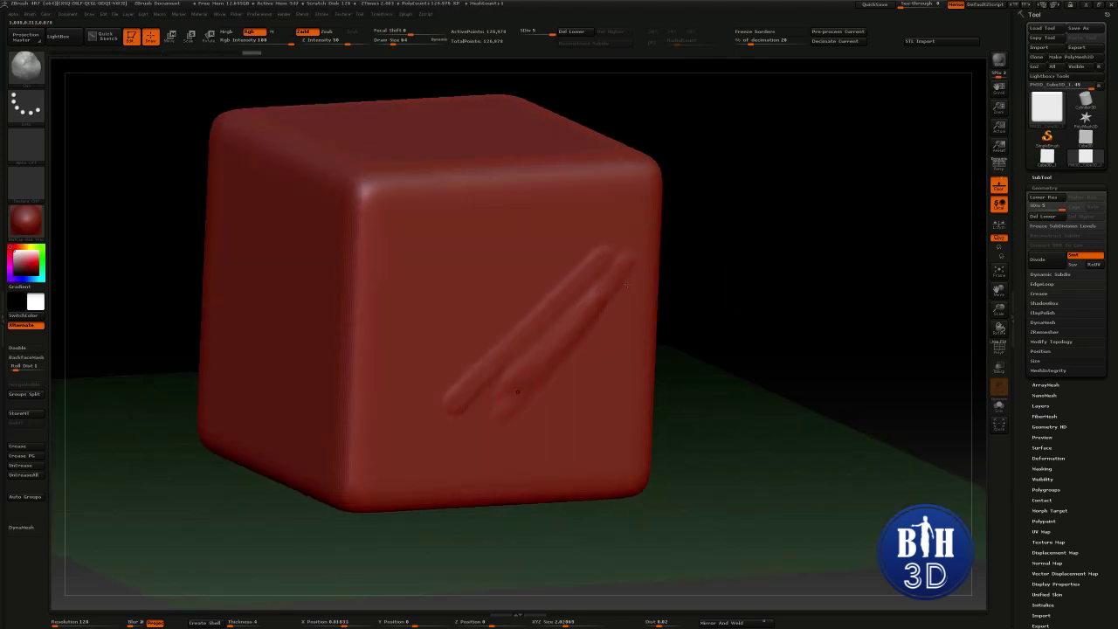
pyautogui.moveTo(517, 391); pyautogui.dragTo(612, 316)
# Layer more overlapping Clay strokes over the diagonal ridges to build up volume on the front face
pyautogui.keyDown('shift'); pyautogui.moveTo(693, 300); pyautogui.dragTo(664, 288); pyautogui.keyUp('shift')
pyautogui.moveTo(541, 305); pyautogui.dragTo(442, 409)
pyautogui.moveTo(584, 277)
pyautogui.mouseDown()
pyautogui.moveTo(559, 263)
pyautogui.moveTo(529, 293)
pyautogui.moveTo(636, 229)
pyautogui.moveTo(523, 350)
pyautogui.moveTo(455, 398)
pyautogui.mouseUp()
pyautogui.moveTo(472, 542); pyautogui.dragTo(560, 559)
pyautogui.moveTo(550, 310)
pyautogui.mouseDown()
pyautogui.moveTo(521, 353)
pyautogui.moveTo(520, 394)
pyautogui.mouseUp()
pyautogui.keyDown('shift'); pyautogui.moveTo(752, 282); pyautogui.dragTo(736, 273); pyautogui.keyUp('shift')
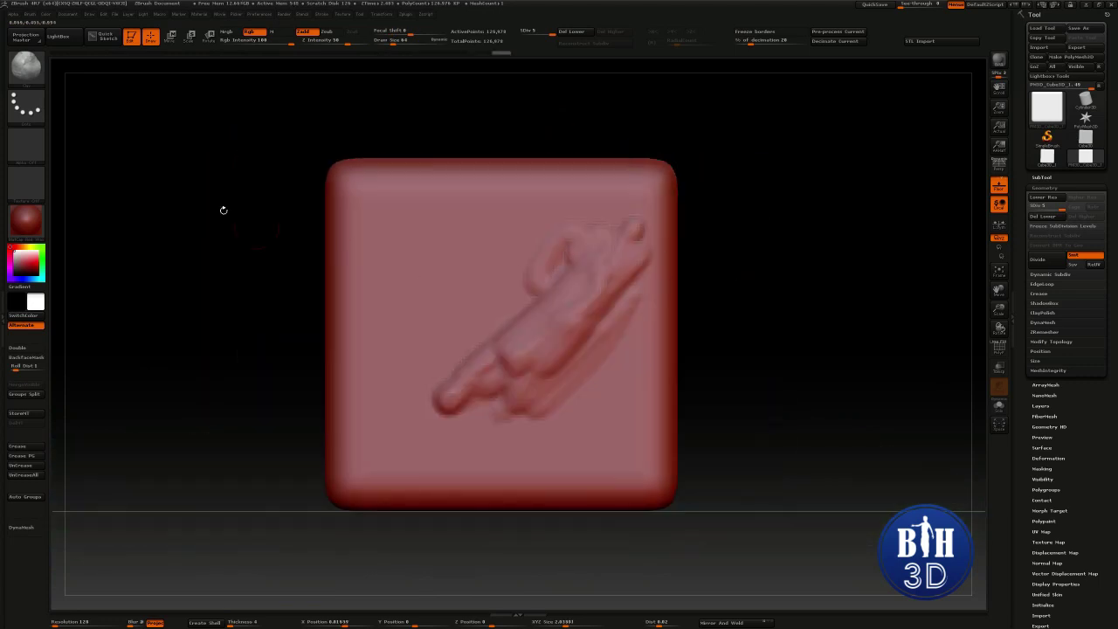
# Choose the Move brush and pull the cube's two upper front corners outward into pointed horns
pyautogui.click(36, 77)
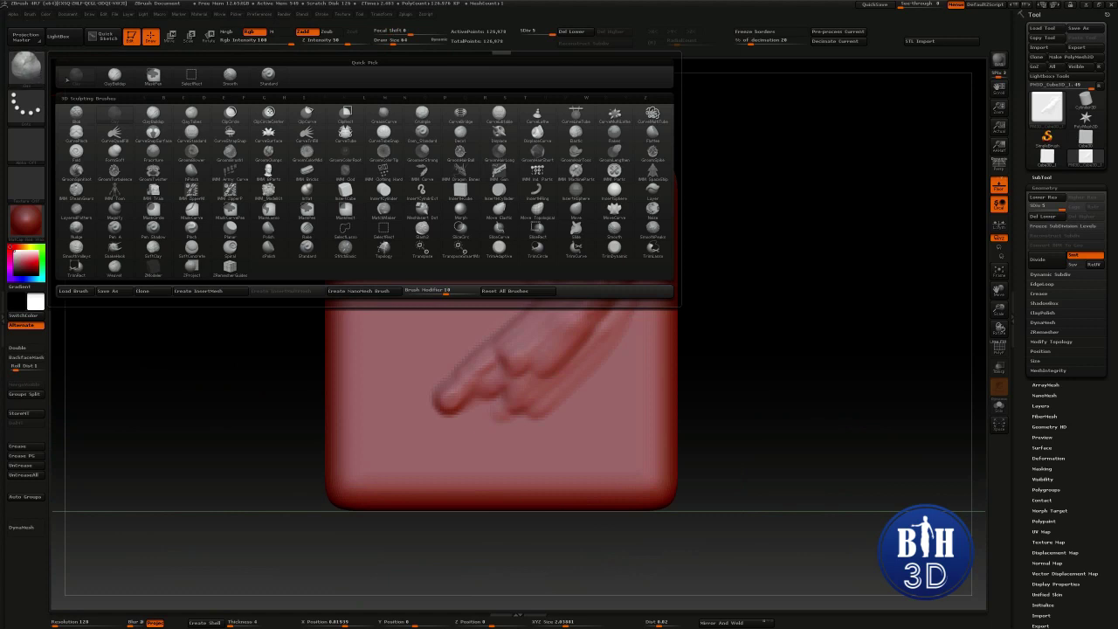
pyautogui.click(578, 213)
pyautogui.keyDown('alt'); pyautogui.moveTo(754, 250); pyautogui.dragTo(674, 272); pyautogui.keyUp('alt')
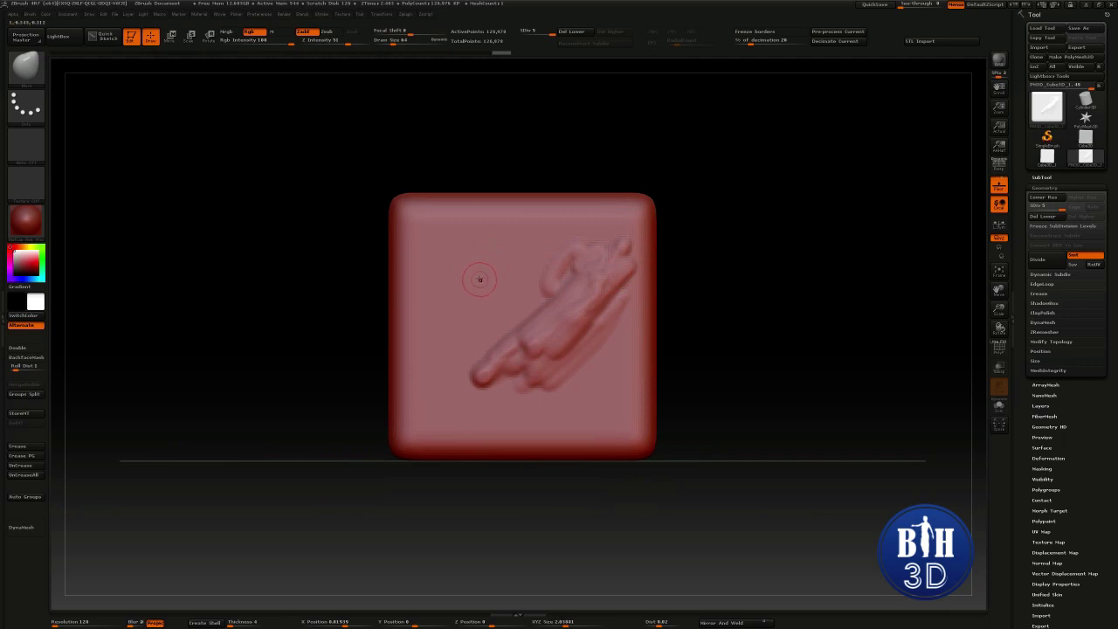
pyautogui.moveTo(694, 203); pyautogui.dragTo(486, 263)
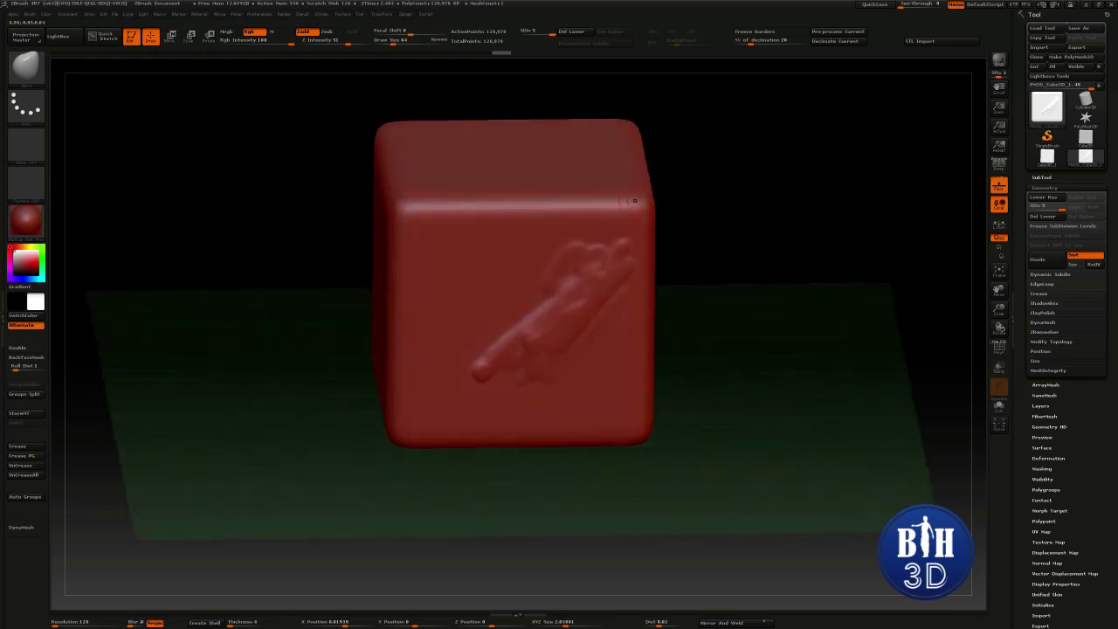
pyautogui.moveTo(363, 190)
pyautogui.mouseDown()
pyautogui.moveTo(413, 203)
pyautogui.moveTo(276, 157)
pyautogui.mouseUp()
pyautogui.moveTo(727, 193); pyautogui.dragTo(783, 201)
pyautogui.moveTo(651, 200); pyautogui.dragTo(684, 192)
# Push a deep round hole into the upper part of the front face with the Move brush
pyautogui.moveTo(731, 224); pyautogui.dragTo(708, 247)
pyautogui.moveTo(617, 276); pyautogui.dragTo(673, 270)
pyautogui.moveTo(739, 257)
pyautogui.mouseDown()
pyautogui.moveTo(699, 229)
pyautogui.moveTo(793, 153)
pyautogui.moveTo(743, 163)
pyautogui.mouseUp()
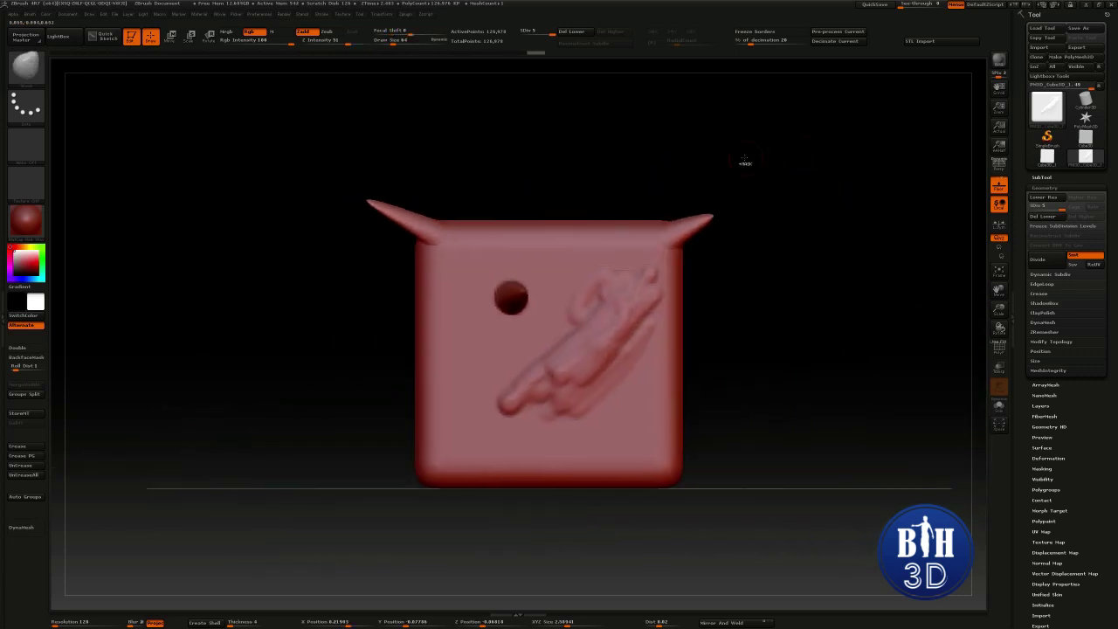
# Undo the Move and Clay edits back to the plain cube at subdivision level 4
pyautogui.hotkey('ctrl', 'z')
pyautogui.hotkey('ctrl', 'z')
pyautogui.hotkey('ctrl', 'z')
pyautogui.hotkey('ctrl', 'z')
pyautogui.hotkey('ctrl', 'z')
pyautogui.hotkey('ctrl', 'z')
pyautogui.hotkey('ctrl', 'z')
pyautogui.hotkey('ctrl', 'z')
pyautogui.hotkey('ctrl', 'z')
pyautogui.hotkey('ctrl', 'z')
pyautogui.hotkey('ctrl', 'z')
pyautogui.hotkey('ctrl', 'z')
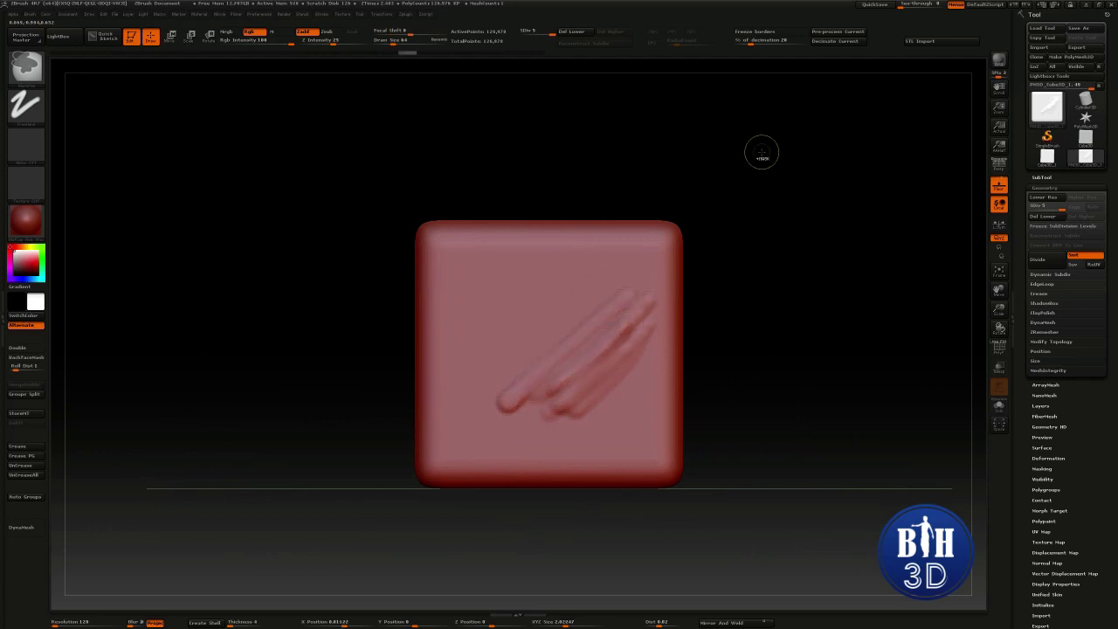
pyautogui.hotkey('ctrl', 'z')
pyautogui.hotkey('ctrl', 'z')
pyautogui.hotkey('ctrl', 'z')
pyautogui.hotkey('ctrl', 'z')
pyautogui.hotkey('ctrl', 'z')
pyautogui.hotkey('ctrl', 'z')
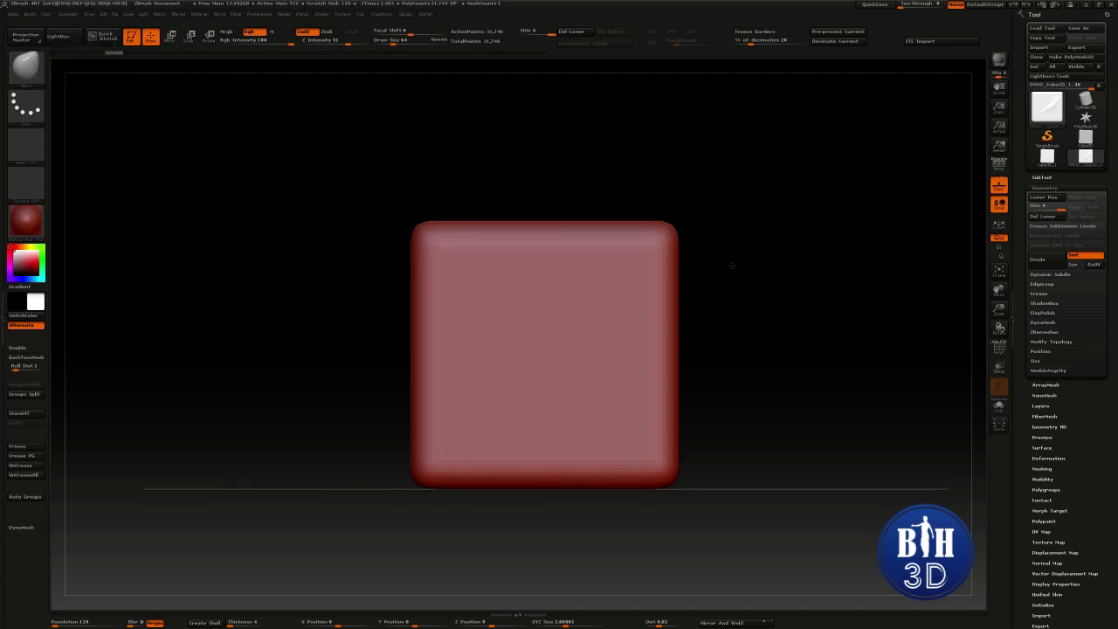
# Choose the Clay brush and sculpt a tangle of crisscrossing strokes over the cube's front face
pyautogui.keyDown('alt'); pyautogui.moveTo(731, 253); pyautogui.dragTo(691, 255); pyautogui.keyUp('alt')
pyautogui.click(26, 68)
pyautogui.click(298, 224)
pyautogui.moveTo(569, 267); pyautogui.dragTo(436, 407)
pyautogui.moveTo(560, 288); pyautogui.dragTo(489, 393)
pyautogui.moveTo(524, 358); pyautogui.dragTo(587, 435)
pyautogui.moveTo(397, 292)
pyautogui.mouseDown()
pyautogui.moveTo(481, 359)
pyautogui.moveTo(542, 354)
pyautogui.moveTo(594, 410)
pyautogui.mouseUp()
pyautogui.moveTo(459, 297)
pyautogui.mouseDown()
pyautogui.moveTo(544, 344)
pyautogui.moveTo(599, 428)
pyautogui.moveTo(511, 376)
pyautogui.moveTo(590, 458)
pyautogui.mouseUp()
pyautogui.moveTo(428, 324); pyautogui.dragTo(527, 381)
pyautogui.moveTo(472, 288); pyautogui.dragTo(579, 421)
pyautogui.moveTo(569, 302); pyautogui.dragTo(616, 345)
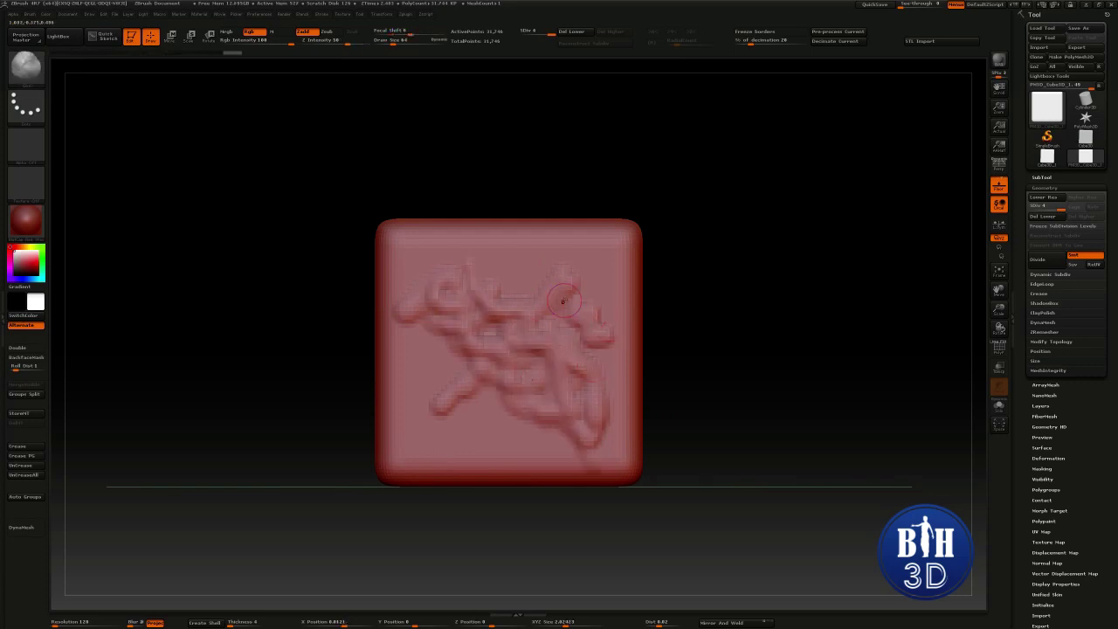
pyautogui.press('b')
pyautogui.press('c')
pyautogui.press('b')
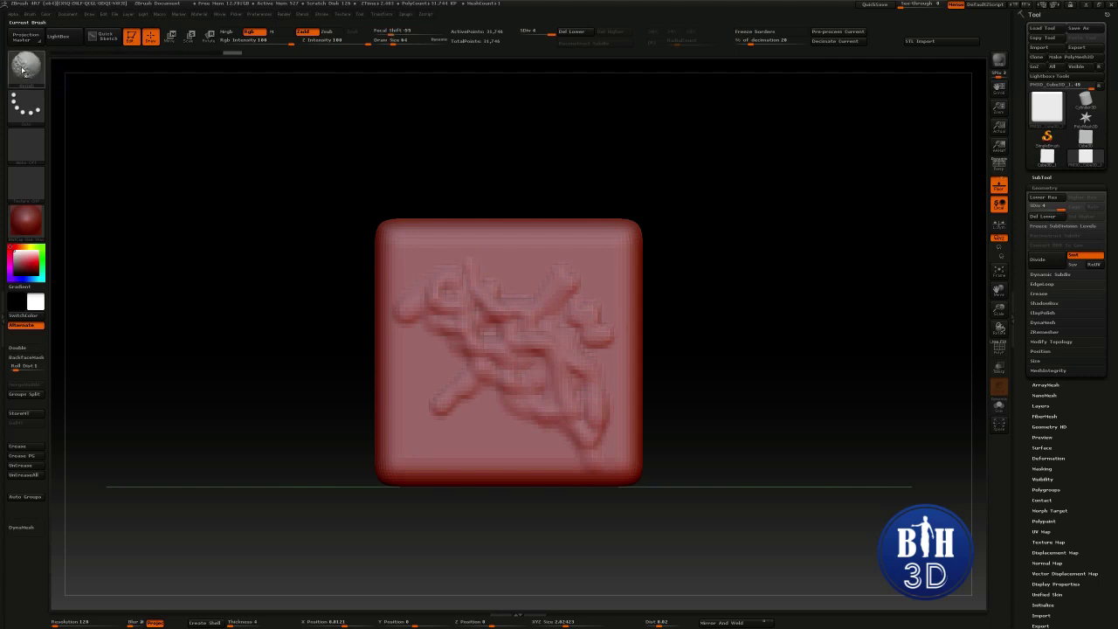
pyautogui.press('b')
pyautogui.press('s')
pyautogui.press('t')
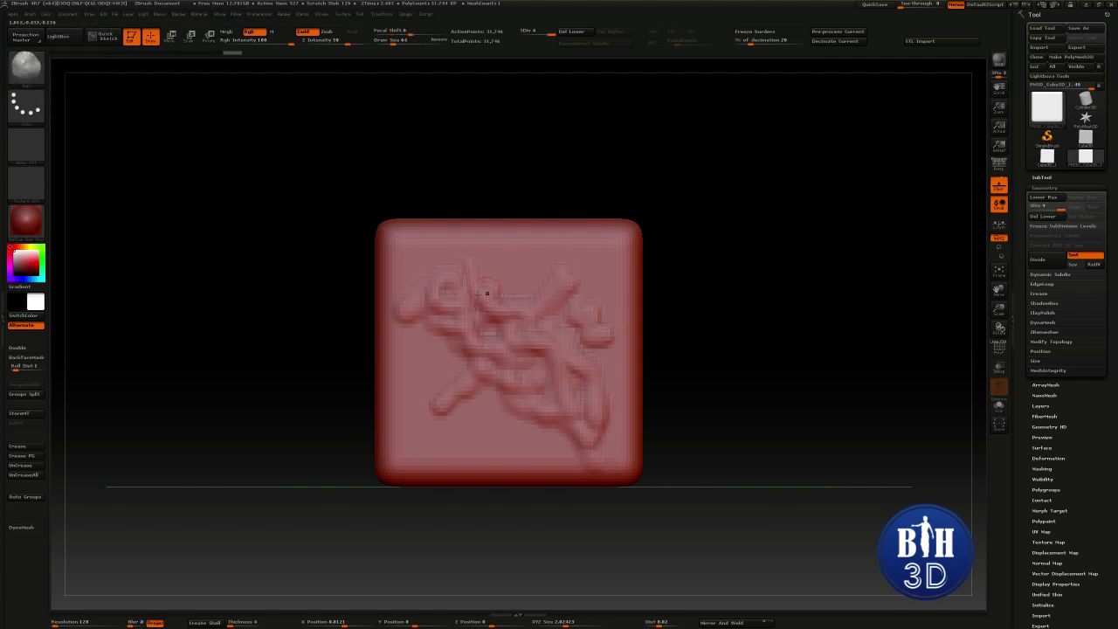
# Smooth the crisscrossing Clay strokes on the front face down to faint undulations with the Smooth brush
pyautogui.press('shift')
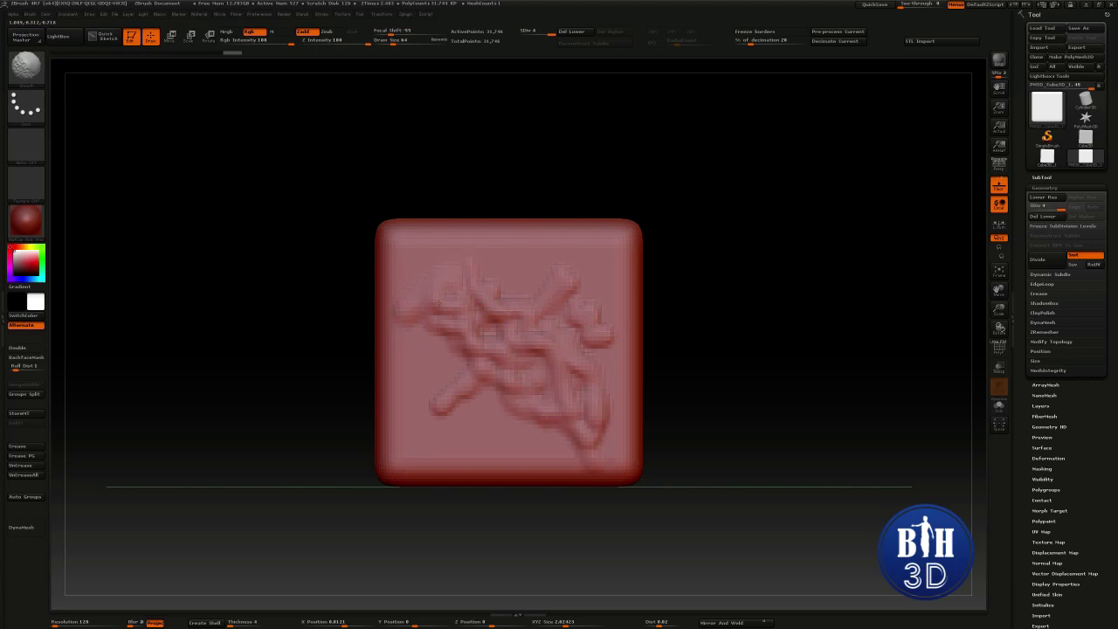
pyautogui.moveTo(480, 286)
pyautogui.keyDown('shift'); pyautogui.mouseDown()
pyautogui.moveTo(498, 295)
pyautogui.moveTo(454, 401)
pyautogui.mouseUp(); pyautogui.keyUp('shift')
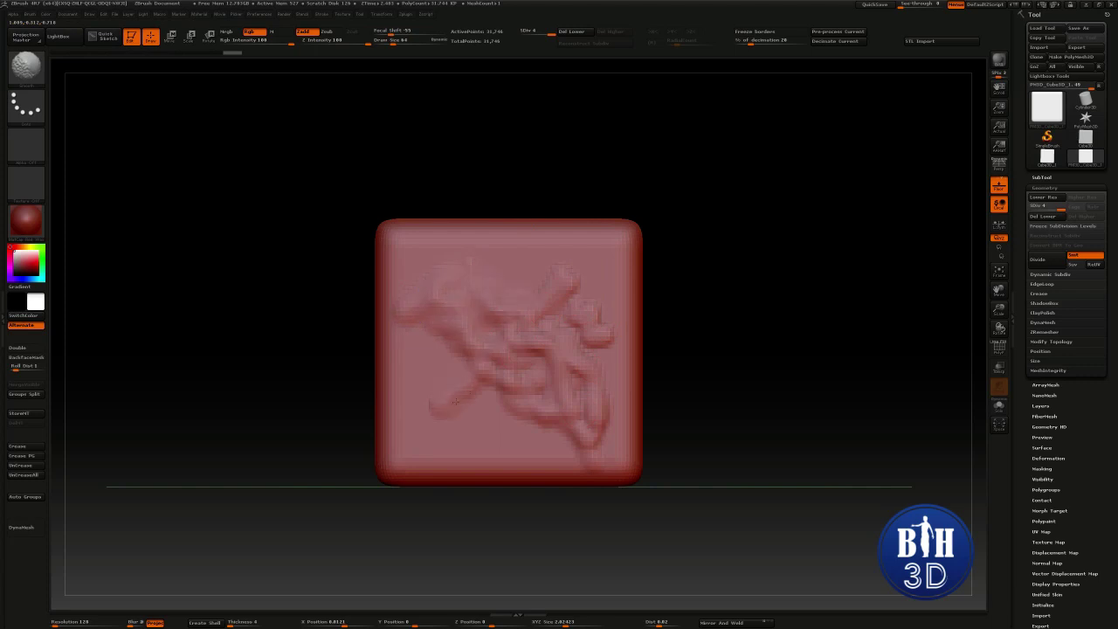
pyautogui.moveTo(568, 283)
pyautogui.keyDown('shift'); pyautogui.mouseDown()
pyautogui.moveTo(602, 318)
pyautogui.moveTo(542, 320)
pyautogui.mouseUp(); pyautogui.keyUp('shift')
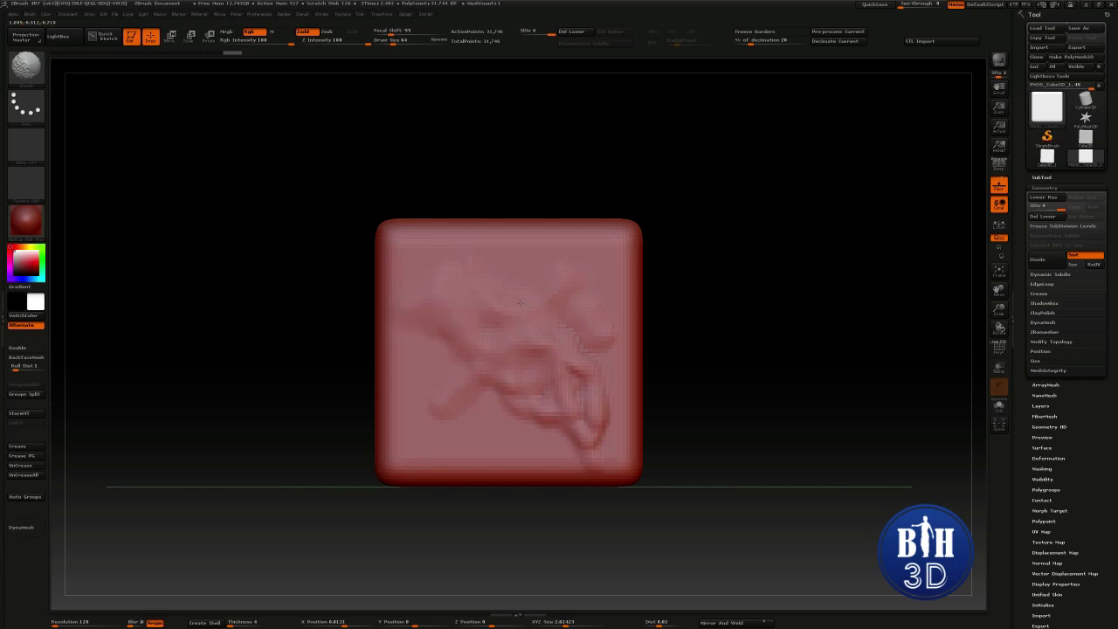
pyautogui.keyDown('shift'); pyautogui.moveTo(579, 372); pyautogui.dragTo(589, 413); pyautogui.keyUp('shift')
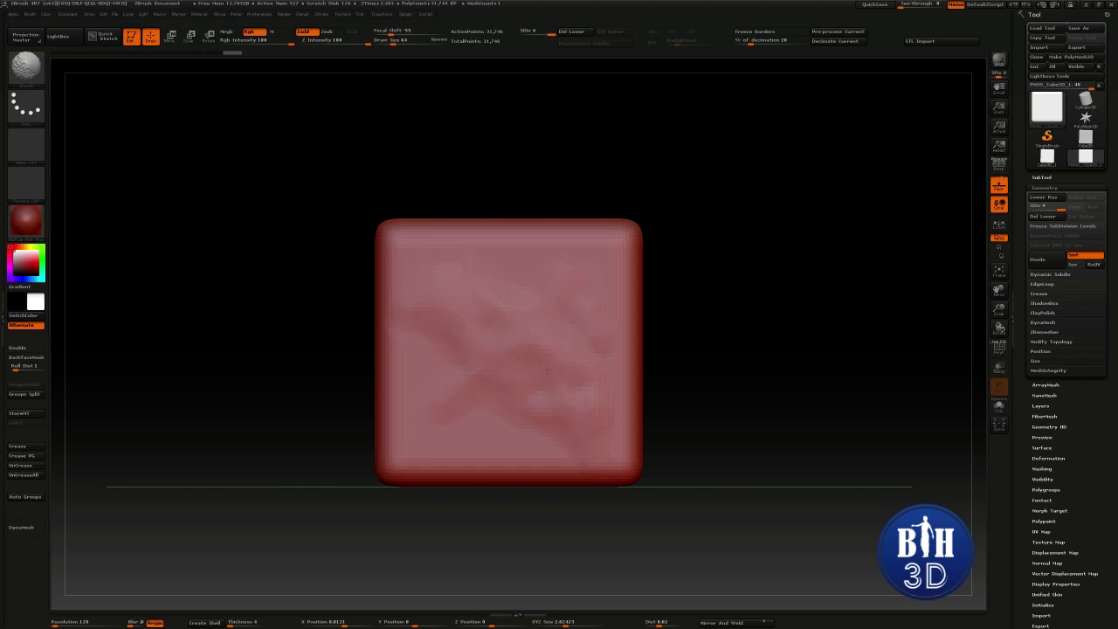
pyautogui.moveTo(731, 314)
pyautogui.mouseDown()
pyautogui.moveTo(704, 300)
pyautogui.moveTo(695, 317)
pyautogui.moveTo(716, 299)
pyautogui.mouseUp()
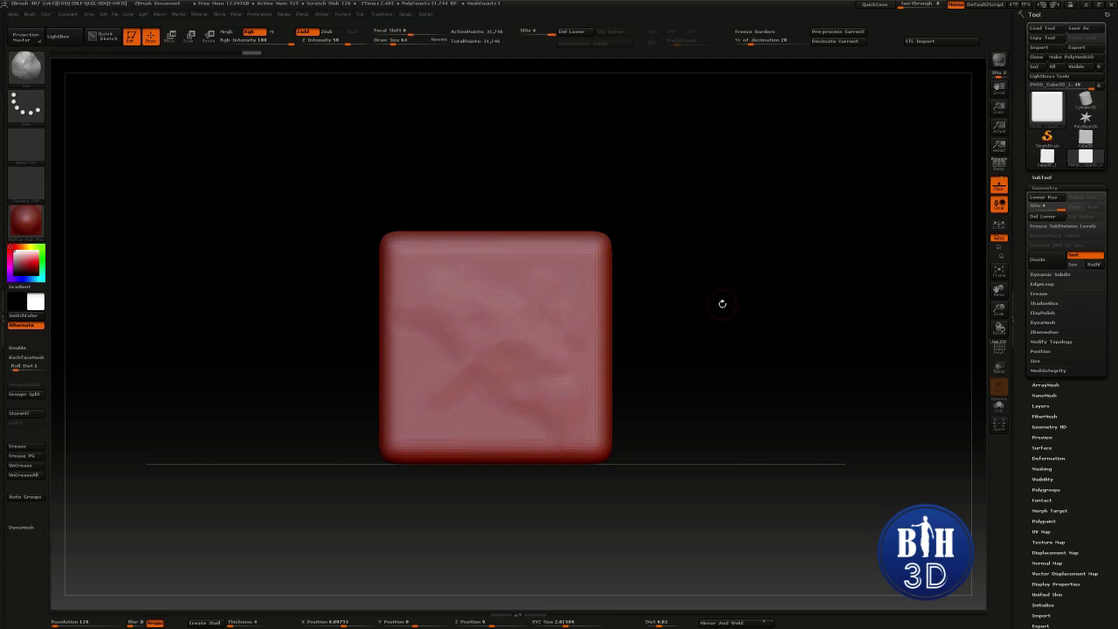
pyautogui.moveTo(717, 304); pyautogui.dragTo(735, 319)
pyautogui.keyDown('alt'); pyautogui.moveTo(347, 152); pyautogui.dragTo(331, 151); pyautogui.keyUp('alt')
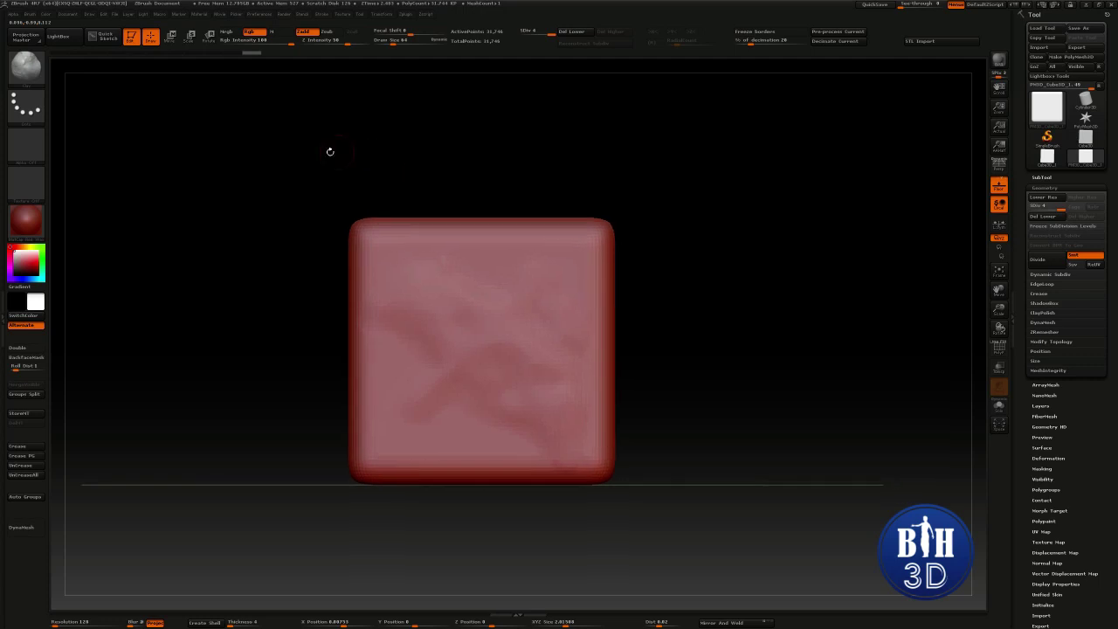
# Choose the ClayBuildup brush, sculpt dense diagonal strokes across the front face, and soften them with the Smooth brush
pyautogui.click(29, 79)
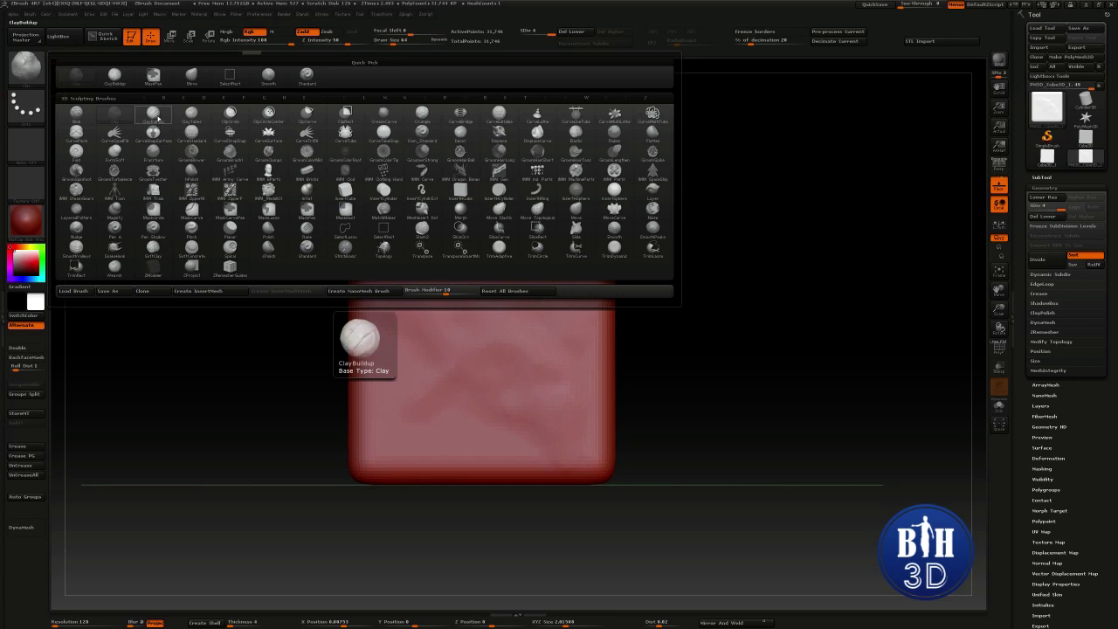
pyautogui.click(157, 115)
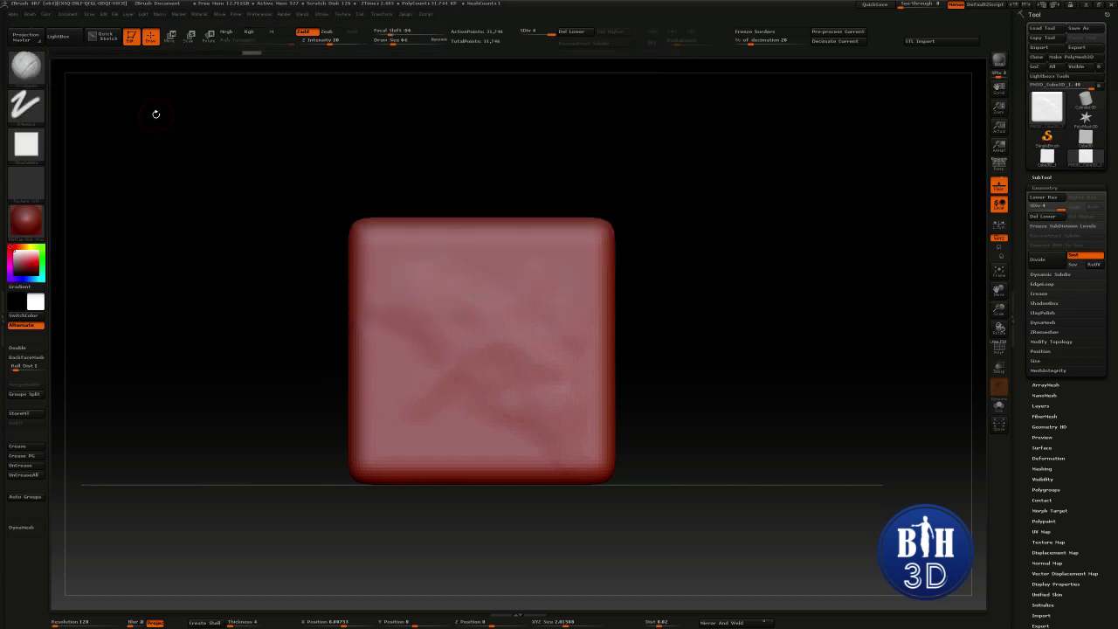
pyautogui.moveTo(590, 246)
pyautogui.mouseDown()
pyautogui.moveTo(421, 386)
pyautogui.moveTo(470, 385)
pyautogui.mouseUp()
pyautogui.moveTo(573, 311); pyautogui.dragTo(433, 416)
pyautogui.moveTo(565, 339); pyautogui.dragTo(439, 421)
pyautogui.moveTo(563, 358)
pyautogui.mouseDown()
pyautogui.moveTo(449, 428)
pyautogui.moveTo(451, 442)
pyautogui.mouseUp()
pyautogui.moveTo(478, 271)
pyautogui.mouseDown()
pyautogui.moveTo(404, 355)
pyautogui.moveTo(395, 332)
pyautogui.moveTo(435, 332)
pyautogui.moveTo(406, 373)
pyautogui.mouseUp()
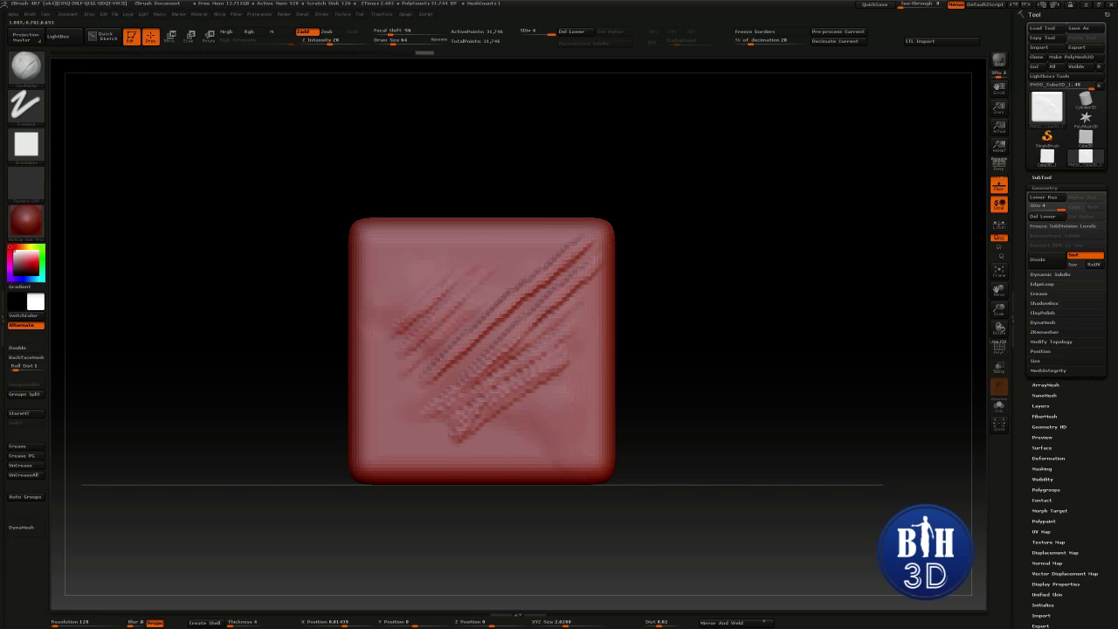
pyautogui.moveTo(489, 332); pyautogui.dragTo(408, 408)
pyautogui.moveTo(542, 387)
pyautogui.mouseDown()
pyautogui.moveTo(488, 428)
pyautogui.moveTo(562, 425)
pyautogui.mouseUp()
pyautogui.keyDown('shift'); pyautogui.moveTo(413, 309); pyautogui.dragTo(386, 339); pyautogui.keyUp('shift')
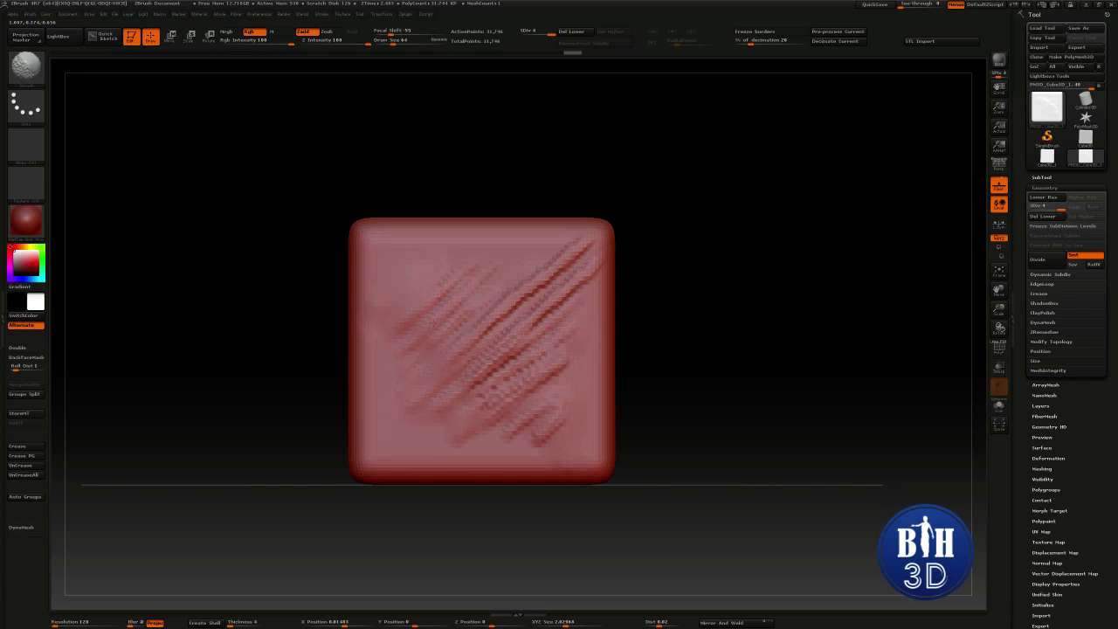
pyautogui.keyDown('shift'); pyautogui.moveTo(516, 321); pyautogui.dragTo(590, 254); pyautogui.keyUp('shift')
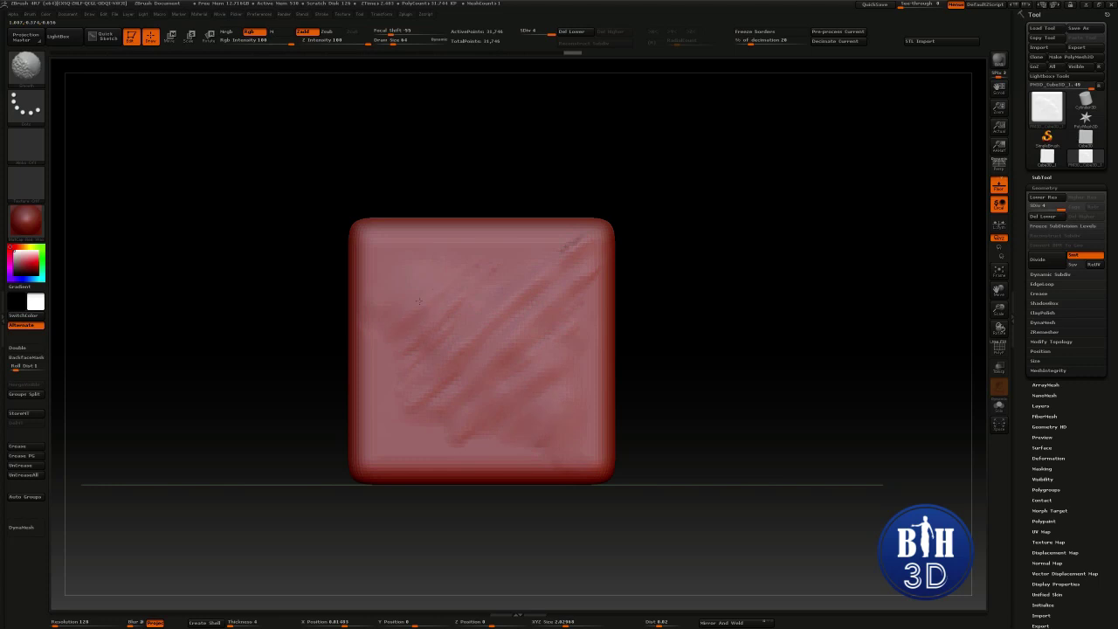
# Choose the Dam_Standard brush and carve crossing diagonal and steep grooves into the cube's front face
pyautogui.click(26, 66)
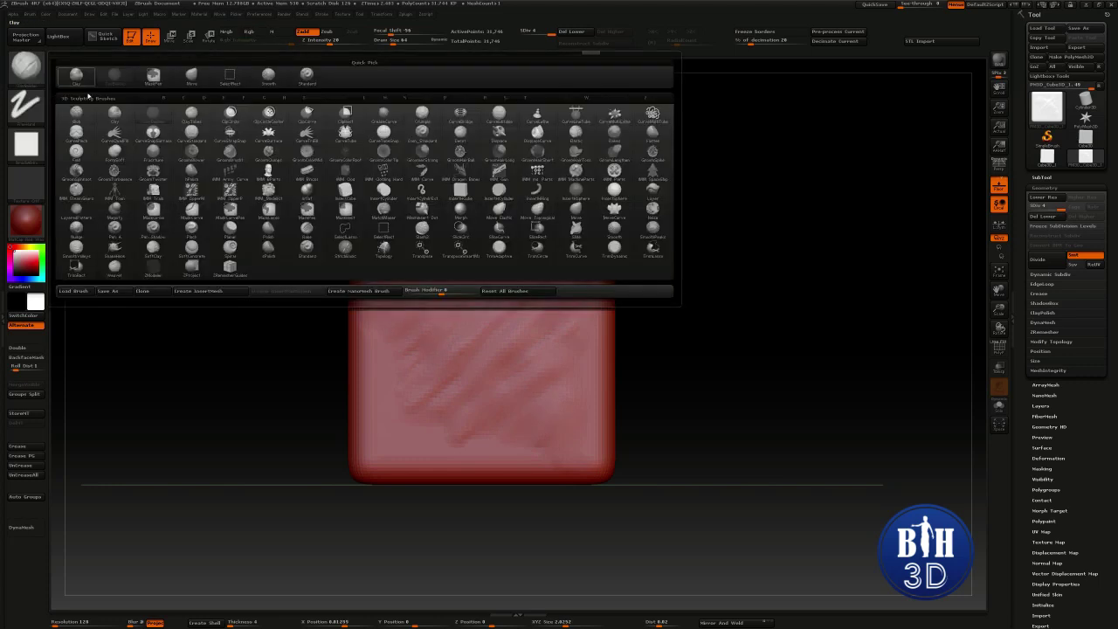
pyautogui.moveTo(430, 138)
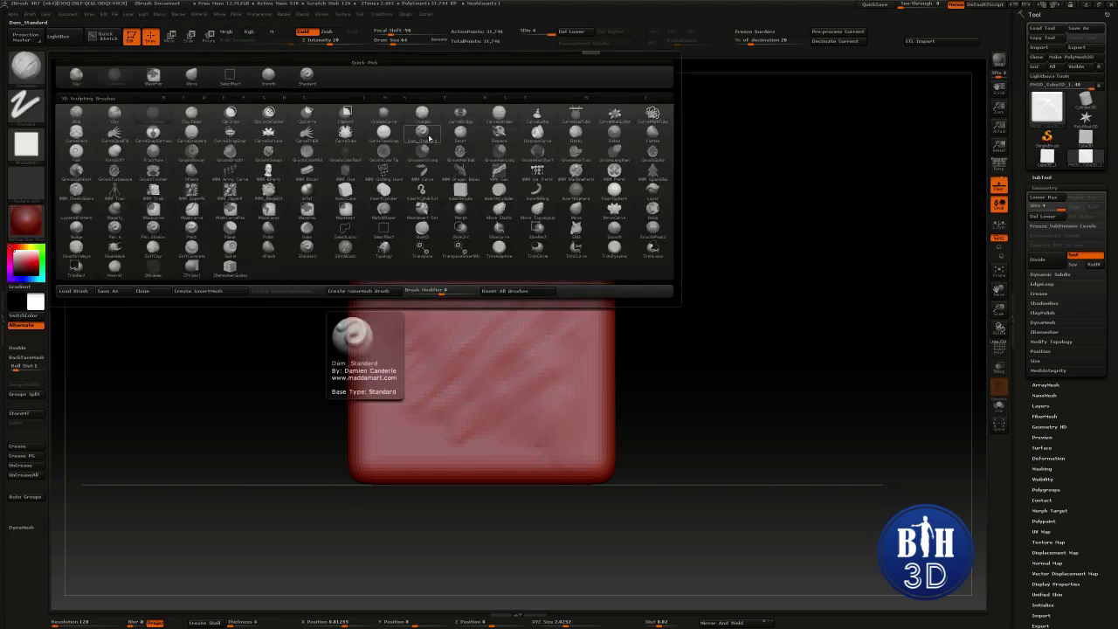
pyautogui.click(423, 135)
pyautogui.moveTo(651, 290); pyautogui.dragTo(545, 302)
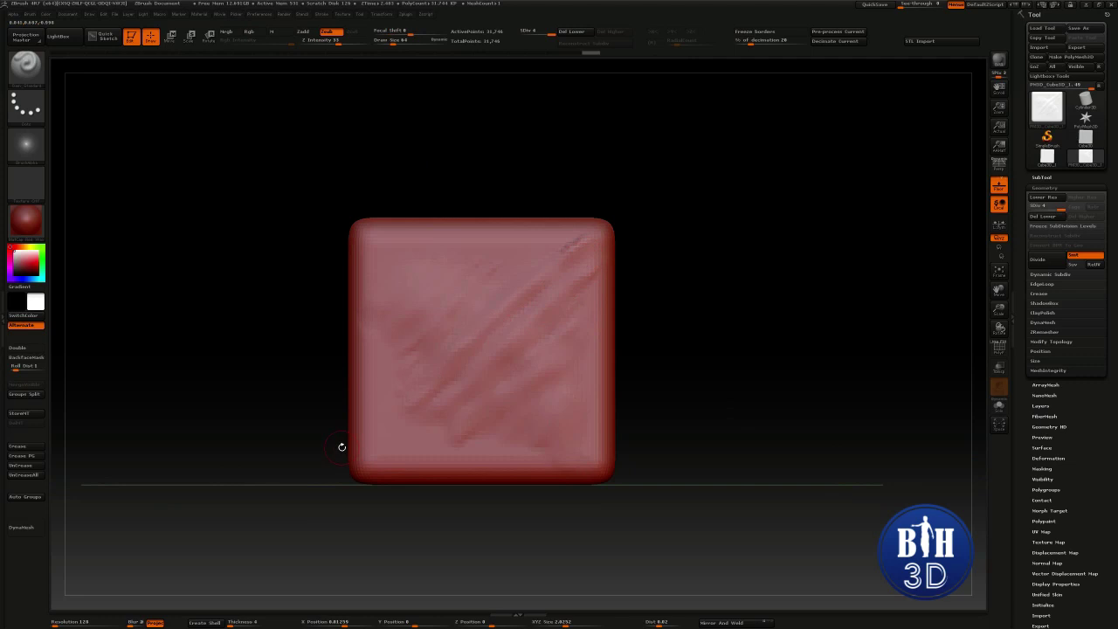
pyautogui.moveTo(650, 260)
pyautogui.mouseDown()
pyautogui.moveTo(629, 305)
pyautogui.moveTo(551, 271)
pyautogui.moveTo(447, 356)
pyautogui.mouseUp()
pyautogui.moveTo(584, 306); pyautogui.dragTo(468, 414)
pyautogui.moveTo(646, 280)
pyautogui.keyDown('shift'); pyautogui.mouseDown()
pyautogui.moveTo(427, 253)
pyautogui.moveTo(508, 450)
pyautogui.mouseUp(); pyautogui.keyUp('shift')
pyautogui.moveTo(393, 269); pyautogui.dragTo(456, 432)
pyautogui.moveTo(472, 236); pyautogui.dragTo(556, 440)
pyautogui.moveTo(624, 337)
pyautogui.mouseDown()
pyautogui.moveTo(664, 288)
pyautogui.moveTo(603, 306)
pyautogui.moveTo(637, 275)
pyautogui.moveTo(616, 297)
pyautogui.moveTo(660, 288)
pyautogui.moveTo(634, 315)
pyautogui.moveTo(650, 323)
pyautogui.moveTo(652, 306)
pyautogui.moveTo(645, 336)
pyautogui.mouseUp()
# Soften the carved Dam_Standard grooves on the front face with the Smooth brush
pyautogui.moveTo(375, 295)
pyautogui.keyDown('shift'); pyautogui.mouseDown()
pyautogui.moveTo(364, 346)
pyautogui.moveTo(380, 328)
pyautogui.moveTo(428, 330)
pyautogui.moveTo(491, 285)
pyautogui.moveTo(419, 308)
pyautogui.mouseUp(); pyautogui.keyUp('shift')
pyautogui.moveTo(540, 248)
pyautogui.keyDown('shift'); pyautogui.mouseDown()
pyautogui.moveTo(520, 288)
pyautogui.moveTo(409, 377)
pyautogui.mouseUp(); pyautogui.keyUp('shift')
pyautogui.moveTo(378, 443)
pyautogui.keyDown('shift'); pyautogui.mouseDown()
pyautogui.moveTo(575, 330)
pyautogui.moveTo(534, 307)
pyautogui.moveTo(574, 400)
pyautogui.moveTo(531, 411)
pyautogui.mouseUp(); pyautogui.keyUp('shift')
pyautogui.moveTo(477, 448)
pyautogui.keyDown('shift'); pyautogui.mouseDown()
pyautogui.moveTo(501, 464)
pyautogui.moveTo(439, 448)
pyautogui.mouseUp(); pyautogui.keyUp('shift')
pyautogui.moveTo(265, 257)
pyautogui.keyDown('alt'); pyautogui.mouseDown()
pyautogui.moveTo(223, 249)
pyautogui.moveTo(245, 244)
pyautogui.moveTo(191, 192)
pyautogui.mouseUp(); pyautogui.keyUp('alt')
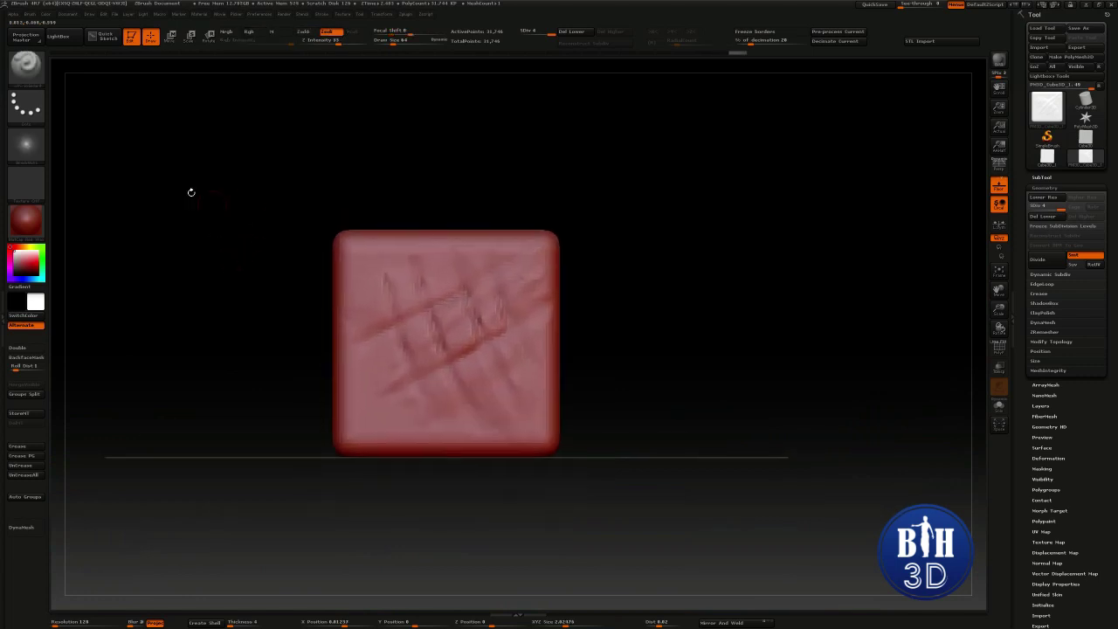
# Choose the Inflat brush and swell the cube's corners and edges with strokes from several sides
pyautogui.click(33, 77)
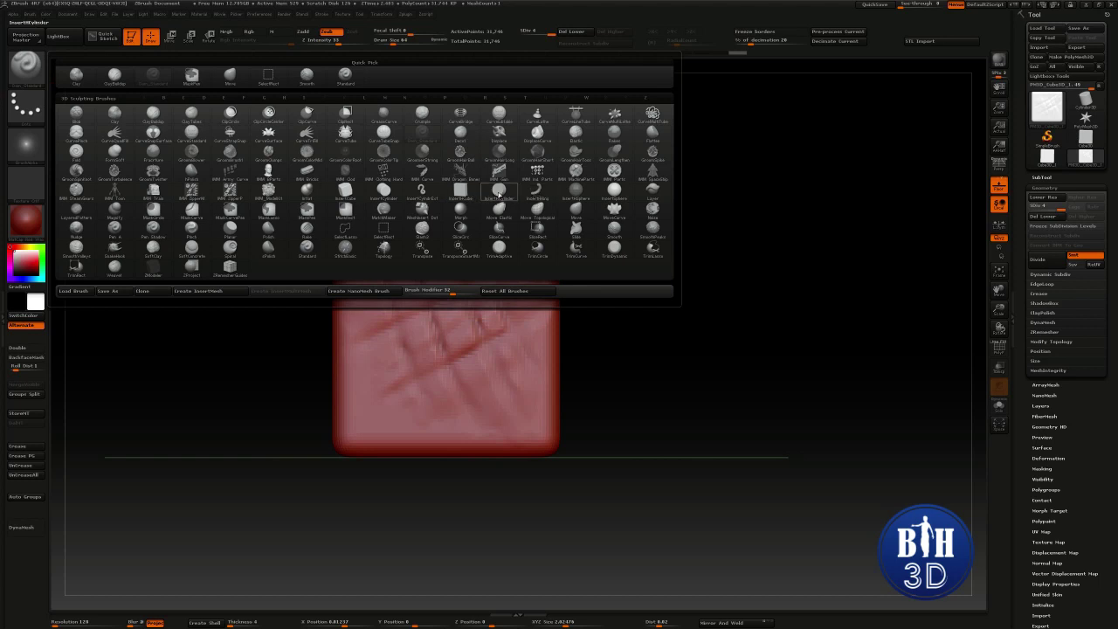
pyautogui.click(309, 190)
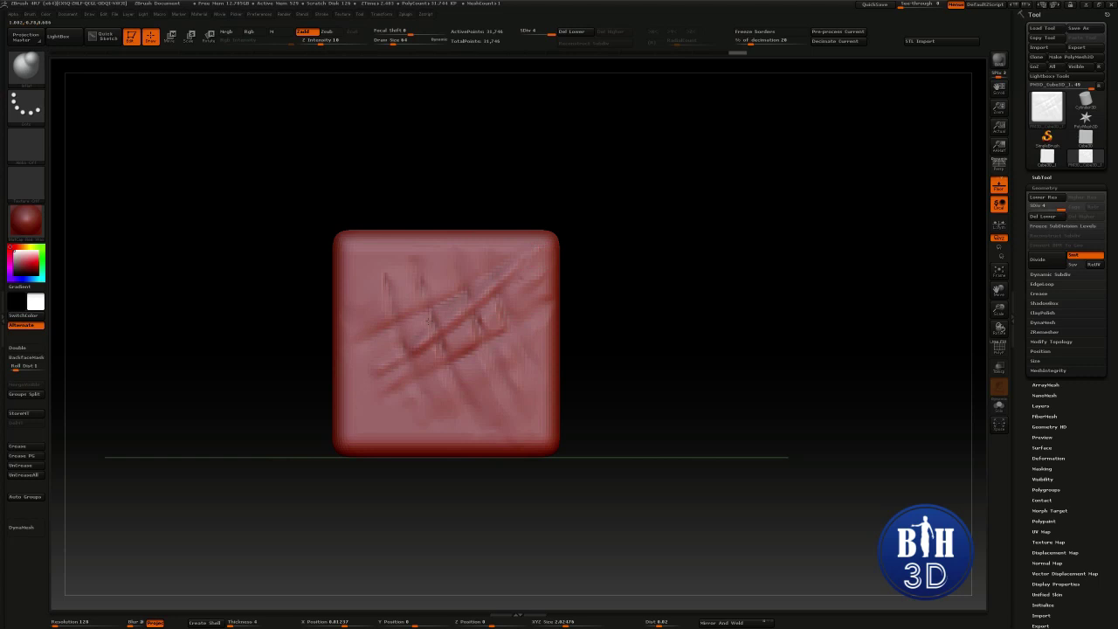
pyautogui.moveTo(572, 258); pyautogui.dragTo(616, 249)
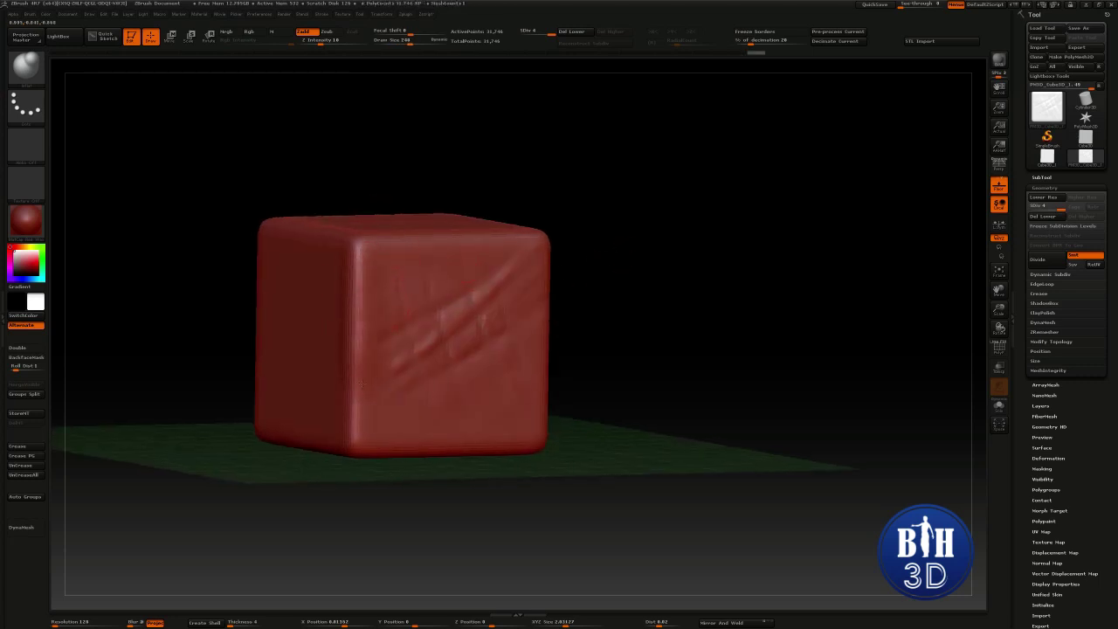
pyautogui.moveTo(371, 200); pyautogui.dragTo(319, 273)
pyautogui.moveTo(494, 194)
pyautogui.mouseDown()
pyautogui.moveTo(384, 262)
pyautogui.moveTo(544, 225)
pyautogui.mouseUp()
pyautogui.moveTo(431, 248)
pyautogui.mouseDown()
pyautogui.moveTo(456, 302)
pyautogui.moveTo(490, 269)
pyautogui.moveTo(463, 356)
pyautogui.mouseUp()
pyautogui.moveTo(625, 263)
pyautogui.mouseDown()
pyautogui.moveTo(520, 231)
pyautogui.moveTo(526, 345)
pyautogui.moveTo(546, 415)
pyautogui.mouseUp()
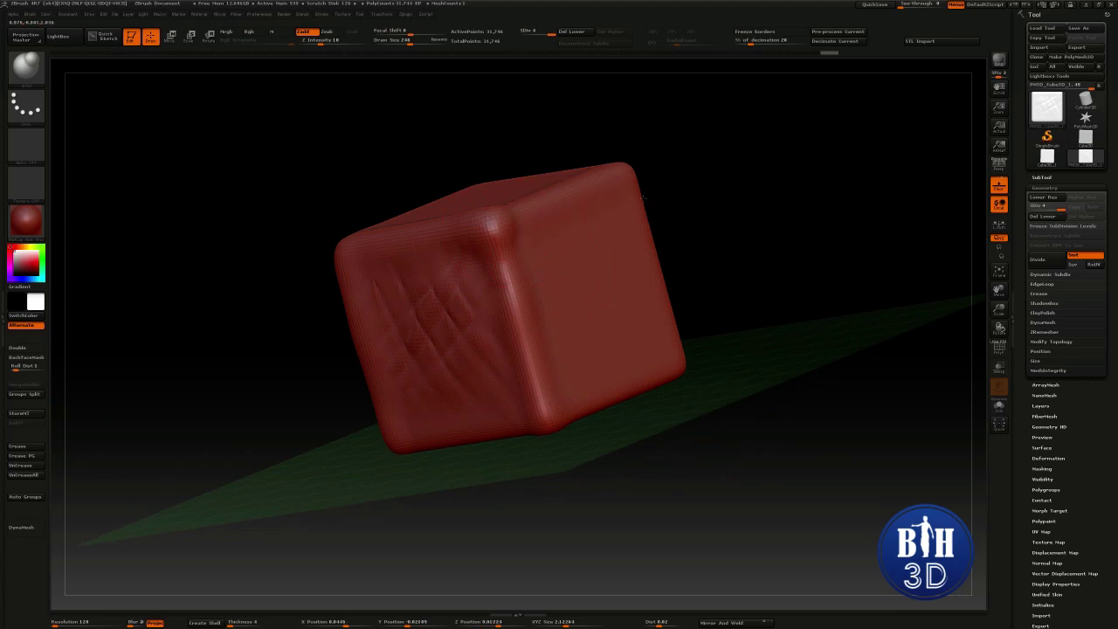
pyautogui.moveTo(700, 203); pyautogui.dragTo(642, 336)
pyautogui.moveTo(430, 395); pyautogui.dragTo(649, 375)
pyautogui.moveTo(722, 278); pyautogui.dragTo(758, 289)
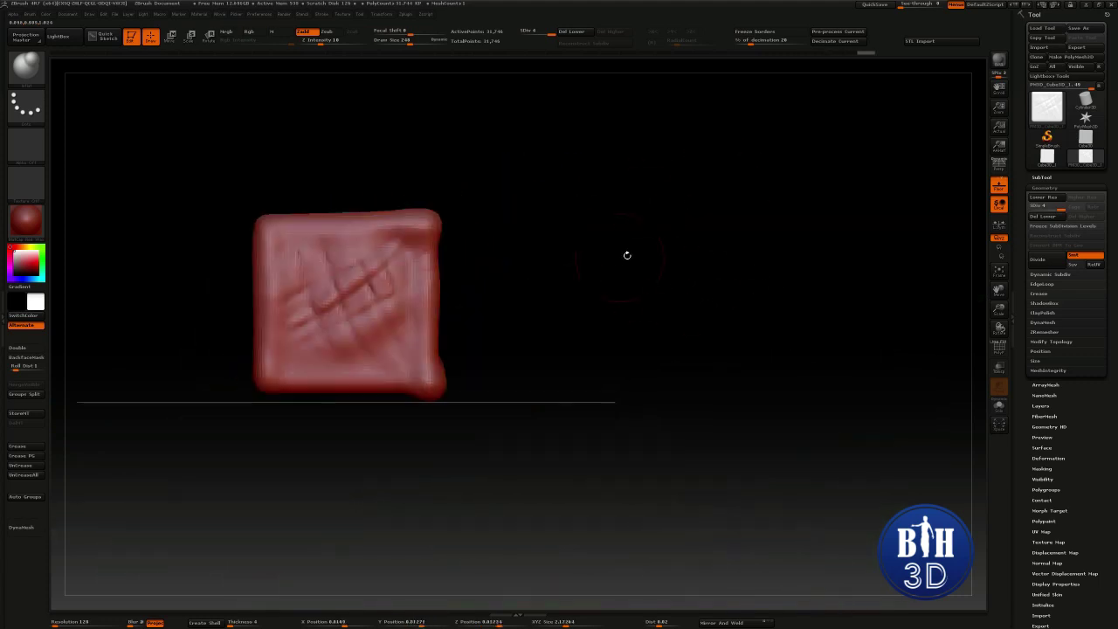
pyautogui.keyDown('alt'); pyautogui.moveTo(628, 256); pyautogui.dragTo(769, 290); pyautogui.keyUp('alt')
# Scrub the undo history back to the original unsculpted cube and forward again to the latest sculpted state
pyautogui.moveTo(876, 52); pyautogui.dragTo(53, 75)
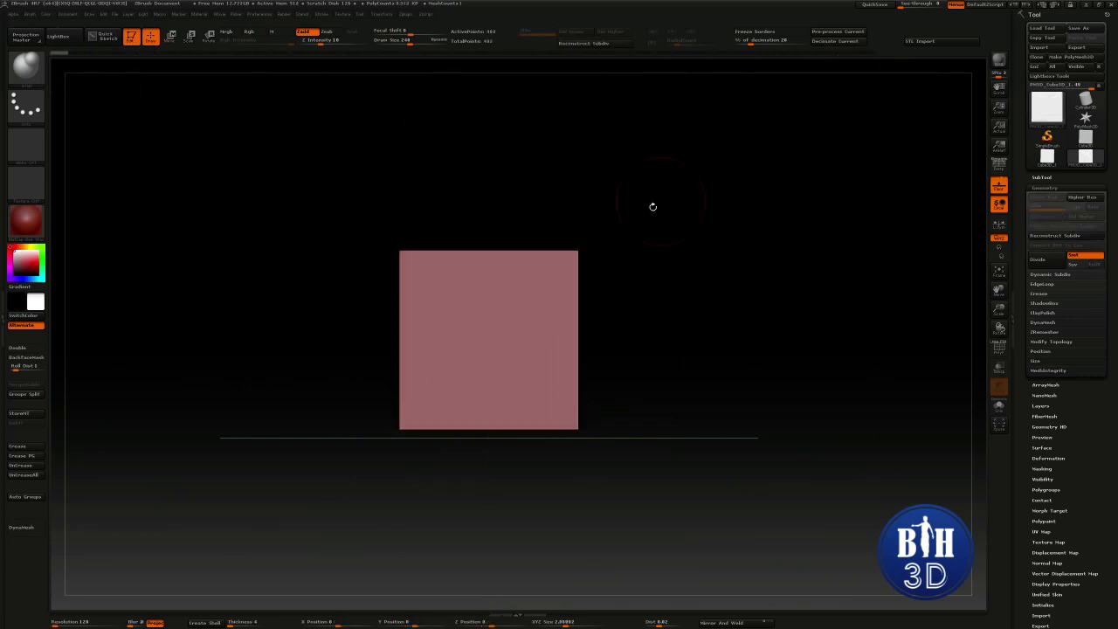
pyautogui.moveTo(79, 55)
pyautogui.mouseDown()
pyautogui.moveTo(707, 63)
pyautogui.moveTo(866, 54)
pyautogui.mouseUp()
# Choose the Standard brush, reduce its size, and sculpt a diagonal stroke across the cube's blank face
pyautogui.moveTo(637, 272); pyautogui.dragTo(700, 314)
pyautogui.press('b')
pyautogui.press('s')
pyautogui.press('t')
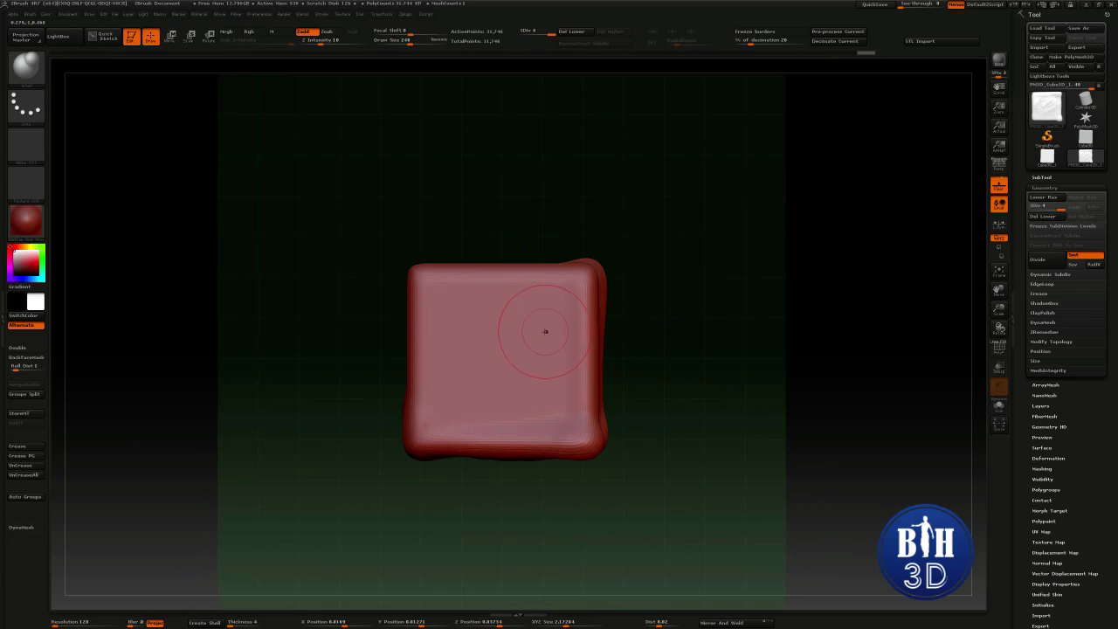
pyautogui.moveTo(554, 242); pyautogui.dragTo(445, 227)
pyautogui.click(26, 68)
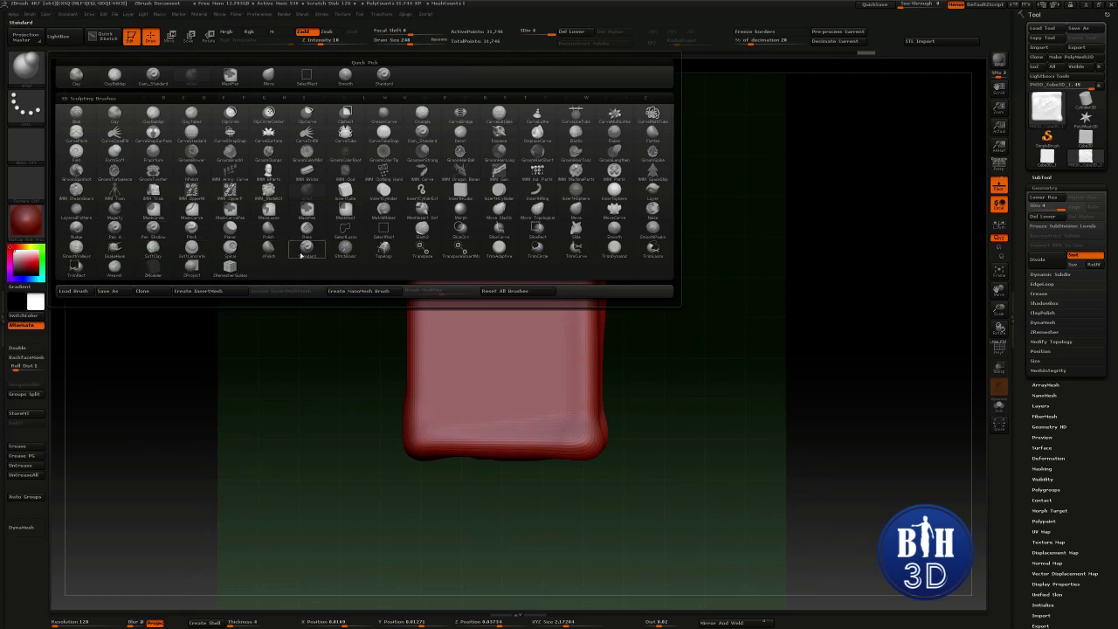
pyautogui.click(310, 251)
pyautogui.keyDown('alt'); pyautogui.moveTo(637, 303); pyautogui.dragTo(579, 302, button='right'); pyautogui.keyUp('alt')
pyautogui.press('[')
pyautogui.moveTo(536, 311); pyautogui.dragTo(439, 397)
pyautogui.moveTo(646, 326)
pyautogui.mouseDown()
pyautogui.moveTo(659, 296)
pyautogui.moveTo(652, 255)
pyautogui.moveTo(648, 310)
pyautogui.mouseUp()
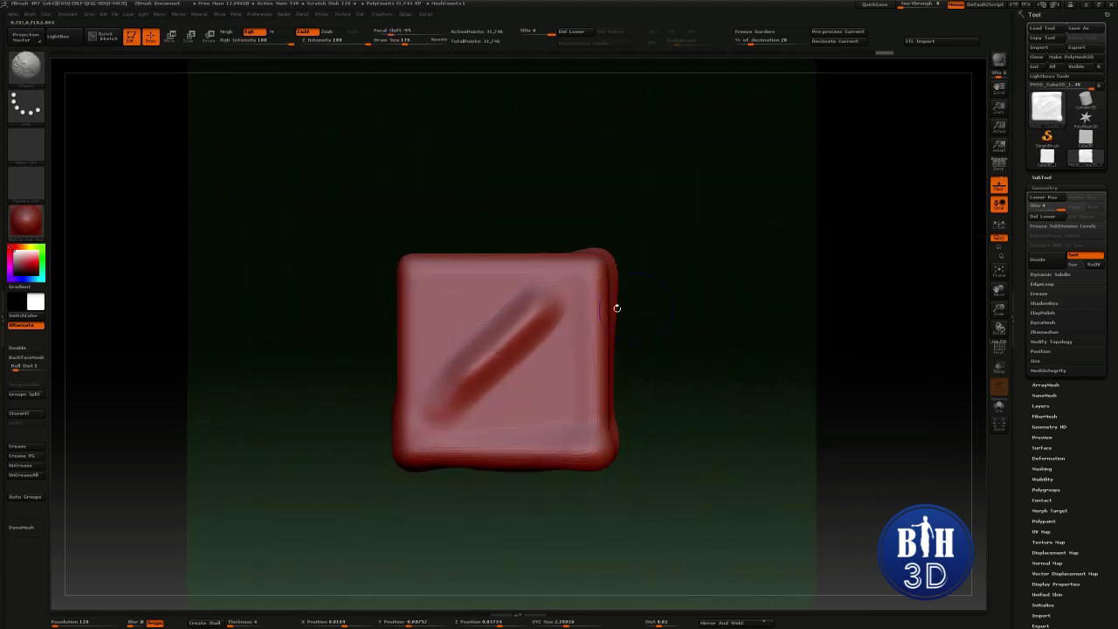
# Build up the diagonal stroke on that face with three more overlapping Standard brush strokes
pyautogui.moveTo(567, 311); pyautogui.dragTo(483, 400)
pyautogui.moveTo(564, 328); pyautogui.dragTo(471, 411)
pyautogui.moveTo(543, 339); pyautogui.dragTo(493, 392)
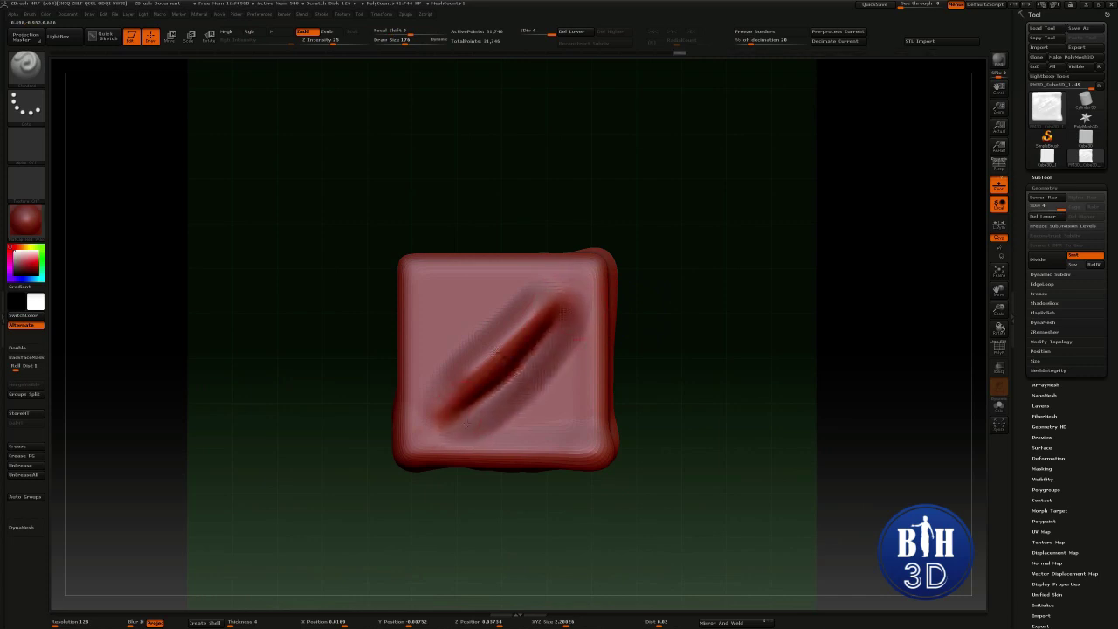
# Choose the Dam_Standard brush and carve straight, crossing and looping grooves into several faces of the cube
pyautogui.click(25, 66)
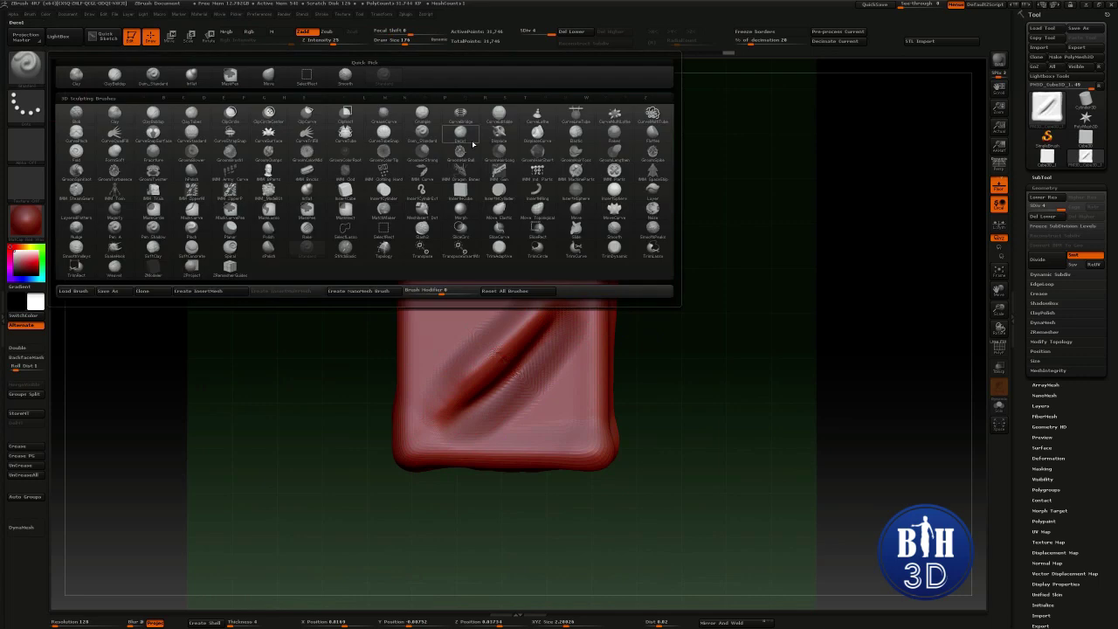
pyautogui.click(422, 136)
pyautogui.moveTo(352, 312)
pyautogui.mouseDown()
pyautogui.moveTo(481, 293)
pyautogui.moveTo(422, 321)
pyautogui.moveTo(511, 290)
pyautogui.mouseUp()
pyautogui.moveTo(377, 378); pyautogui.dragTo(505, 354)
pyautogui.moveTo(364, 318); pyautogui.dragTo(493, 275)
pyautogui.moveTo(572, 201); pyautogui.dragTo(511, 323)
pyautogui.moveTo(487, 161); pyautogui.dragTo(429, 232)
pyautogui.moveTo(428, 156); pyautogui.dragTo(496, 267)
pyautogui.moveTo(677, 149); pyautogui.dragTo(629, 249)
pyautogui.moveTo(447, 249)
pyautogui.mouseDown()
pyautogui.moveTo(468, 325)
pyautogui.moveTo(506, 293)
pyautogui.moveTo(524, 311)
pyautogui.moveTo(498, 334)
pyautogui.mouseUp()
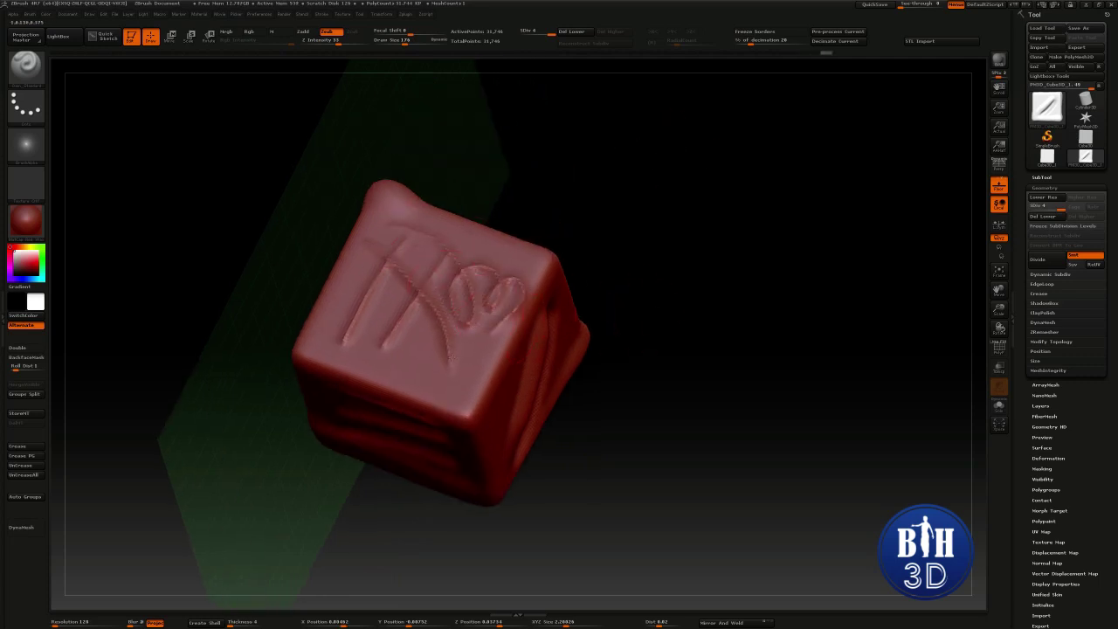
# Soften the carved grooves, including the crossing ones on the front face, with the Smooth brush
pyautogui.moveTo(393, 271)
pyautogui.keyDown('shift'); pyautogui.mouseDown()
pyautogui.moveTo(433, 316)
pyautogui.moveTo(507, 308)
pyautogui.mouseUp(); pyautogui.keyUp('shift')
pyautogui.moveTo(632, 324)
pyautogui.keyDown('shift'); pyautogui.mouseDown()
pyautogui.moveTo(639, 262)
pyautogui.moveTo(636, 308)
pyautogui.moveTo(612, 367)
pyautogui.moveTo(560, 341)
pyautogui.mouseUp(); pyautogui.keyUp('shift')
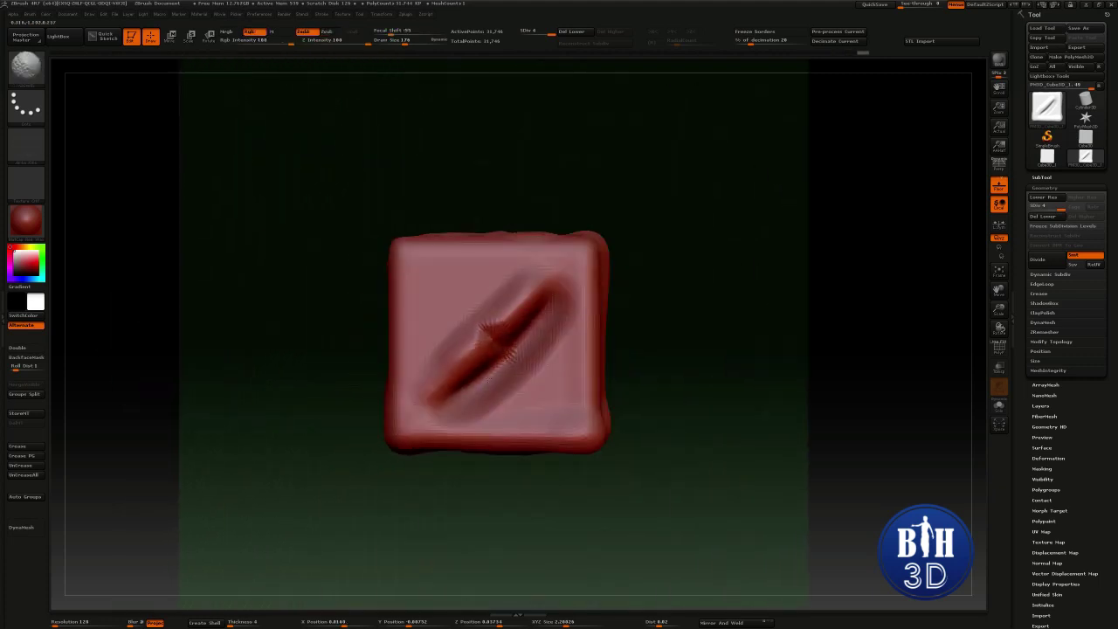
pyautogui.moveTo(641, 188)
pyautogui.mouseDown()
pyautogui.moveTo(640, 261)
pyautogui.moveTo(661, 212)
pyautogui.moveTo(686, 201)
pyautogui.moveTo(666, 299)
pyautogui.moveTo(682, 295)
pyautogui.moveTo(672, 209)
pyautogui.mouseUp()
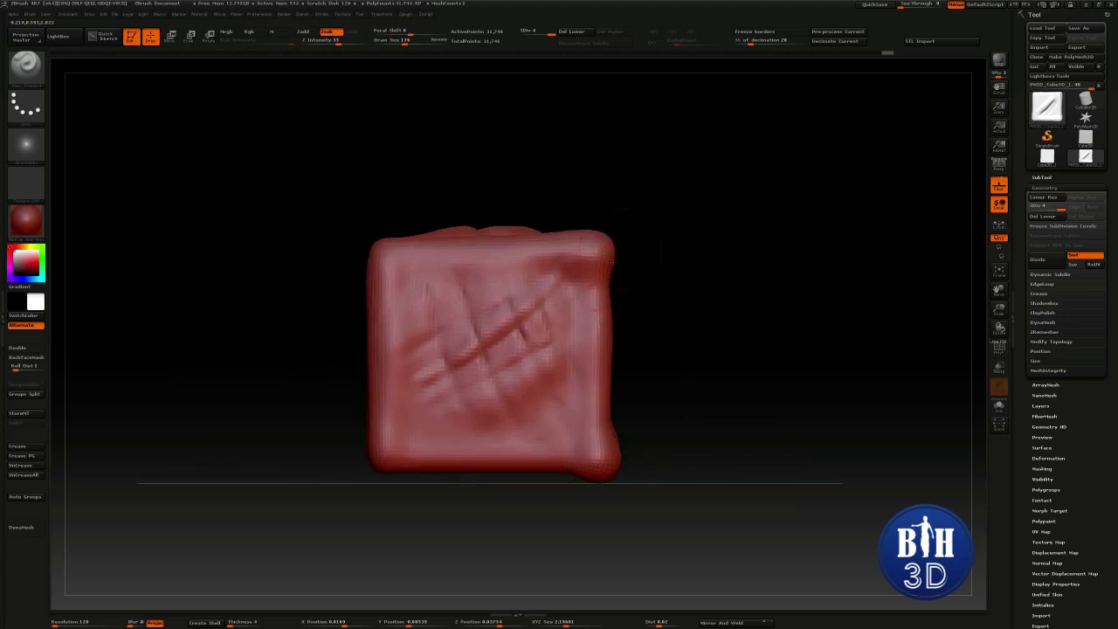
pyautogui.moveTo(474, 323)
pyautogui.keyDown('shift'); pyautogui.mouseDown()
pyautogui.moveTo(481, 336)
pyautogui.moveTo(523, 337)
pyautogui.moveTo(519, 346)
pyautogui.mouseUp(); pyautogui.keyUp('shift')
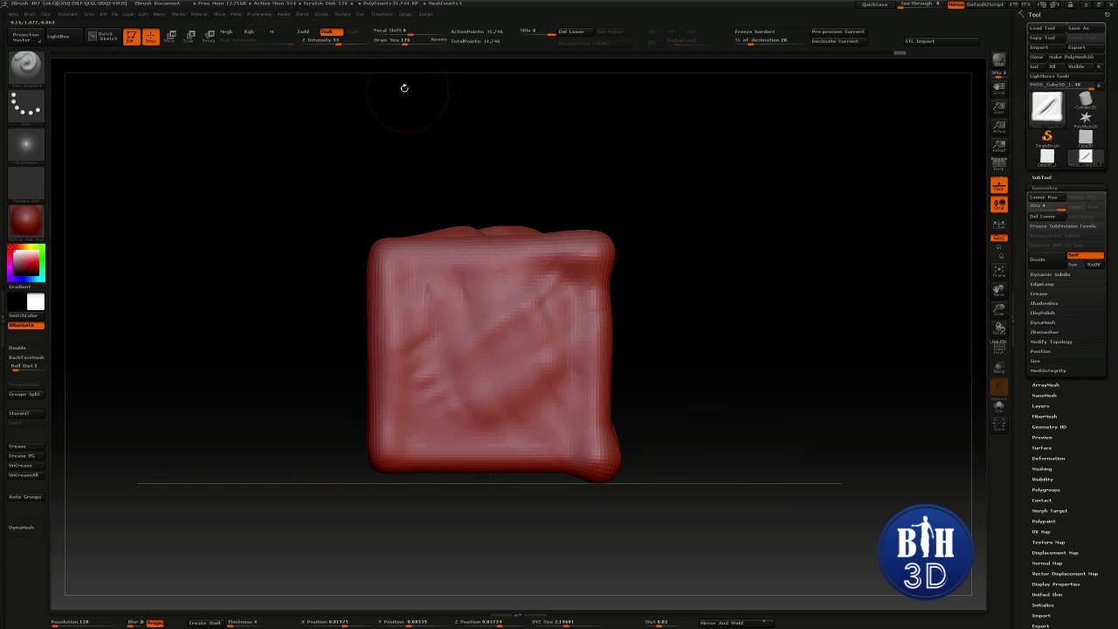
# Set the brush's draw size to 200 and shrink it in several increments
pyautogui.moveTo(405, 41)
pyautogui.mouseDown()
pyautogui.moveTo(437, 43)
pyautogui.moveTo(401, 42)
pyautogui.moveTo(430, 44)
pyautogui.moveTo(413, 42)
pyautogui.mouseUp()
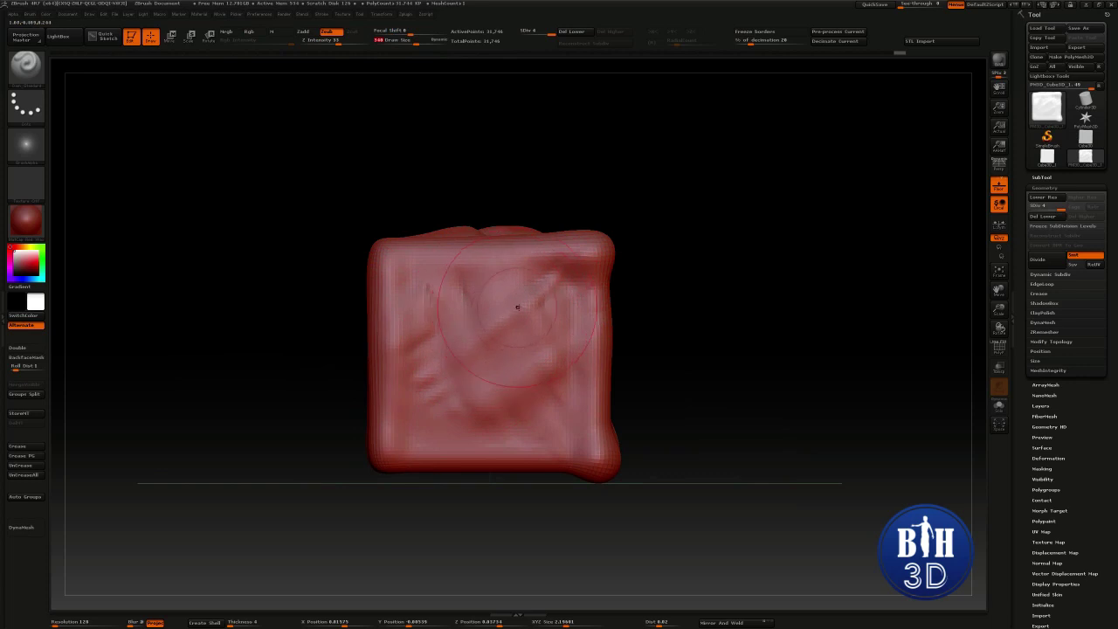
pyautogui.write('200')
pyautogui.press('Return')
pyautogui.press(']')
pyautogui.press('[')
pyautogui.press('[')
pyautogui.press('[')
pyautogui.press('[')
pyautogui.press('[')
# Try two diagonal Dam_Standard strokes on the front face at Z Intensity 35 and undo them
pyautogui.click(329, 40)
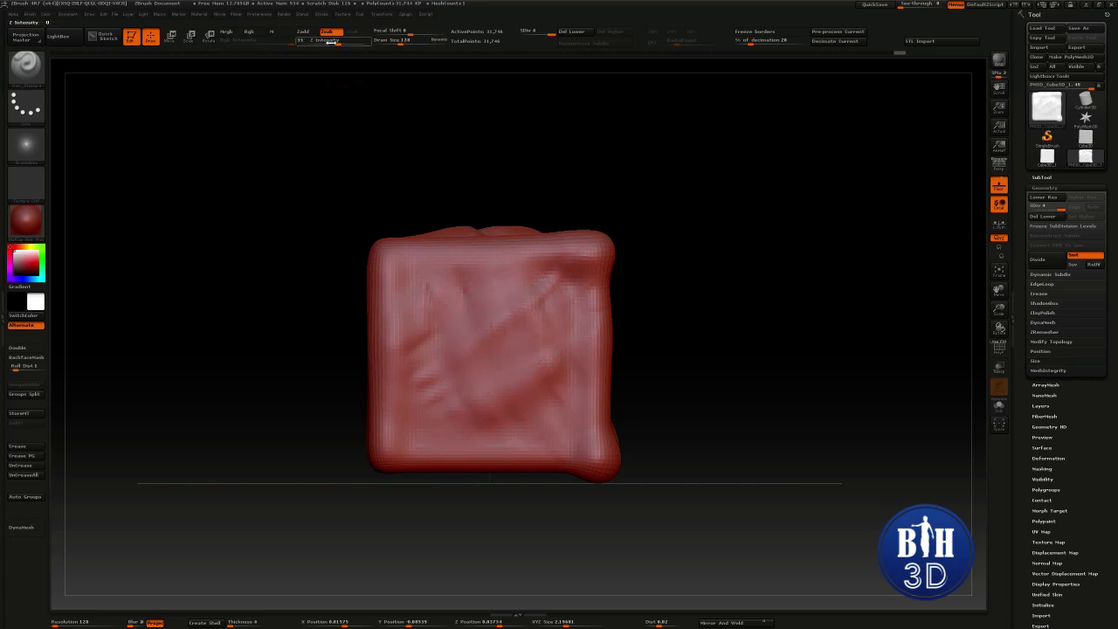
pyautogui.write('35')
pyautogui.press('Return')
pyautogui.moveTo(547, 293); pyautogui.dragTo(442, 390)
pyautogui.moveTo(503, 278); pyautogui.dragTo(413, 385)
pyautogui.hotkey('ctrl', 'z')
pyautogui.hotkey('ctrl', 'z')
# Choose the Standard brush and build up a diagonal ridge on the upper part of the front face with overlapping strokes
pyautogui.click(25, 67)
pyautogui.click(38, 77)
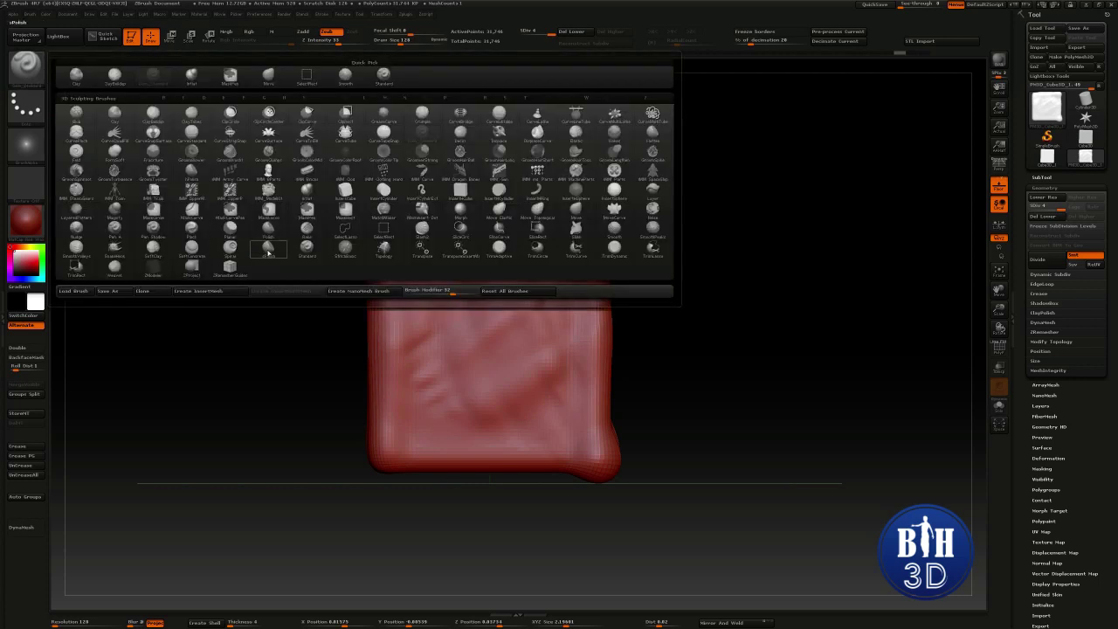
pyautogui.click(307, 247)
pyautogui.moveTo(460, 329); pyautogui.dragTo(411, 362)
pyautogui.moveTo(503, 295); pyautogui.dragTo(424, 360)
pyautogui.moveTo(470, 324); pyautogui.dragTo(416, 353)
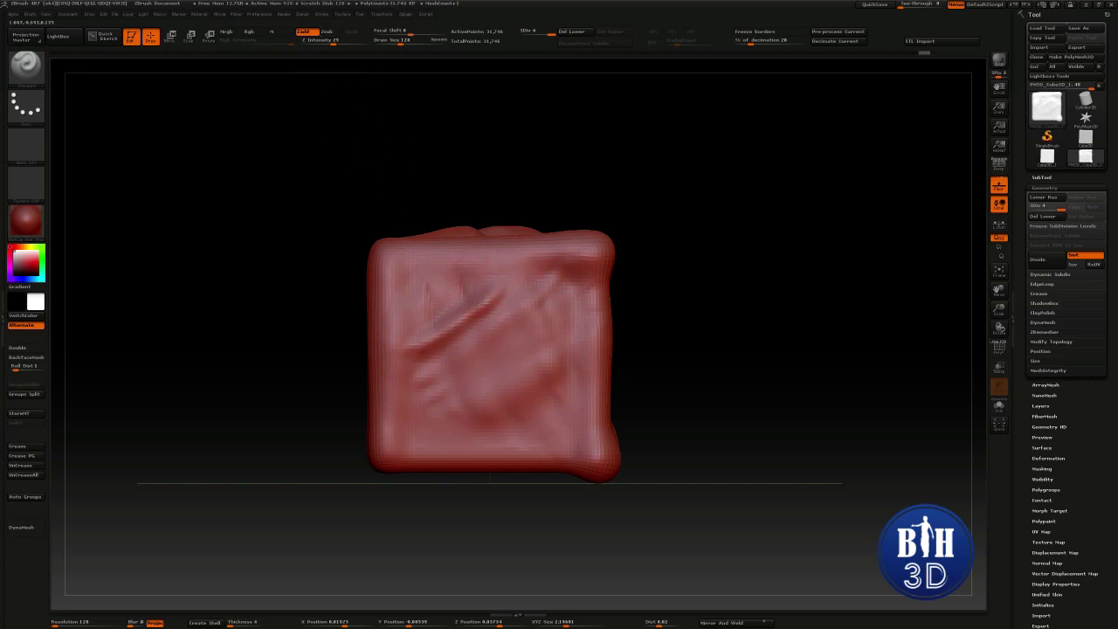
pyautogui.moveTo(511, 277); pyautogui.dragTo(409, 353)
# Set the Z Intensity to 100, sculpt a strong diagonal ridge across the lower front face, and check its height from the side
pyautogui.moveTo(347, 40); pyautogui.dragTo(382, 41)
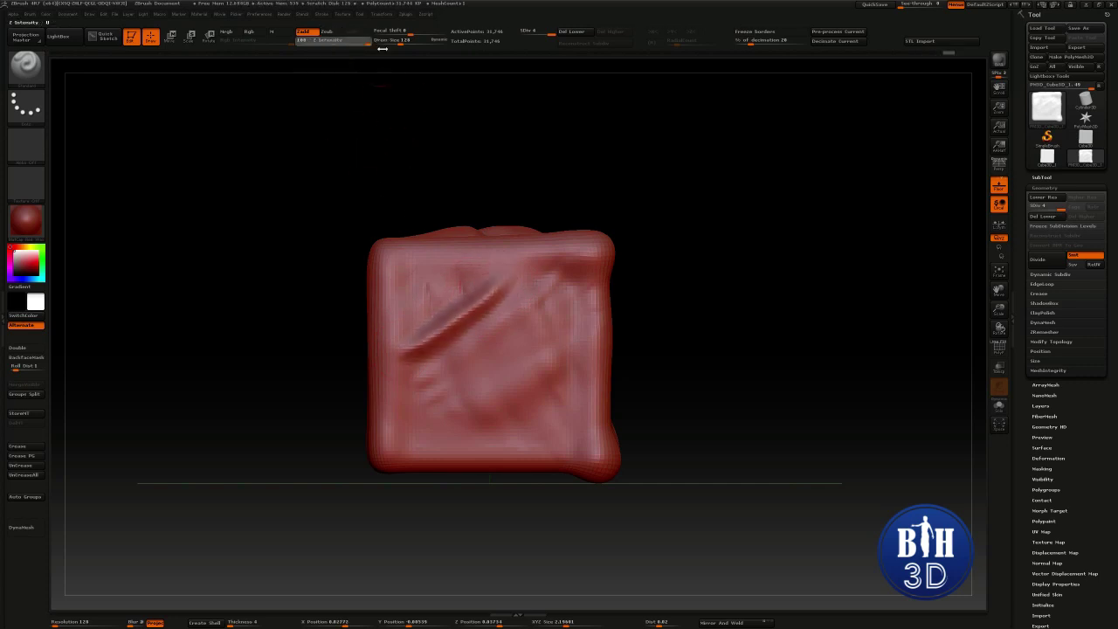
pyautogui.moveTo(572, 317); pyautogui.dragTo(428, 411)
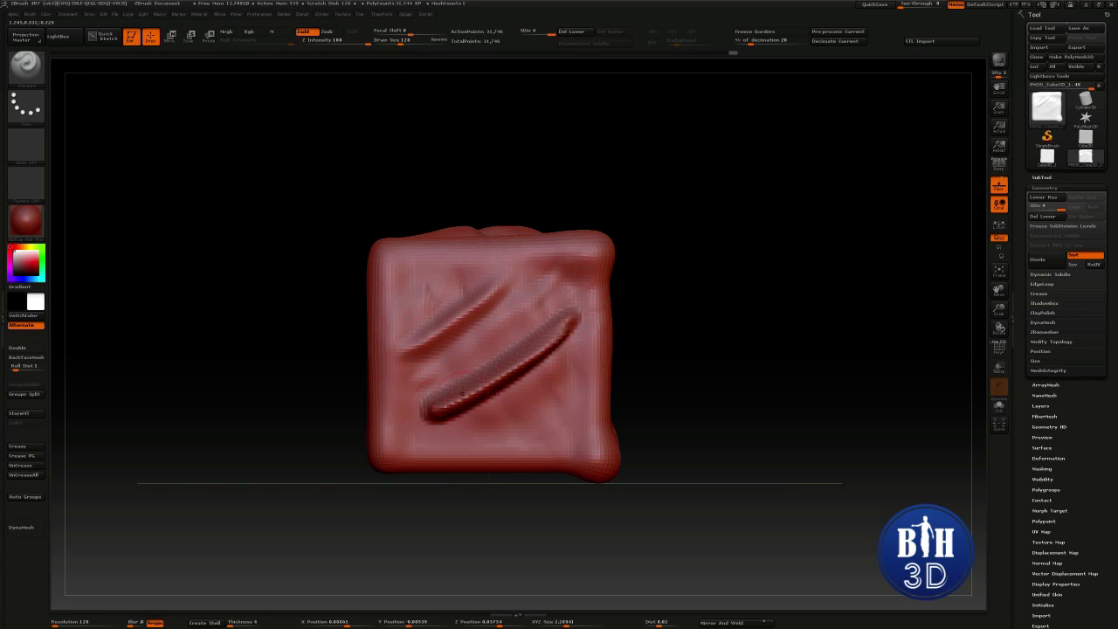
pyautogui.moveTo(641, 328)
pyautogui.mouseDown()
pyautogui.moveTo(724, 317)
pyautogui.moveTo(604, 367)
pyautogui.mouseUp()
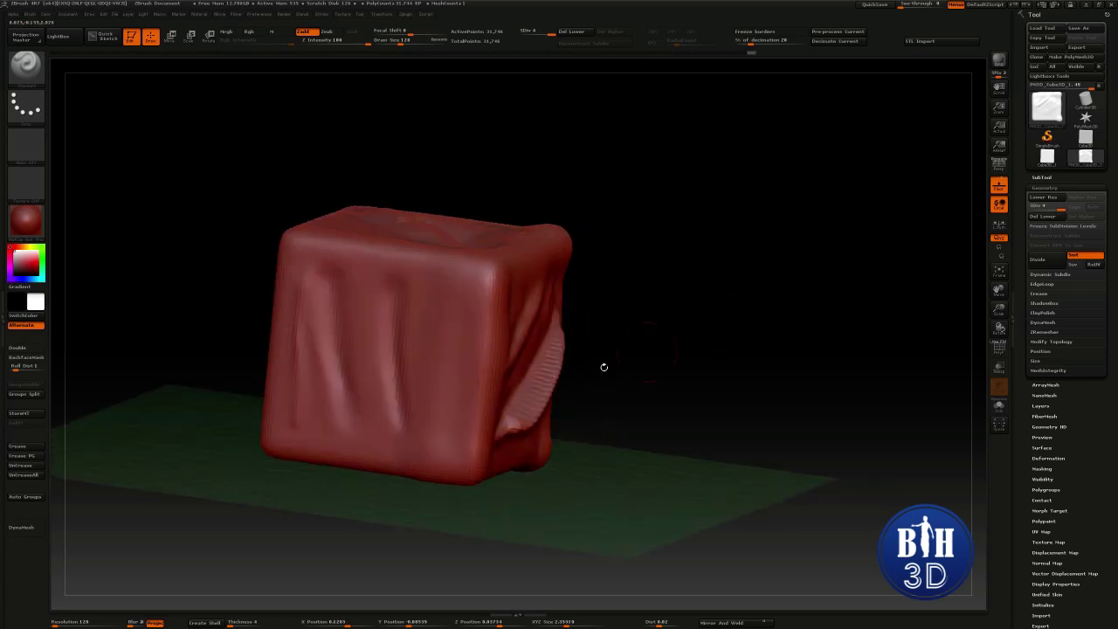
pyautogui.keyDown('shift'); pyautogui.moveTo(544, 348); pyautogui.dragTo(524, 332); pyautogui.keyUp('shift')
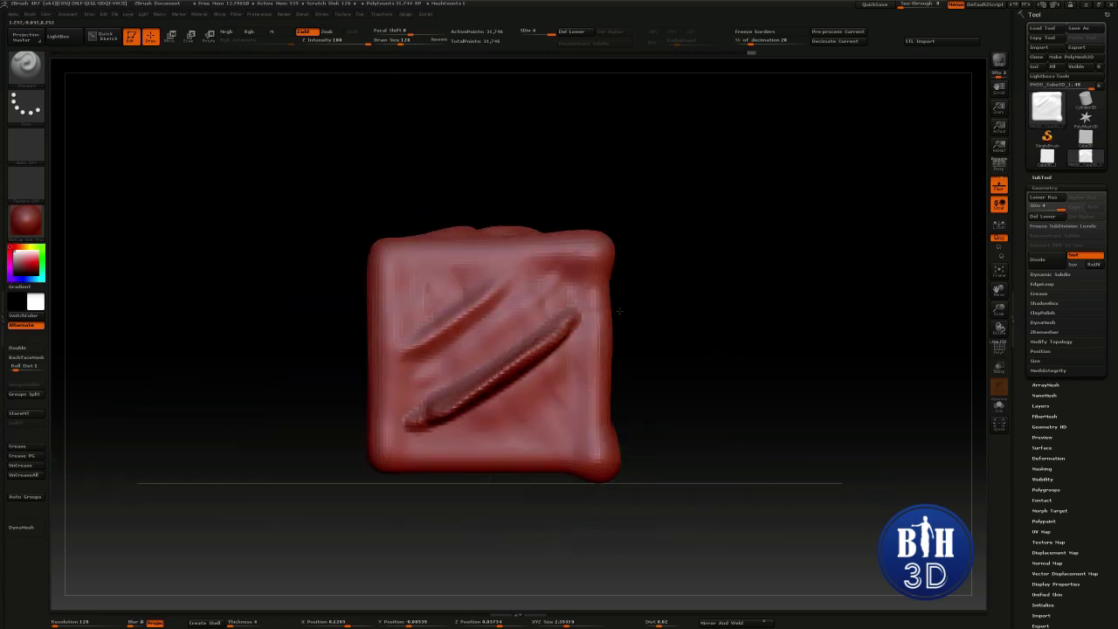
# Smooth away the lower ridge and add a faint stroke at Z Intensity 10
pyautogui.moveTo(367, 40); pyautogui.dragTo(319, 47)
pyautogui.moveTo(572, 319)
pyautogui.keyDown('shift'); pyautogui.mouseDown()
pyautogui.moveTo(455, 398)
pyautogui.moveTo(529, 396)
pyautogui.mouseUp(); pyautogui.keyUp('shift')
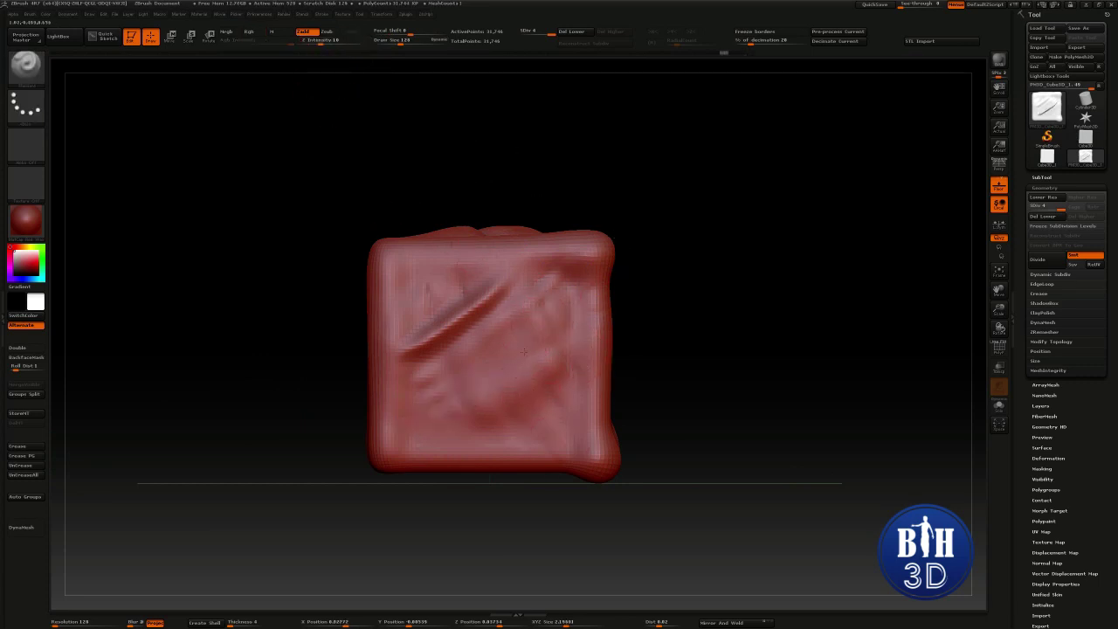
pyautogui.moveTo(546, 326); pyautogui.dragTo(481, 338)
# Set the Z Intensity to 27 and sculpt broad diagonal strokes across the lower front face
pyautogui.click(325, 40)
pyautogui.write('27')
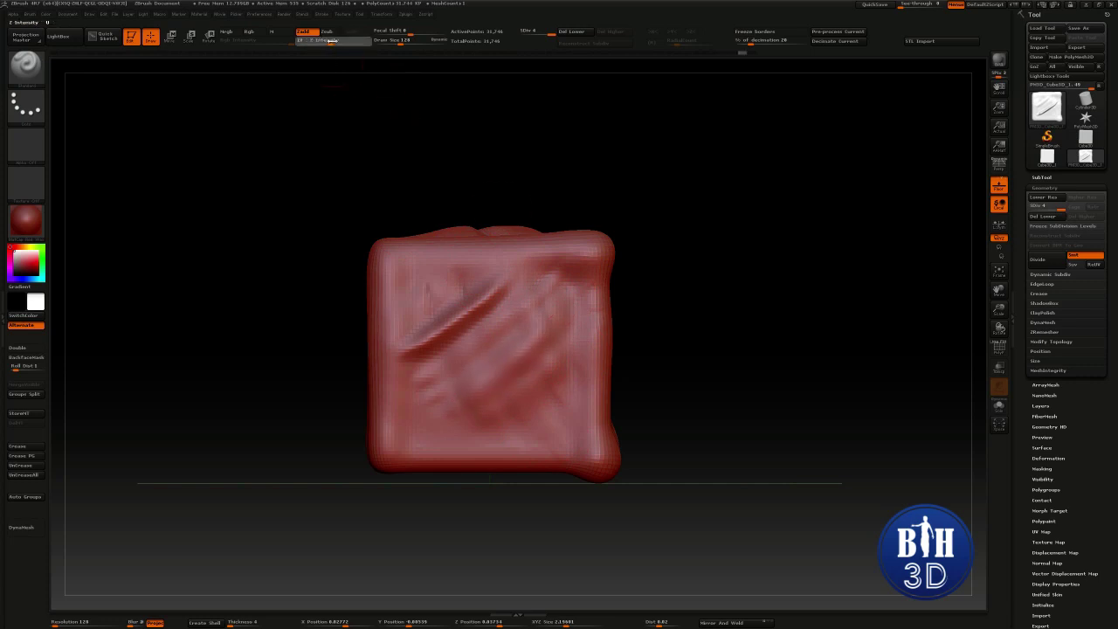
pyautogui.moveTo(567, 313); pyautogui.dragTo(419, 428)
pyautogui.moveTo(564, 317); pyautogui.dragTo(466, 433)
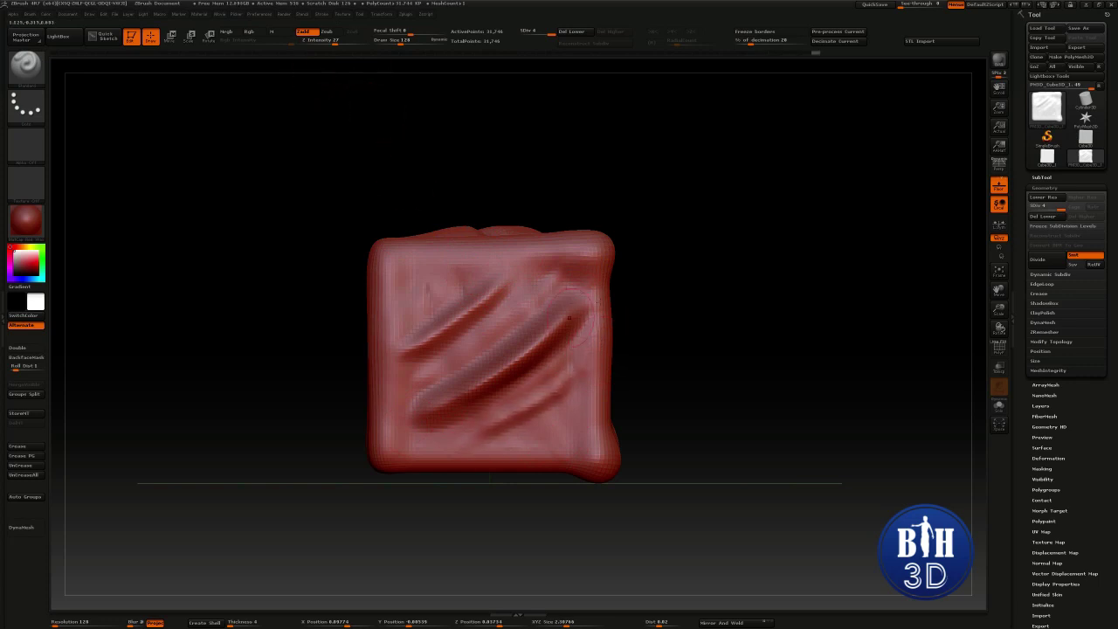
pyautogui.moveTo(625, 289); pyautogui.dragTo(674, 293)
pyautogui.moveTo(556, 278); pyautogui.dragTo(641, 293)
pyautogui.moveTo(501, 334)
pyautogui.mouseDown()
pyautogui.moveTo(448, 332)
pyautogui.moveTo(568, 339)
pyautogui.moveTo(529, 331)
pyautogui.moveTo(520, 419)
pyautogui.moveTo(485, 348)
pyautogui.mouseUp()
pyautogui.moveTo(740, 313)
pyautogui.mouseDown()
pyautogui.moveTo(732, 305)
pyautogui.moveTo(776, 308)
pyautogui.mouseUp()
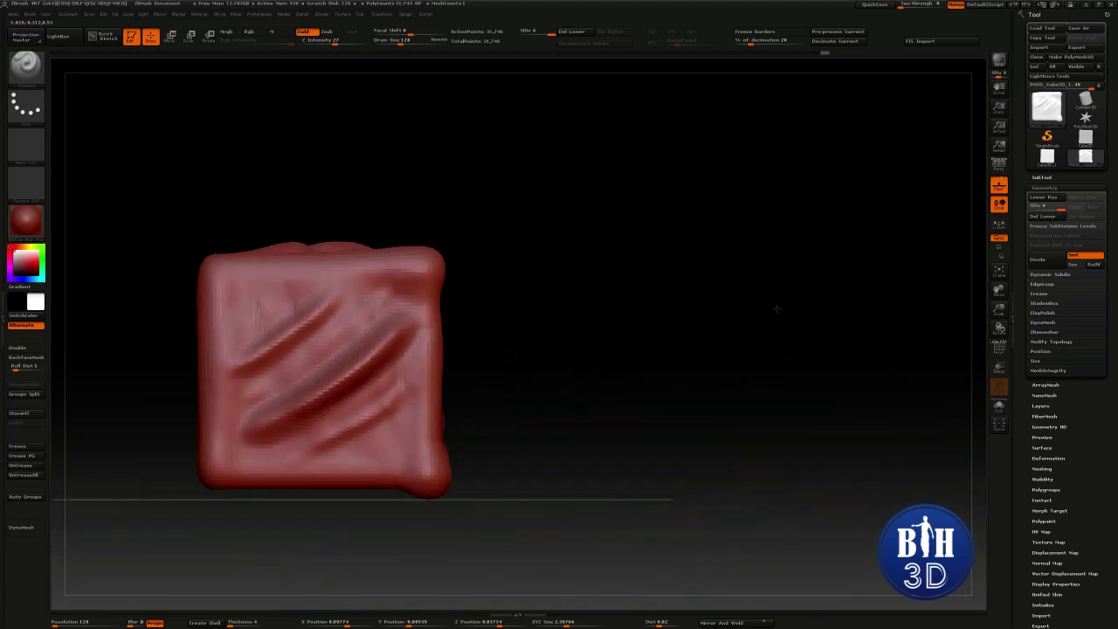
pyautogui.keyDown('alt'); pyautogui.moveTo(632, 320); pyautogui.dragTo(756, 326); pyautogui.keyUp('alt')
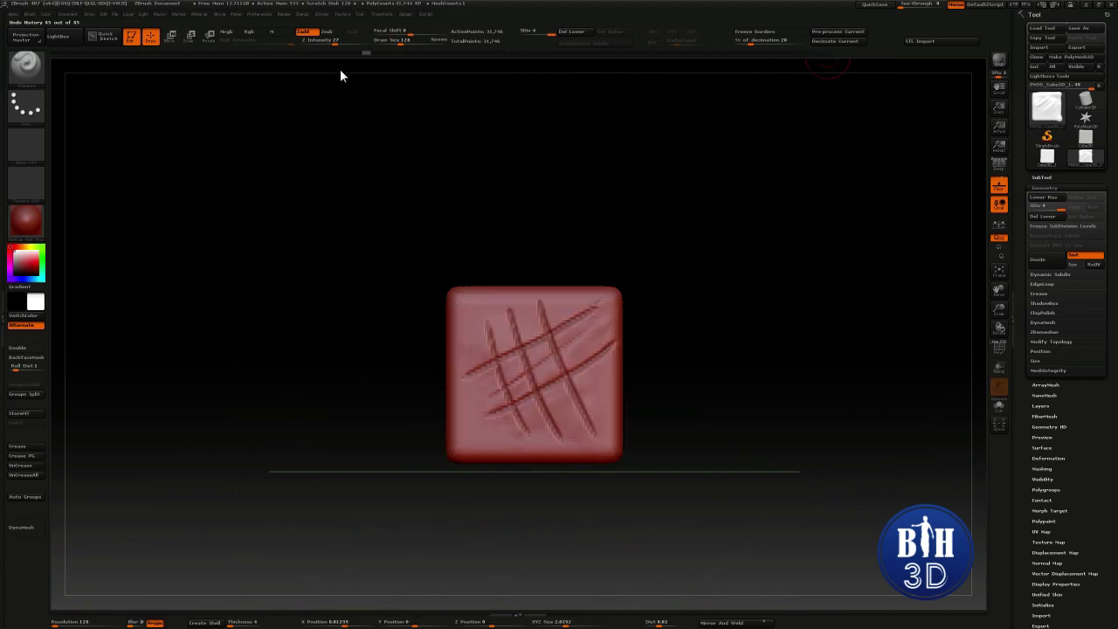
# Roll the undo history back to the cube state before the crossing grooves and bring the blank top face into view
pyautogui.moveTo(340, 69)
pyautogui.mouseDown()
pyautogui.moveTo(451, 71)
pyautogui.moveTo(139, 91)
pyautogui.moveTo(172, 91)
pyautogui.mouseUp()
pyautogui.moveTo(599, 229)
pyautogui.mouseDown()
pyautogui.moveTo(596, 244)
pyautogui.moveTo(639, 232)
pyautogui.moveTo(655, 252)
pyautogui.moveTo(590, 260)
pyautogui.mouseUp()
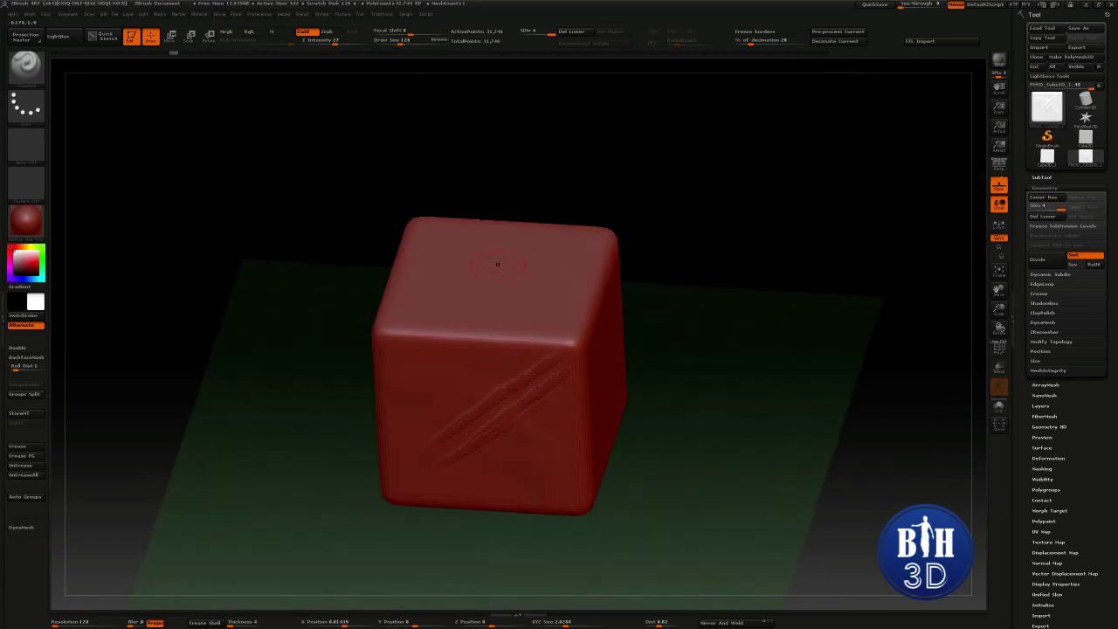
pyautogui.moveTo(625, 182); pyautogui.dragTo(688, 229)
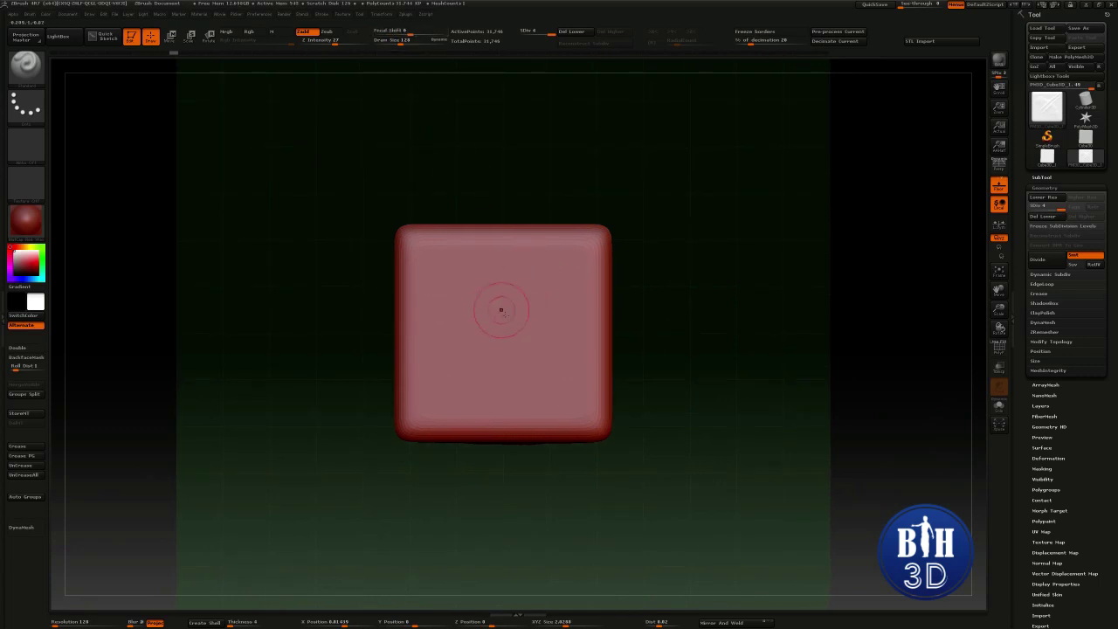
# Sculpt several diagonal and curved Standard brush strokes on the blank top face, accepting the removal of the newer undo history entries
pyautogui.moveTo(411, 33)
pyautogui.mouseDown()
pyautogui.moveTo(371, 18)
pyautogui.moveTo(343, 32)
pyautogui.moveTo(450, 35)
pyautogui.moveTo(424, 35)
pyautogui.mouseUp()
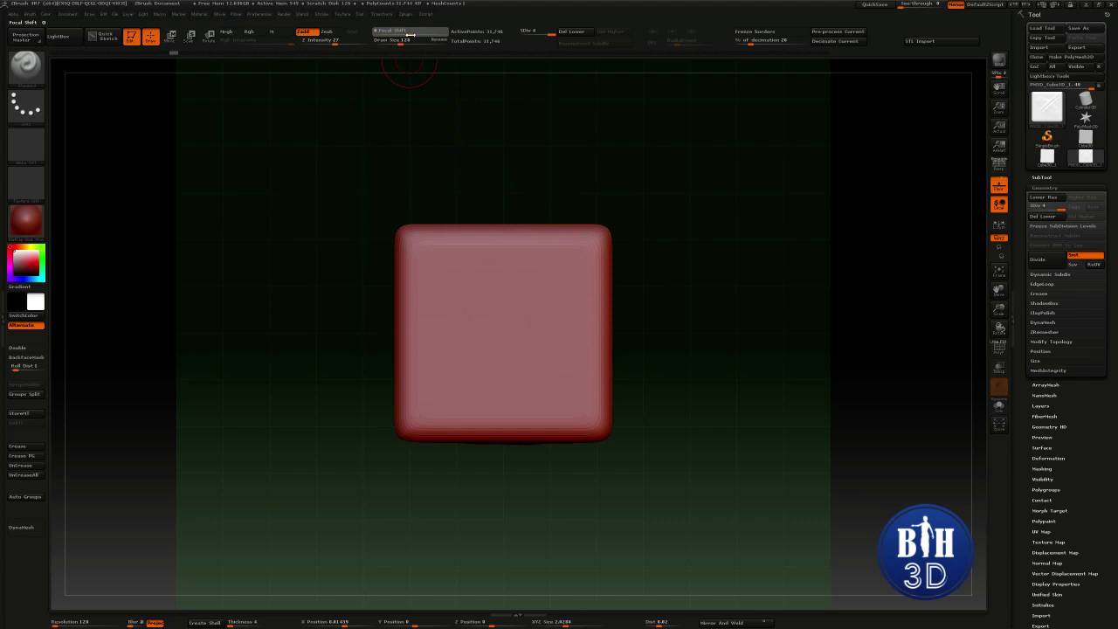
pyautogui.keyDown('alt'); pyautogui.moveTo(643, 181); pyautogui.dragTo(631, 214); pyautogui.keyUp('alt')
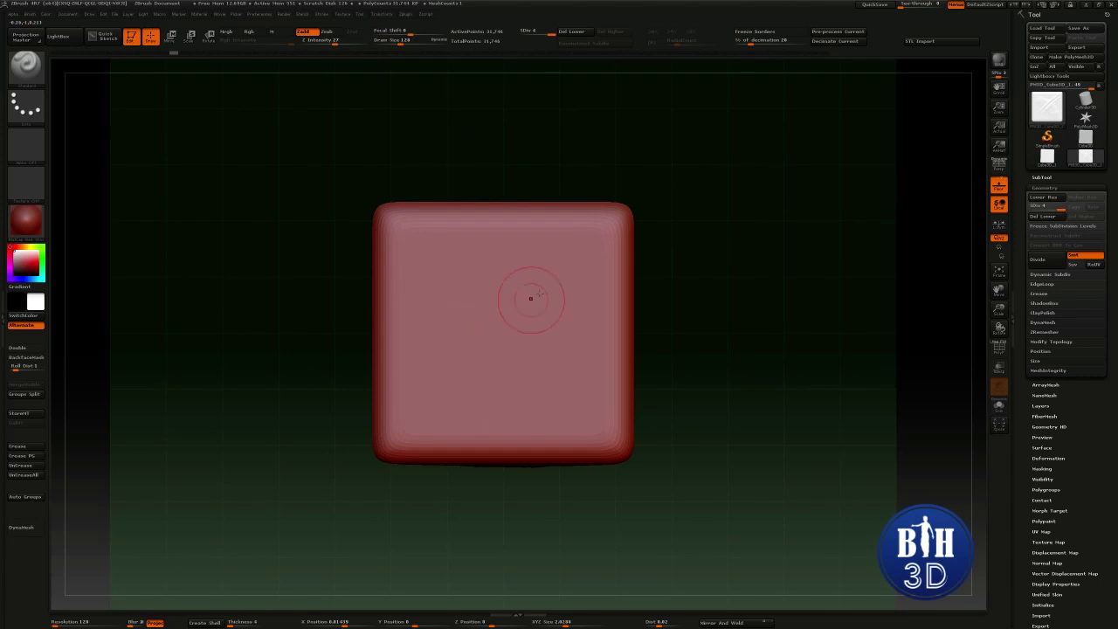
pyautogui.moveTo(569, 255); pyautogui.dragTo(456, 349)
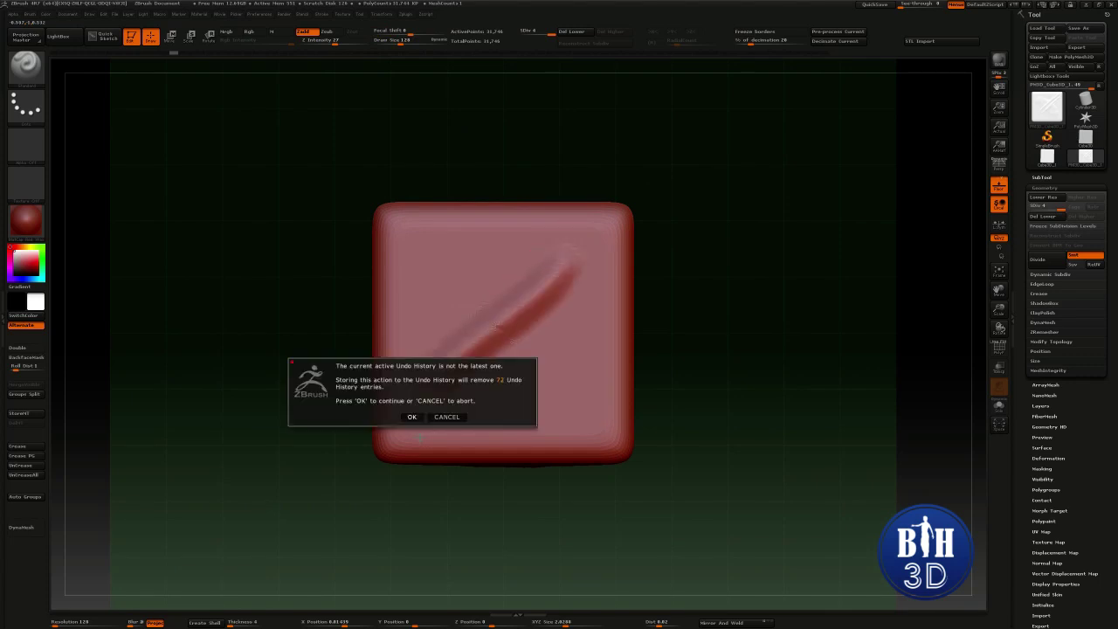
pyautogui.click(413, 417)
pyautogui.moveTo(570, 259); pyautogui.dragTo(503, 423)
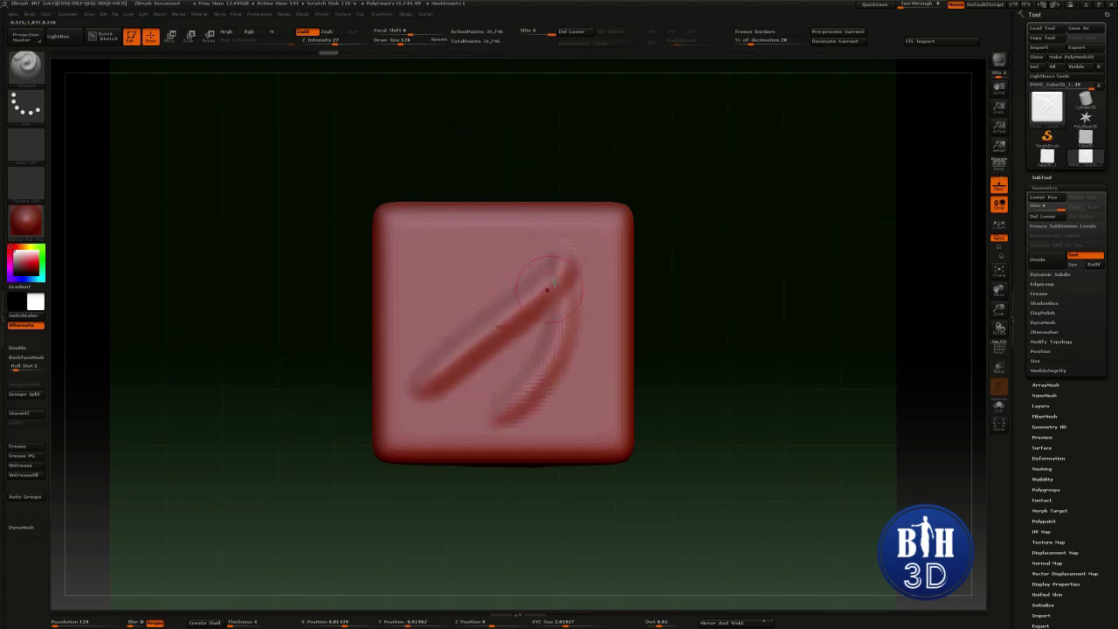
pyautogui.moveTo(470, 284)
pyautogui.mouseDown()
pyautogui.moveTo(511, 268)
pyautogui.moveTo(587, 349)
pyautogui.moveTo(583, 423)
pyautogui.mouseUp()
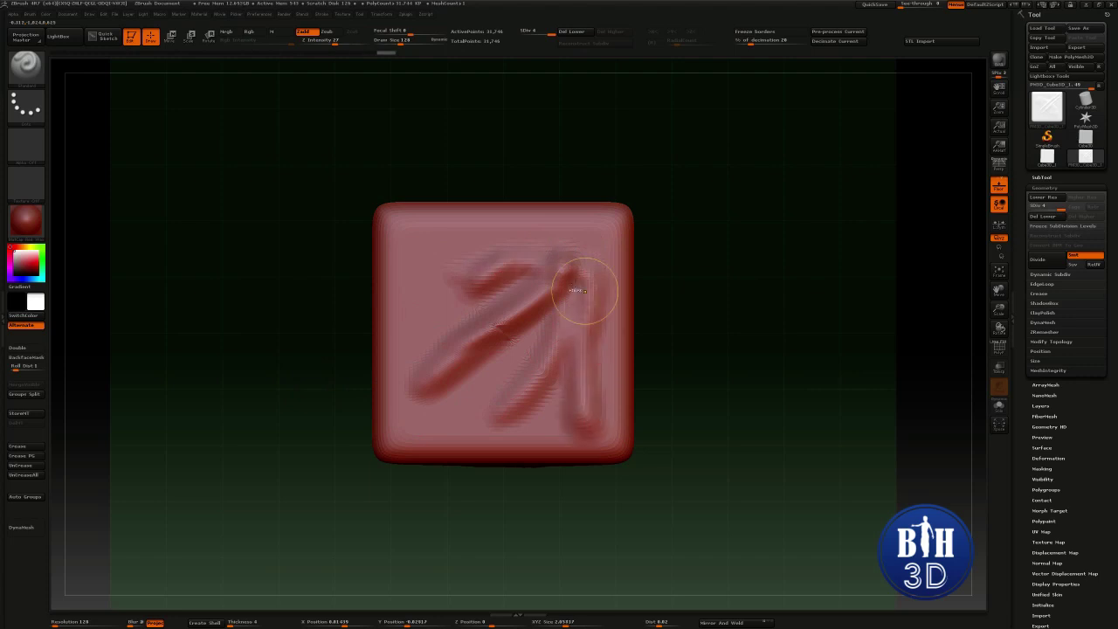
# Undo the diagonal and curved strokes on the cube's facing side until it is blank
pyautogui.hotkey('ctrl', 'z')
pyautogui.hotkey('ctrl', 'z')
pyautogui.hotkey('ctrl', 'z')
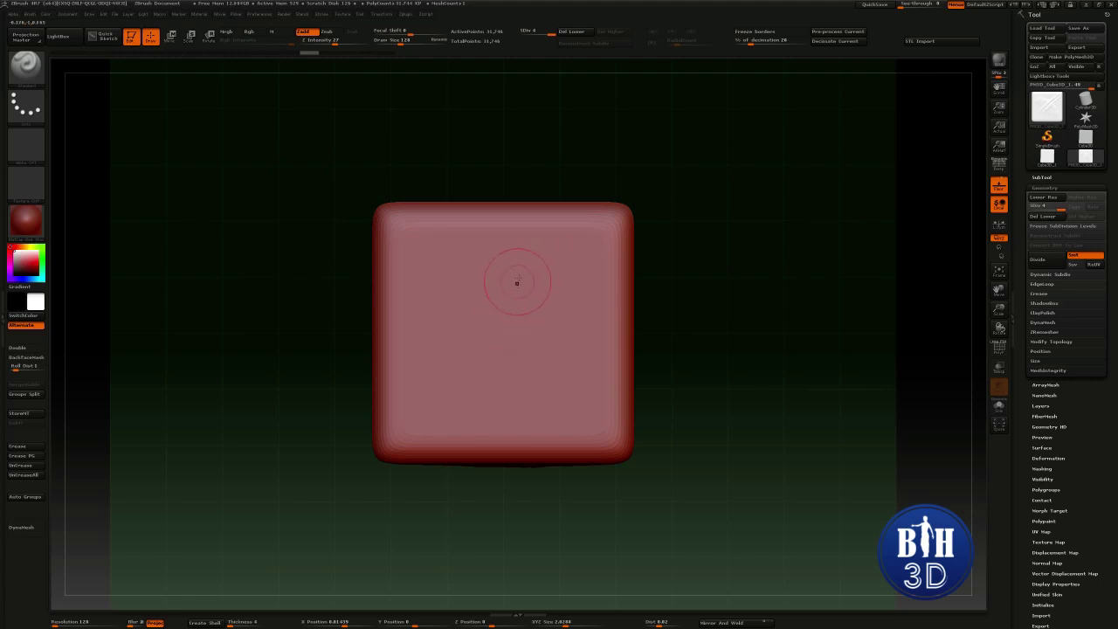
# Try a single diagonal Standard brush stroke across the blank face, inspect its relief and undo it
pyautogui.moveTo(552, 260)
pyautogui.mouseDown()
pyautogui.moveTo(465, 339)
pyautogui.moveTo(516, 306)
pyautogui.moveTo(446, 355)
pyautogui.moveTo(468, 341)
pyautogui.mouseUp()
pyautogui.moveTo(634, 191)
pyautogui.mouseDown()
pyautogui.moveTo(667, 217)
pyautogui.moveTo(612, 285)
pyautogui.moveTo(594, 278)
pyautogui.mouseUp()
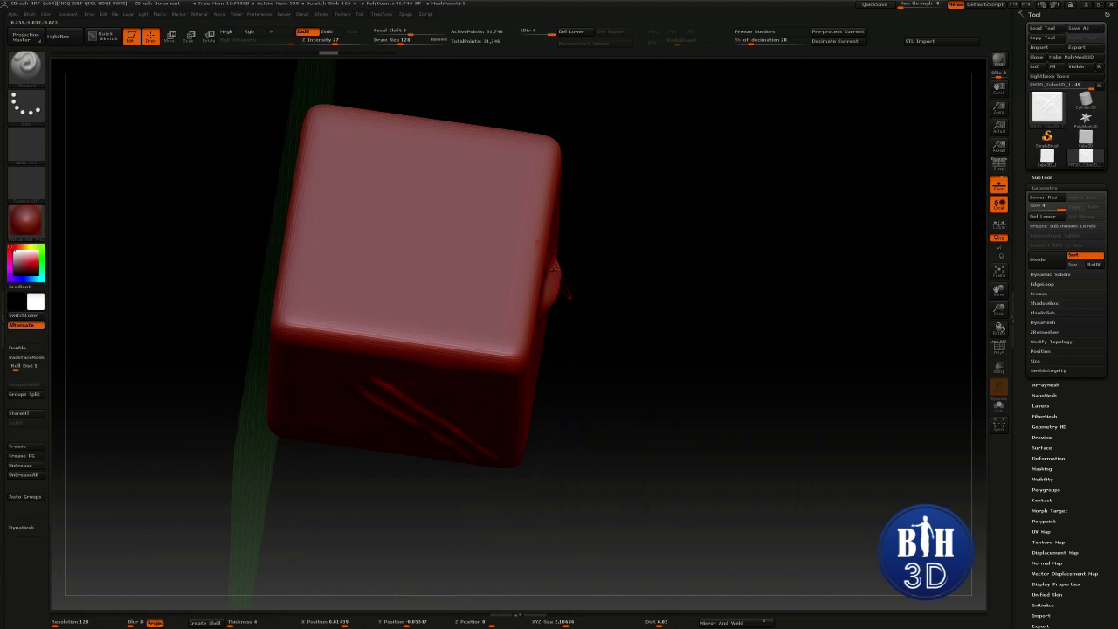
pyautogui.moveTo(554, 265)
pyautogui.mouseDown()
pyautogui.moveTo(629, 257)
pyautogui.moveTo(634, 239)
pyautogui.mouseUp()
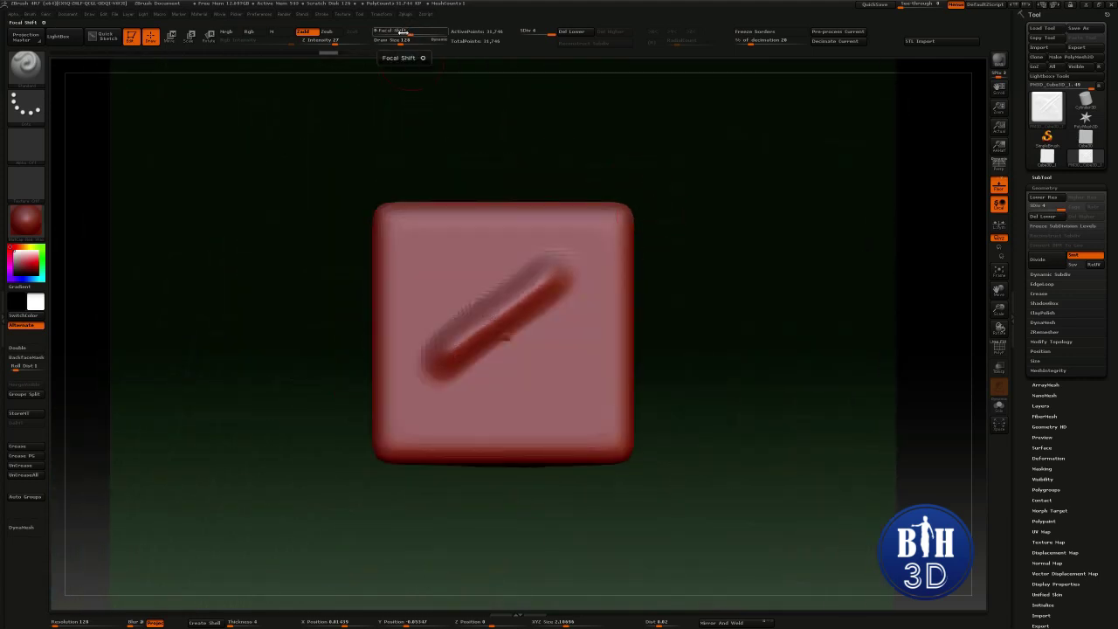
pyautogui.moveTo(587, 170); pyautogui.dragTo(600, 159)
pyautogui.hotkey('ctrl', 'z')
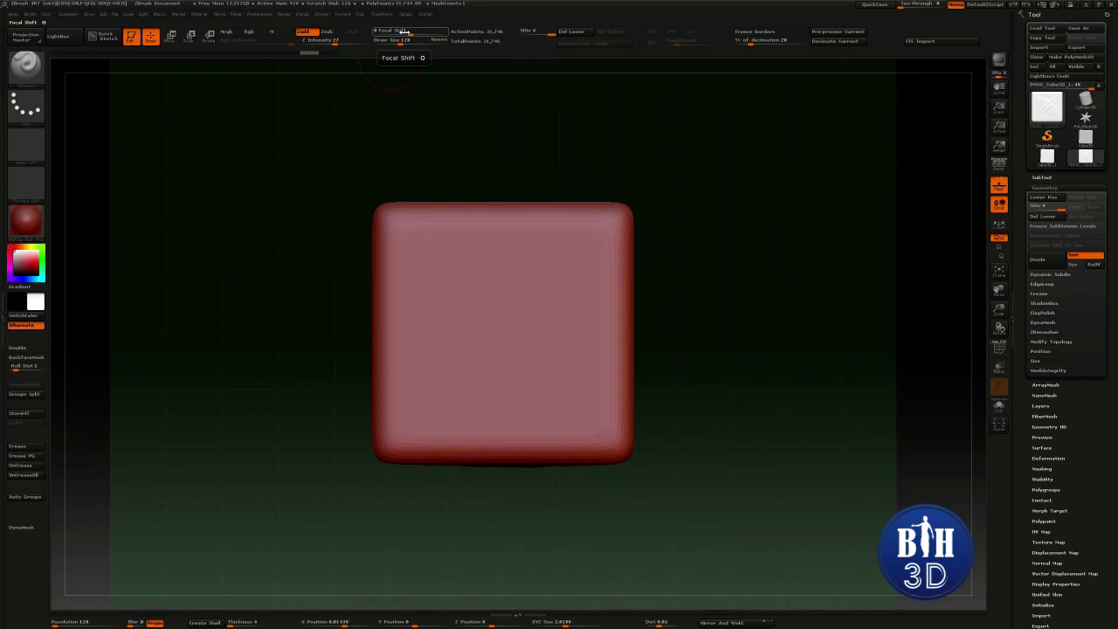
# Set the Focal Shift to -100, try diagonal strokes across the face, inspect their hard-edged relief and undo them
pyautogui.moveTo(402, 33); pyautogui.dragTo(370, 32)
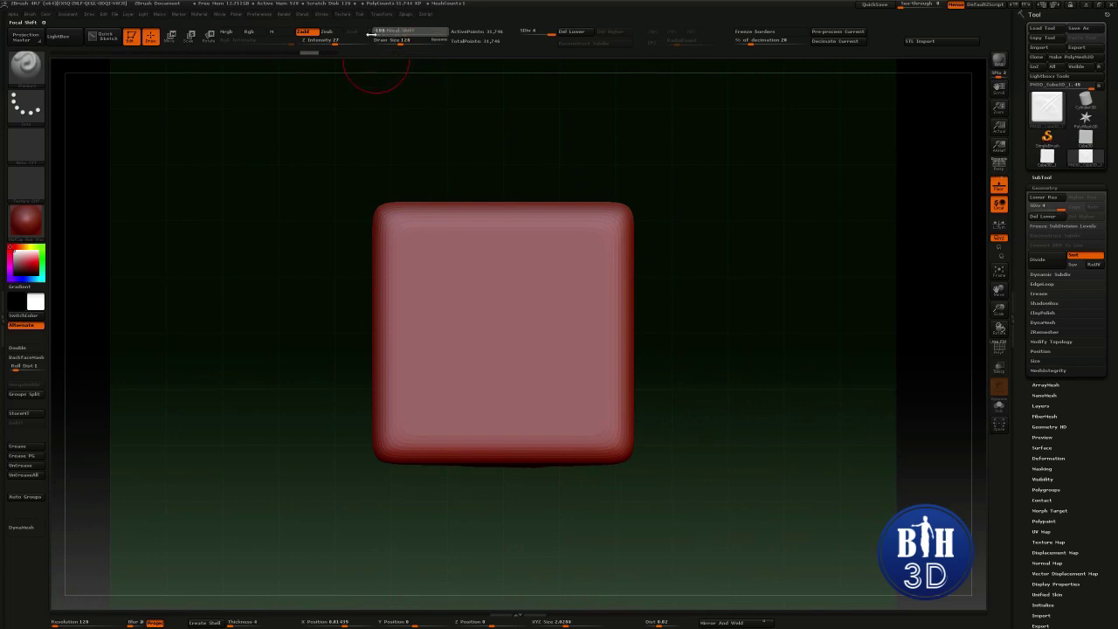
pyautogui.moveTo(560, 251); pyautogui.dragTo(435, 368)
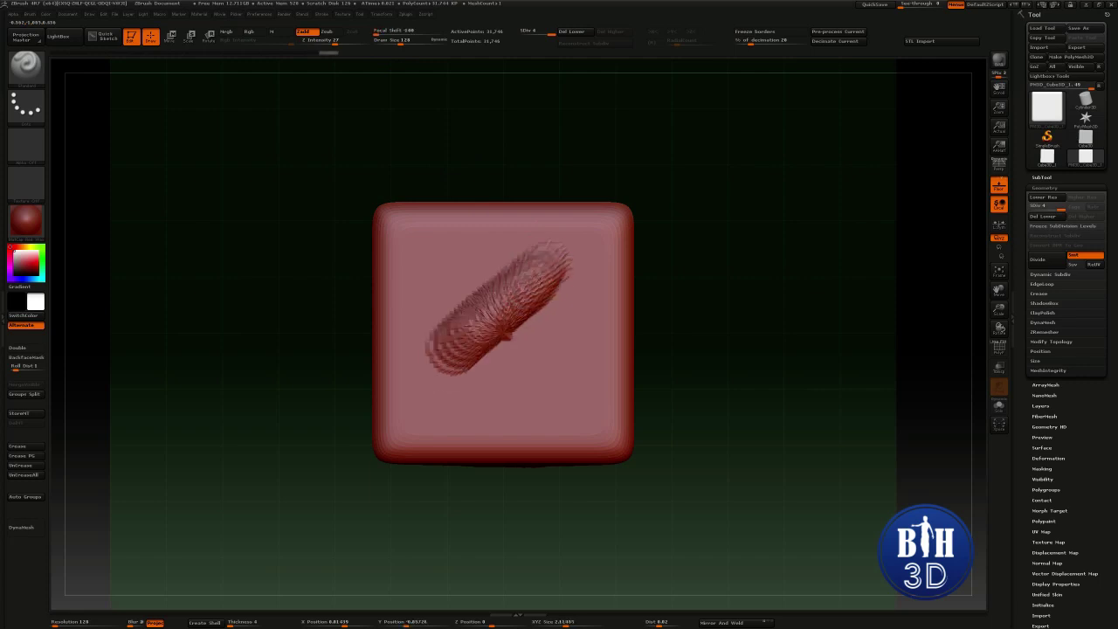
pyautogui.moveTo(677, 220)
pyautogui.mouseDown()
pyautogui.moveTo(507, 125)
pyautogui.moveTo(548, 134)
pyautogui.mouseUp()
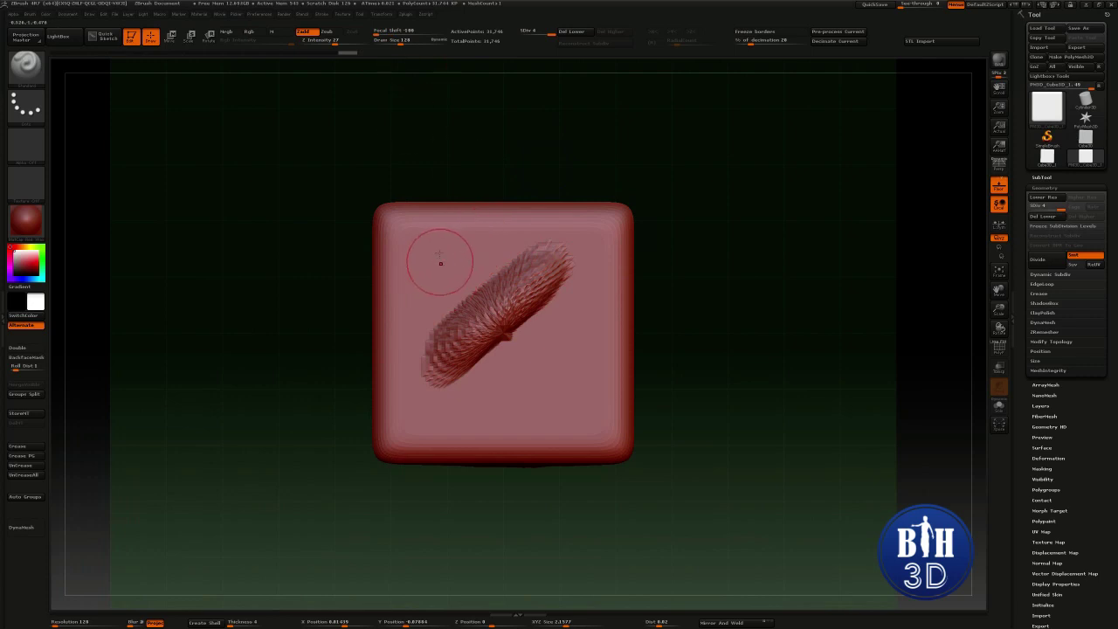
pyautogui.moveTo(384, 32); pyautogui.dragTo(407, 32)
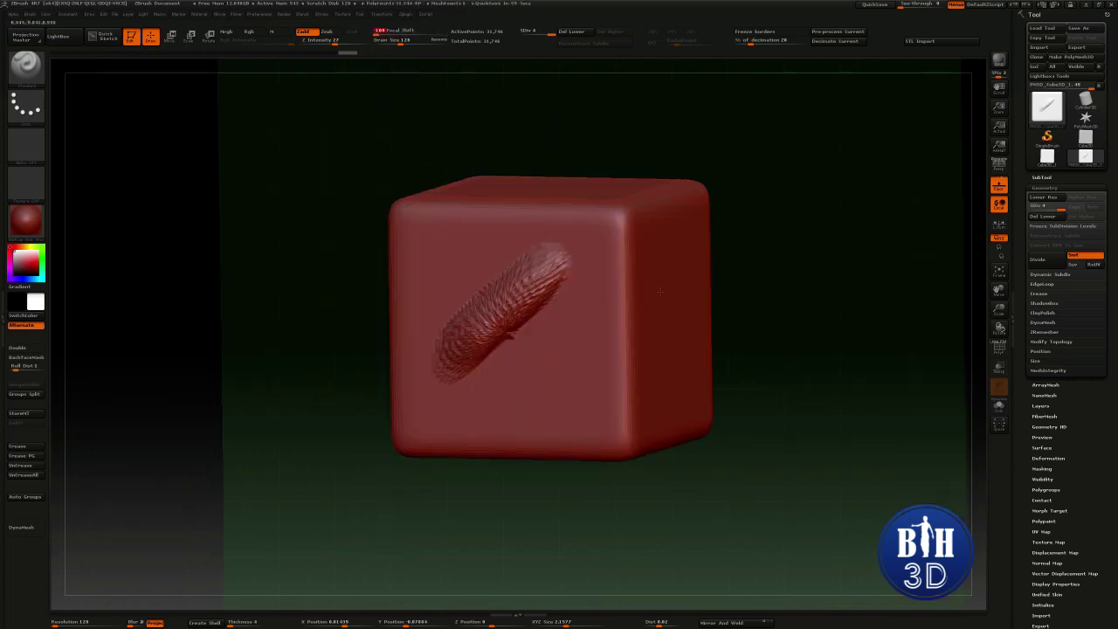
pyautogui.hotkey('ctrl', 'z')
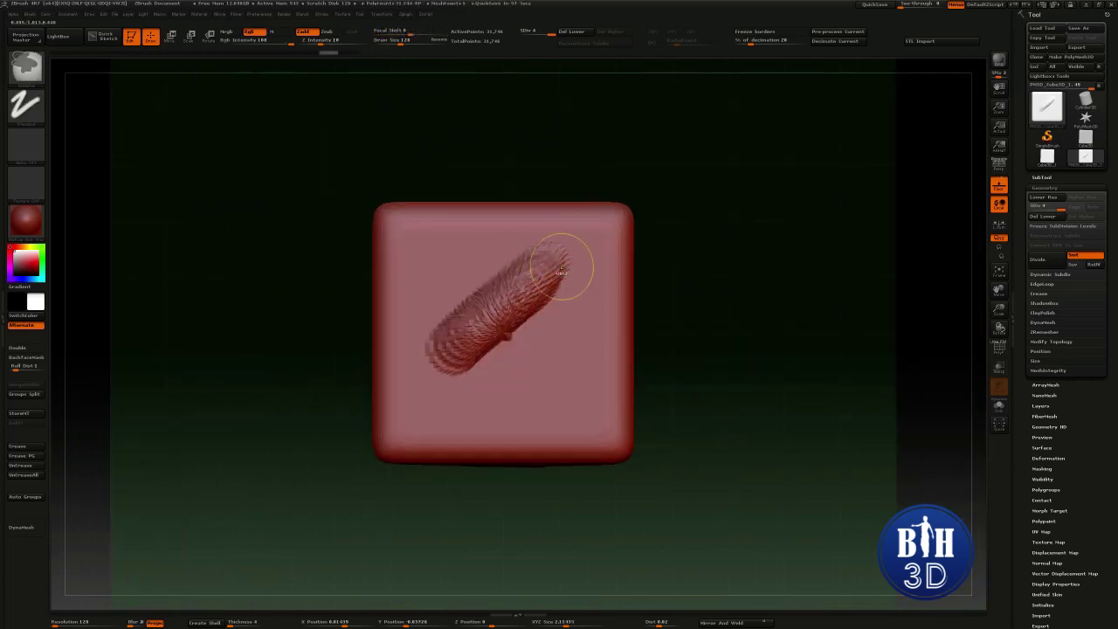
pyautogui.hotkey('ctrl', 'z')
pyautogui.moveTo(562, 266); pyautogui.dragTo(433, 383)
pyautogui.moveTo(623, 166); pyautogui.dragTo(694, 185)
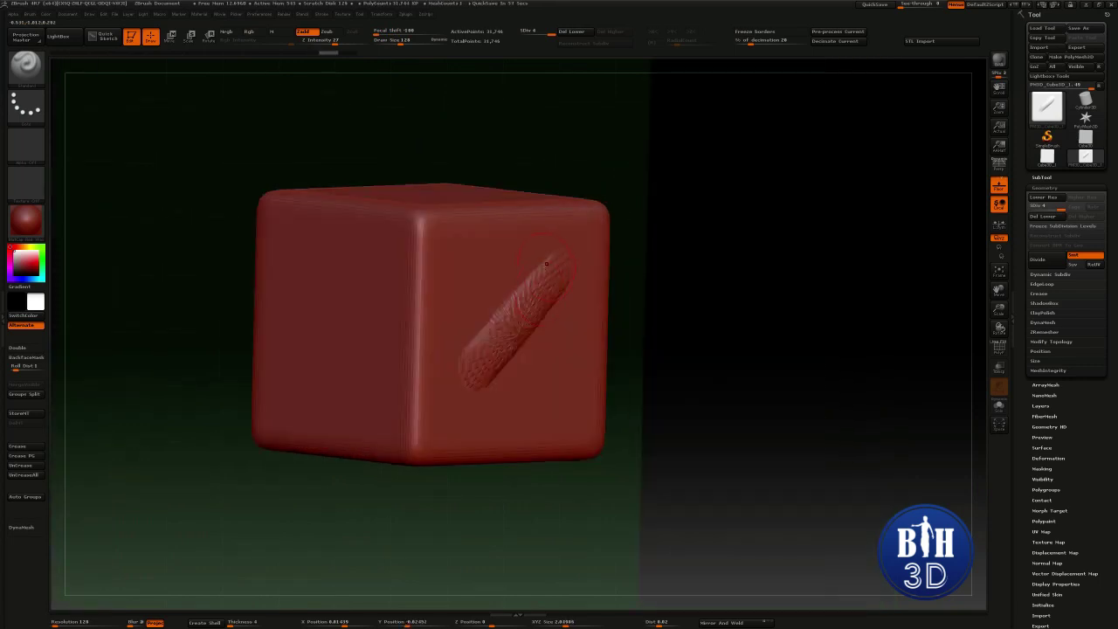
pyautogui.keyDown('shift'); pyautogui.moveTo(685, 234); pyautogui.dragTo(562, 150); pyautogui.keyUp('shift')
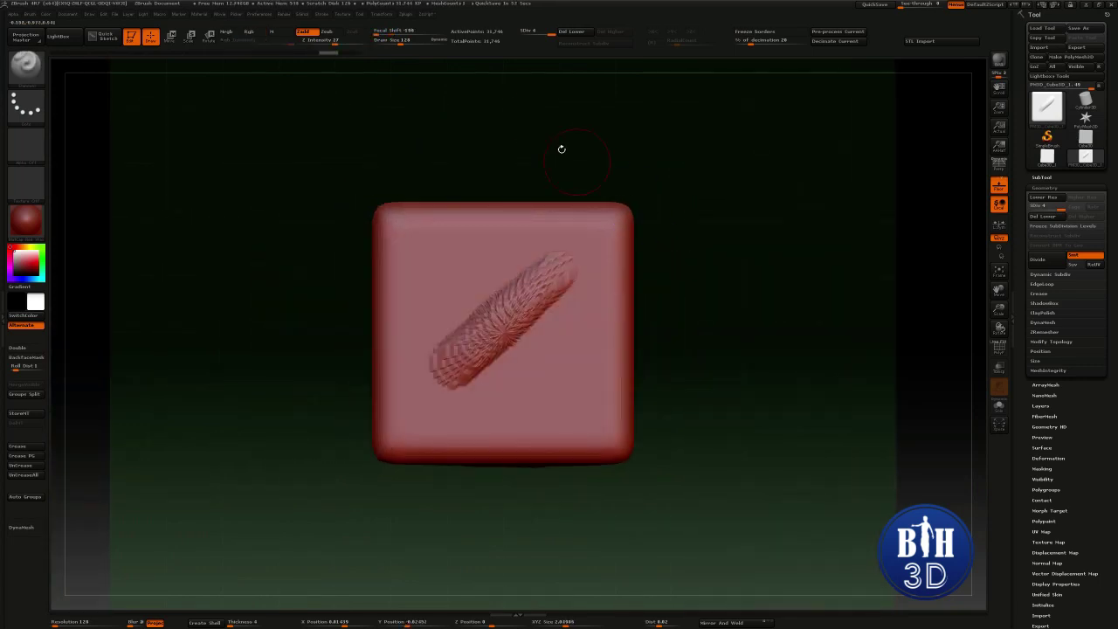
pyautogui.hotkey('ctrl', 'z')
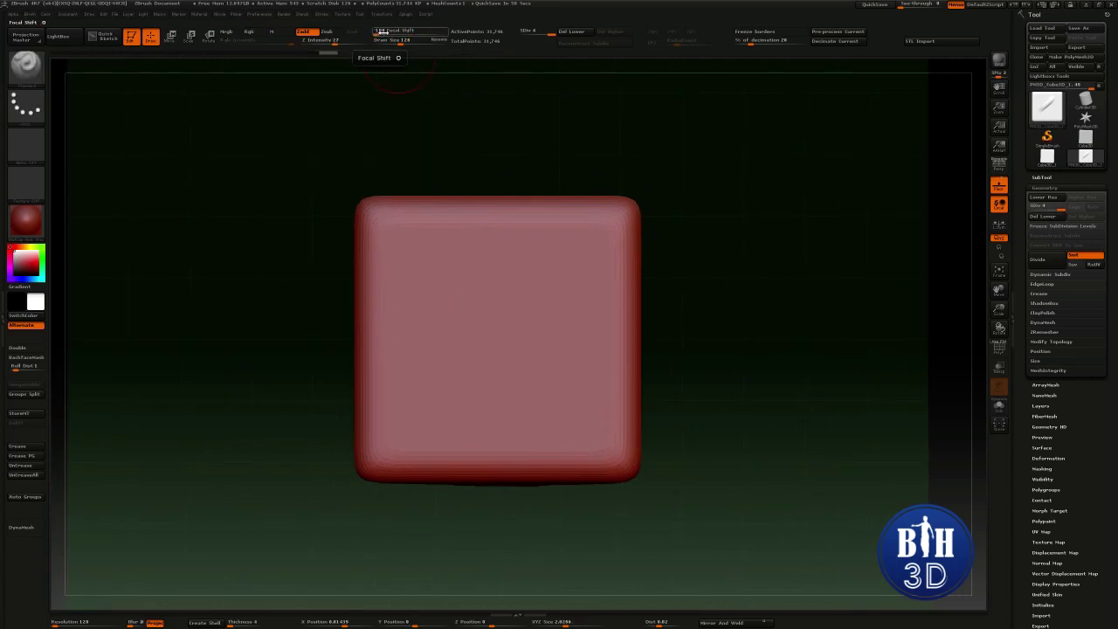
# Set the Focal Shift to 100 and scribble over the middle of the face
pyautogui.moveTo(374, 32); pyautogui.dragTo(431, 32)
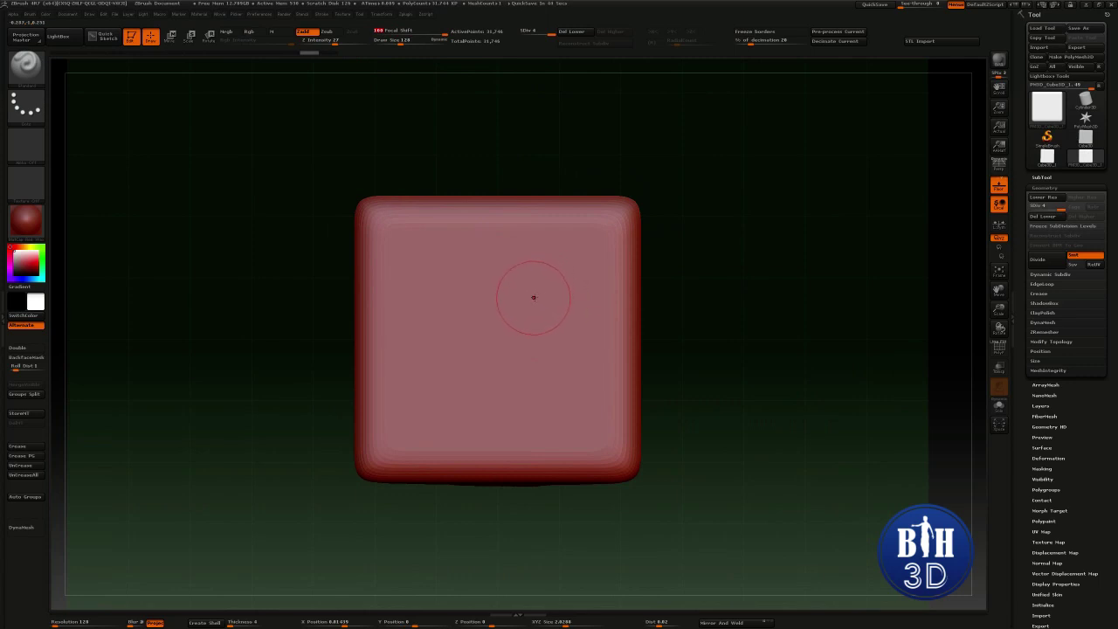
pyautogui.moveTo(550, 284); pyautogui.dragTo(581, 263)
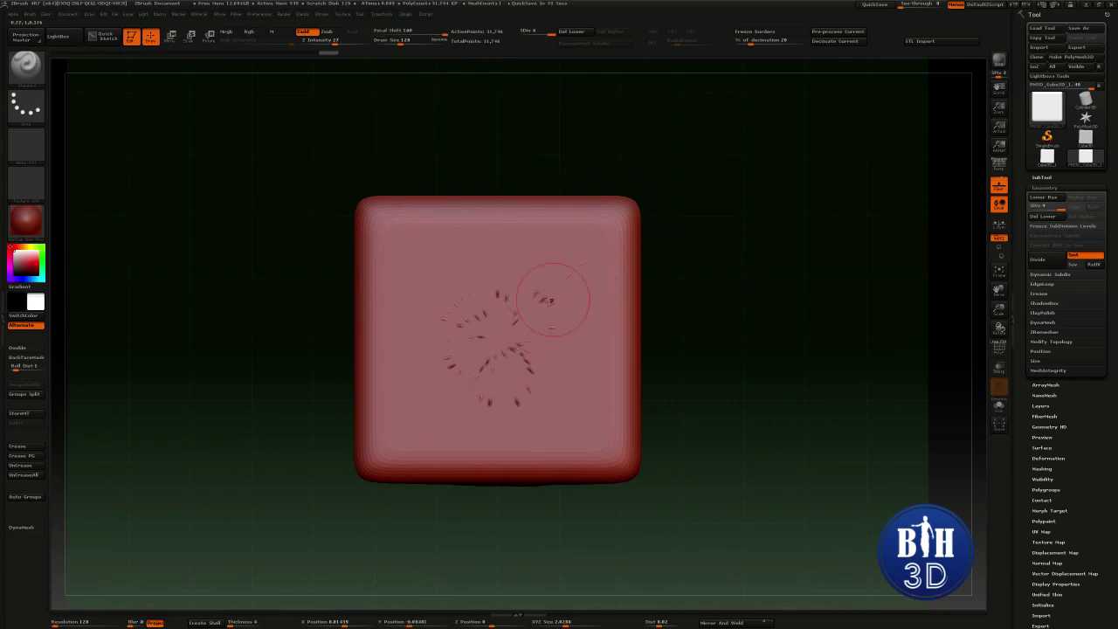
# Reset the Focal Shift to 0, smooth the scattered marks and sculpt a diagonal Standard brush stroke over them
pyautogui.moveTo(445, 34); pyautogui.dragTo(431, 35)
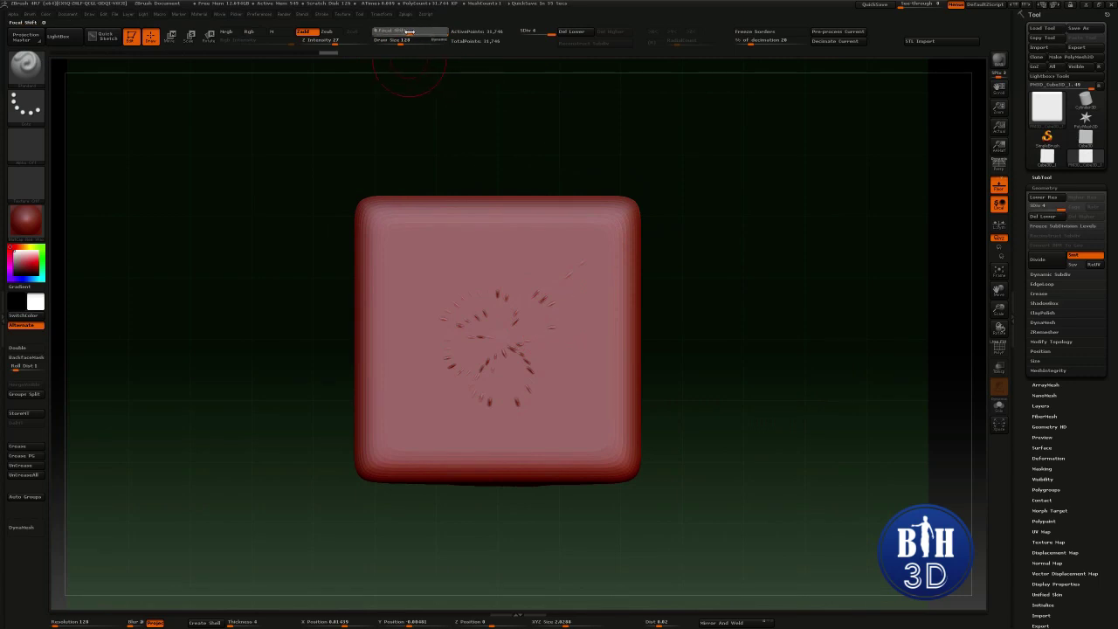
pyautogui.moveTo(480, 312)
pyautogui.keyDown('shift'); pyautogui.mouseDown()
pyautogui.moveTo(515, 349)
pyautogui.moveTo(549, 343)
pyautogui.mouseUp(); pyautogui.keyUp('shift')
pyautogui.moveTo(421, 397); pyautogui.dragTo(577, 263)
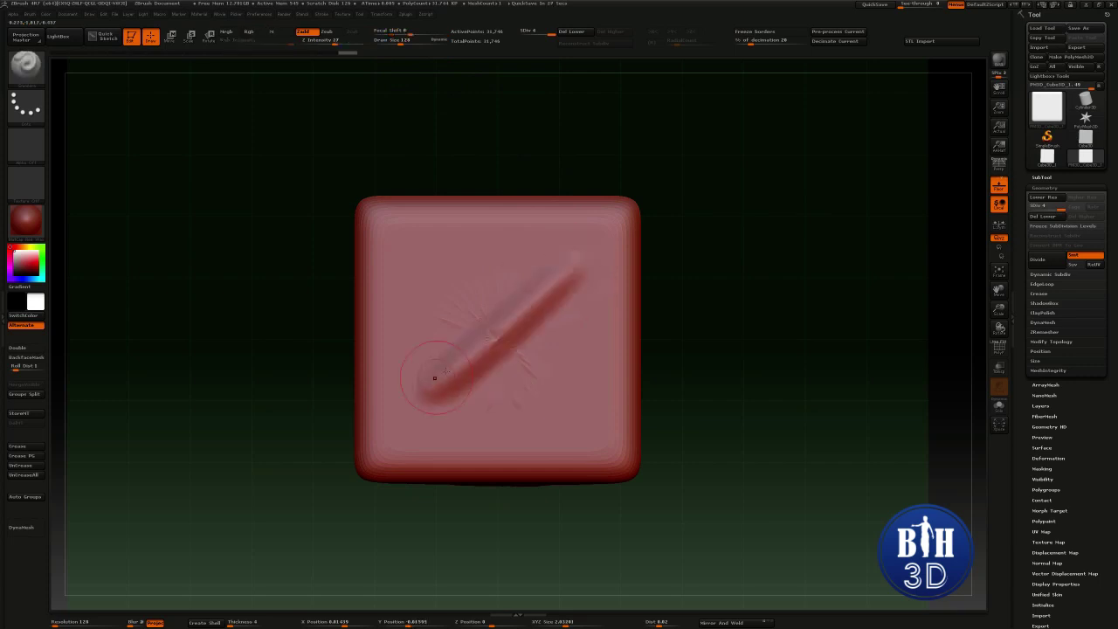
pyautogui.moveTo(421, 397); pyautogui.dragTo(577, 264)
pyautogui.moveTo(740, 268); pyautogui.dragTo(668, 331)
pyautogui.moveTo(541, 260)
pyautogui.mouseDown()
pyautogui.moveTo(411, 297)
pyautogui.moveTo(478, 325)
pyautogui.moveTo(518, 297)
pyautogui.moveTo(506, 345)
pyautogui.moveTo(526, 389)
pyautogui.mouseUp()
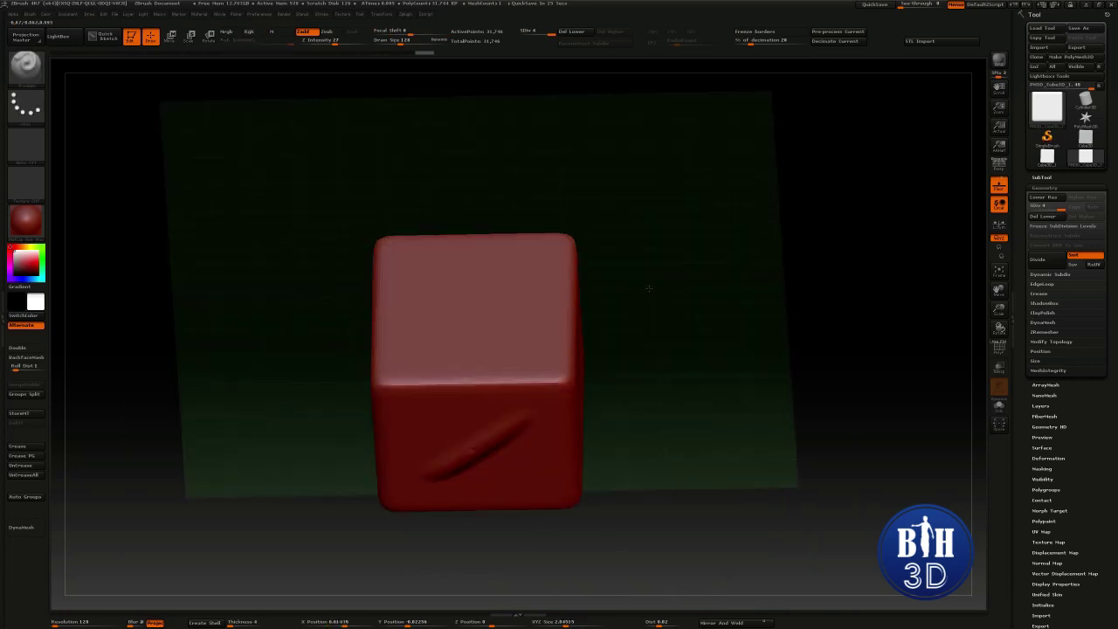
pyautogui.moveTo(673, 262); pyautogui.dragTo(690, 232)
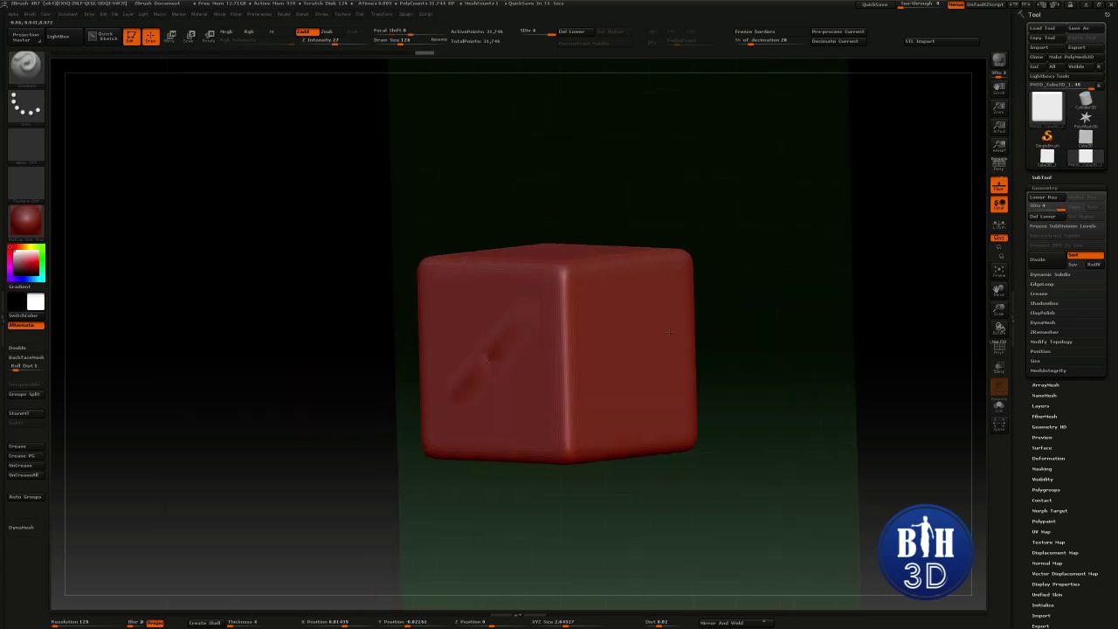
# Subdivide the cube to level 7 and sculpt a long curved stroke across the adjacent side face
pyautogui.moveTo(655, 332)
pyautogui.mouseDown()
pyautogui.moveTo(739, 286)
pyautogui.moveTo(716, 285)
pyautogui.mouseUp()
pyautogui.hotkey('ctrl', 'd')
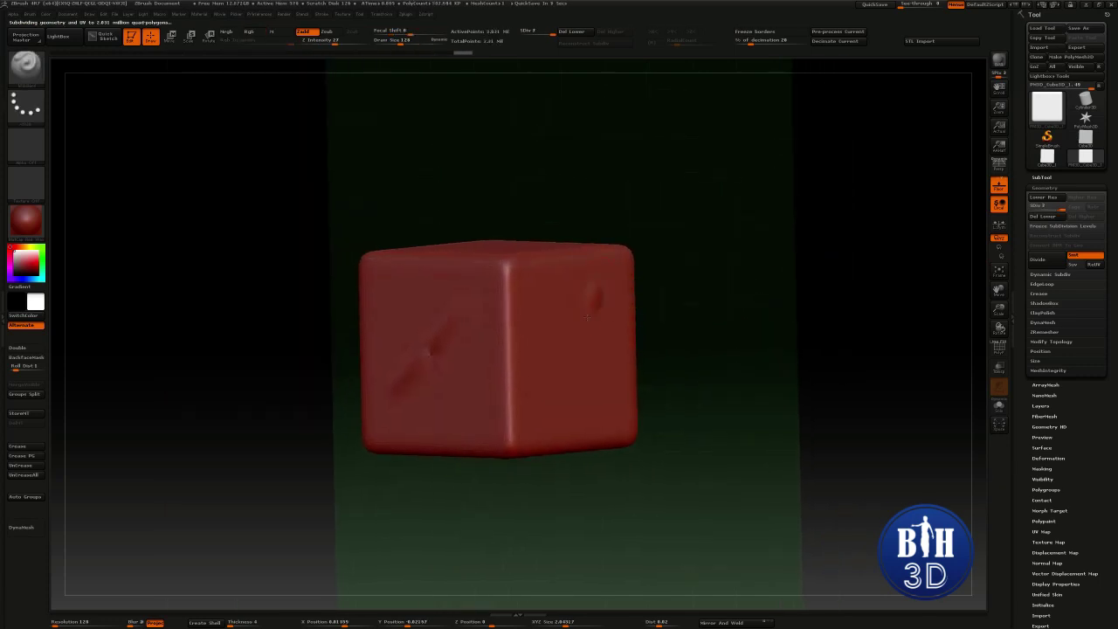
pyautogui.moveTo(600, 288); pyautogui.dragTo(531, 398)
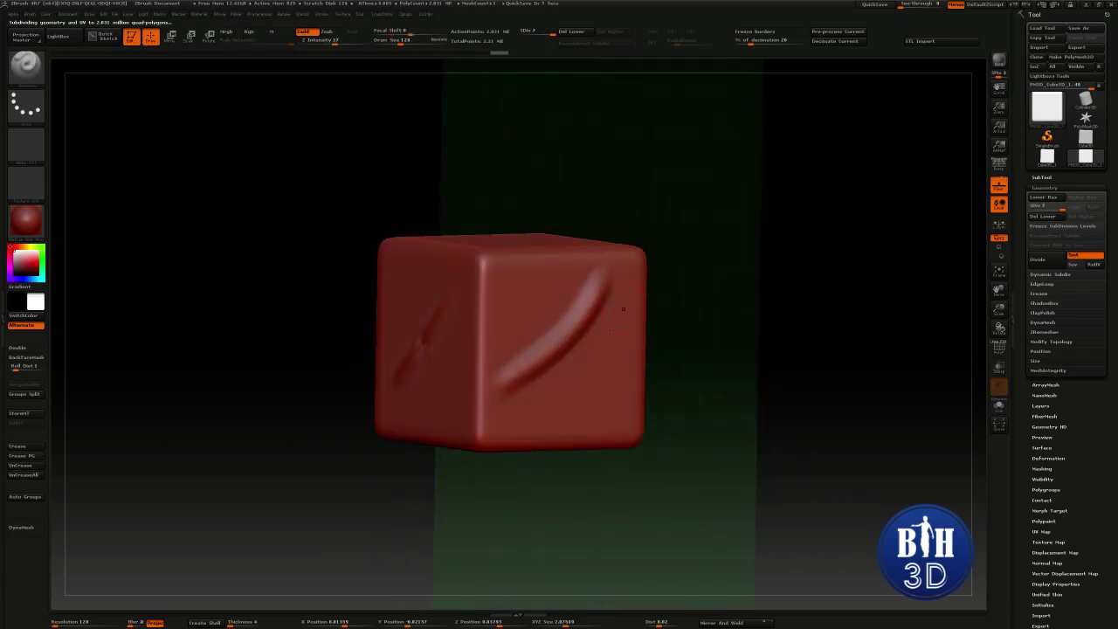
pyautogui.moveTo(654, 270); pyautogui.dragTo(694, 245)
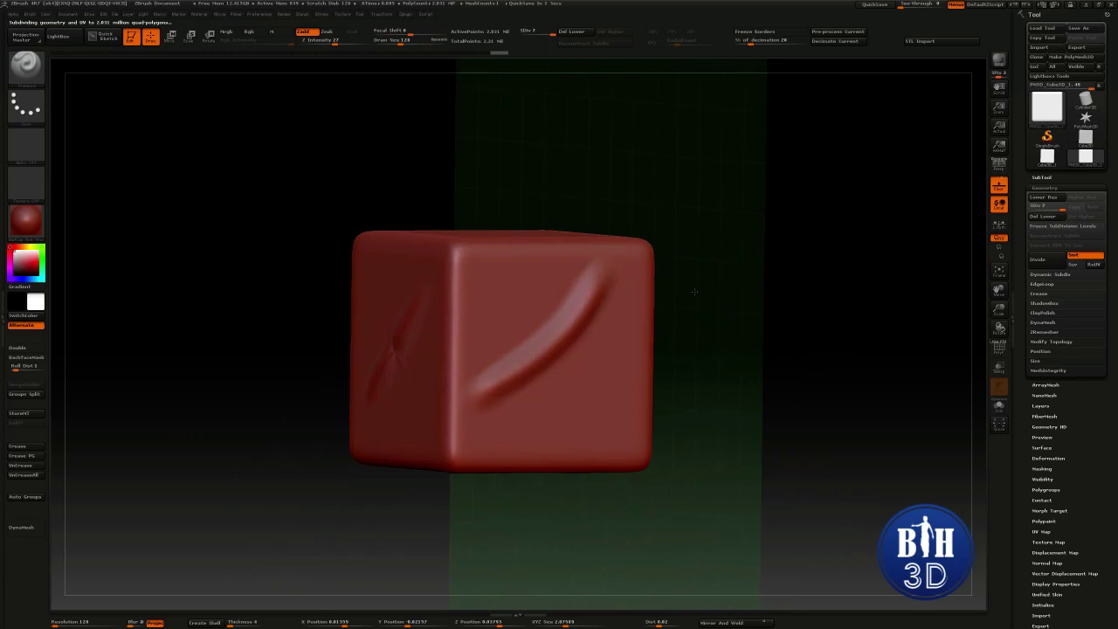
# Smooth the curved stroke on the side face and bring the cube to subdivision level 5
pyautogui.hotkey('ctrl', 's')
pyautogui.hotkey('shift', 'f')
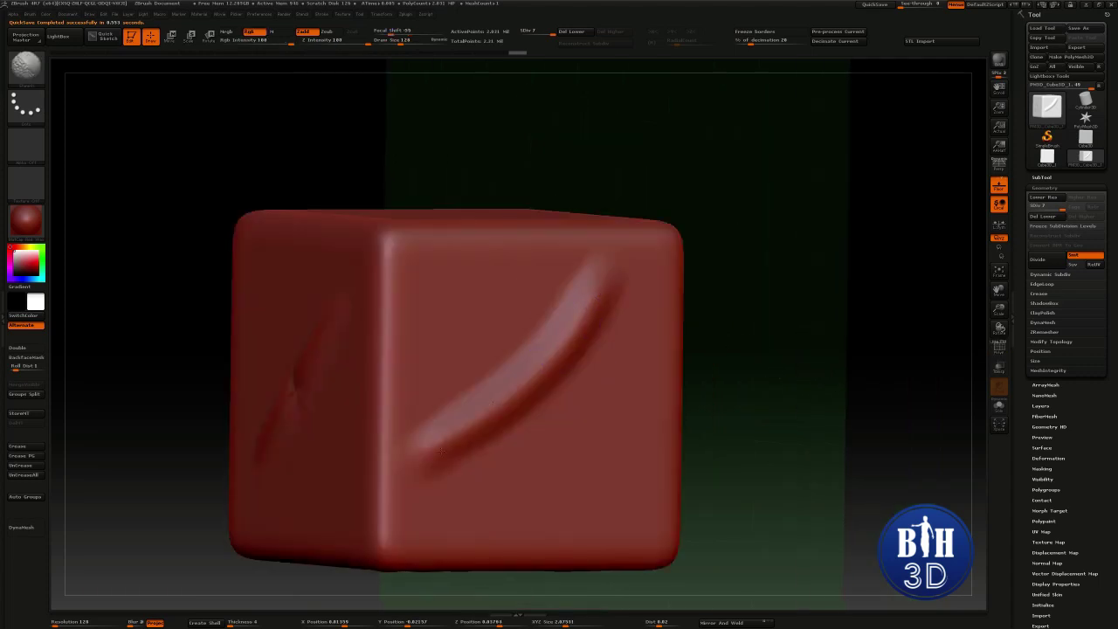
pyautogui.keyDown('shift'); pyautogui.moveTo(757, 352); pyautogui.dragTo(661, 340); pyautogui.keyUp('shift')
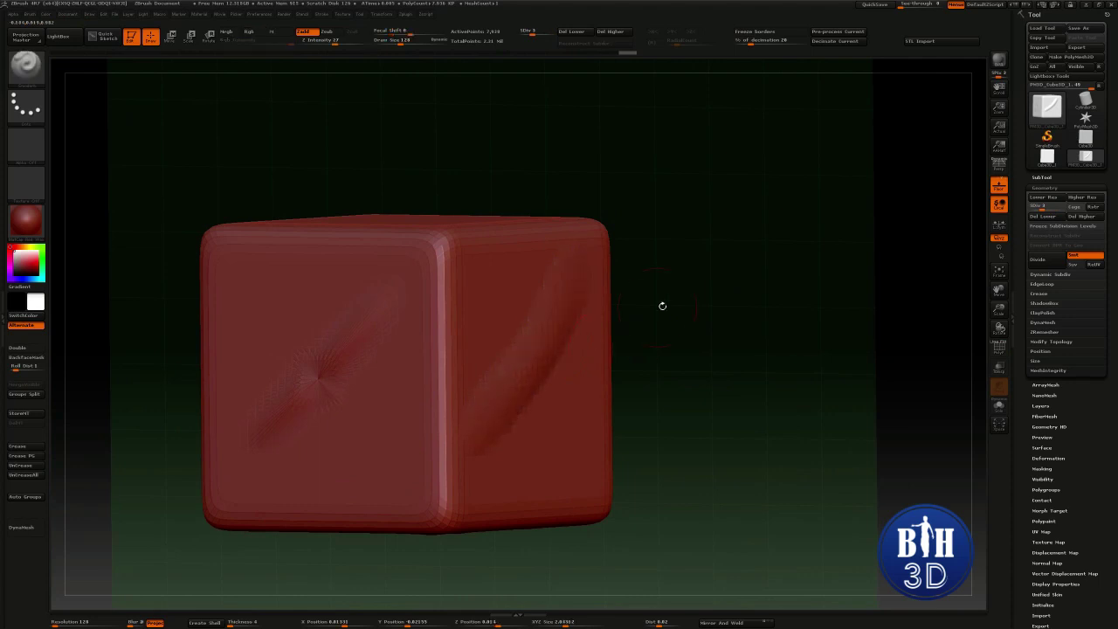
pyautogui.hotkey('ctrl', 'd')
pyautogui.hotkey('ctrl', 'd')
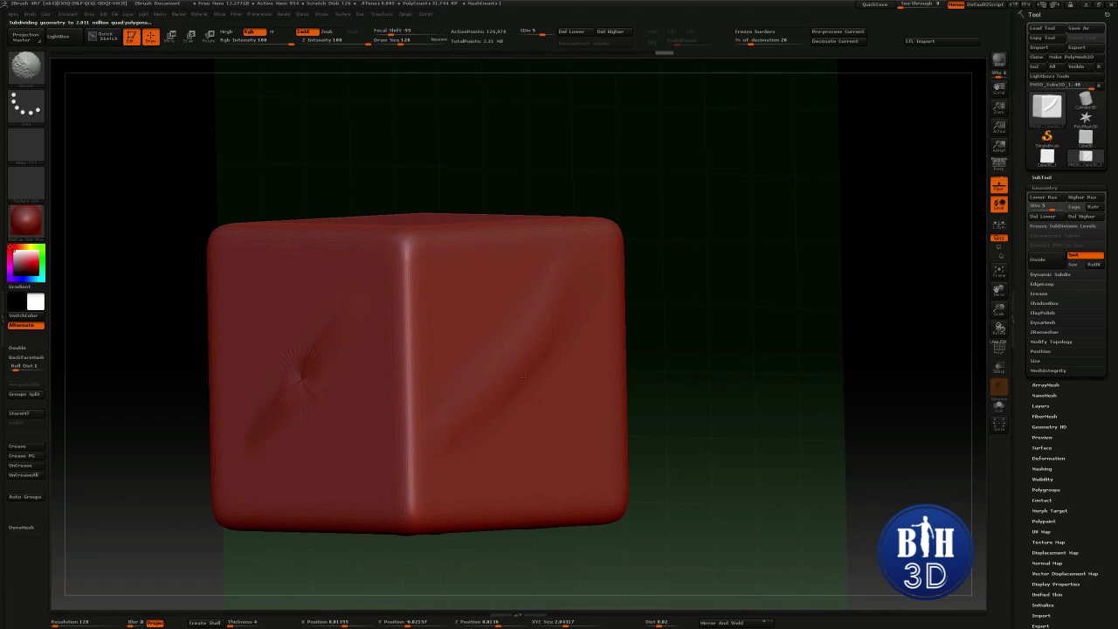
pyautogui.moveTo(704, 324); pyautogui.dragTo(679, 312)
# Choose the Move brush, enlarge its Draw Size to 240 and pull a rounded bulge out of the side face
pyautogui.press('b')
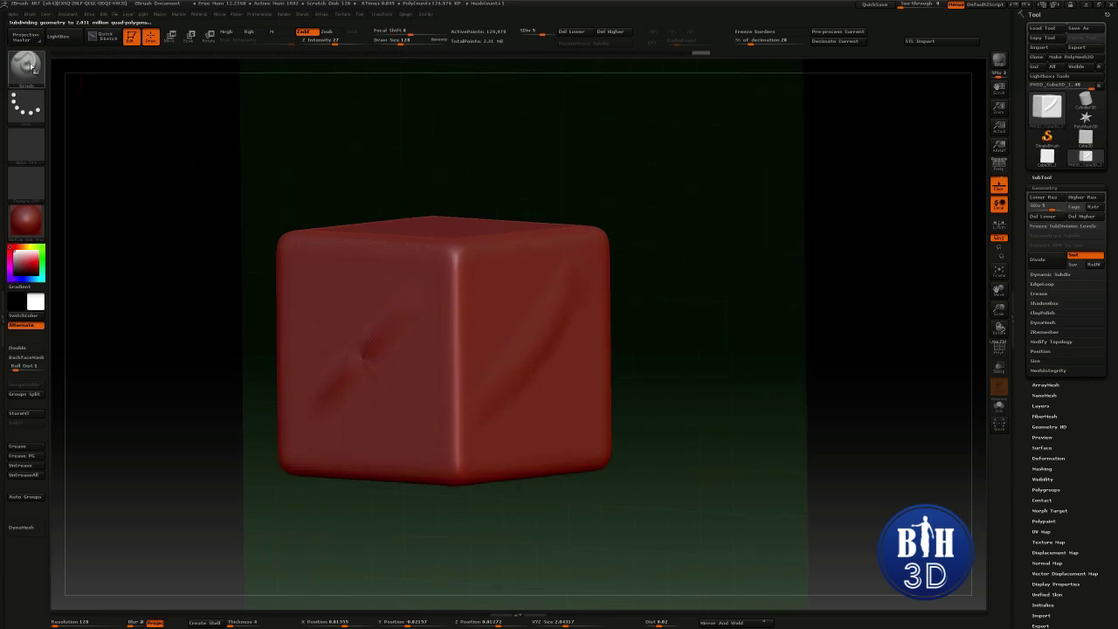
pyautogui.press('b')
pyautogui.click(576, 210)
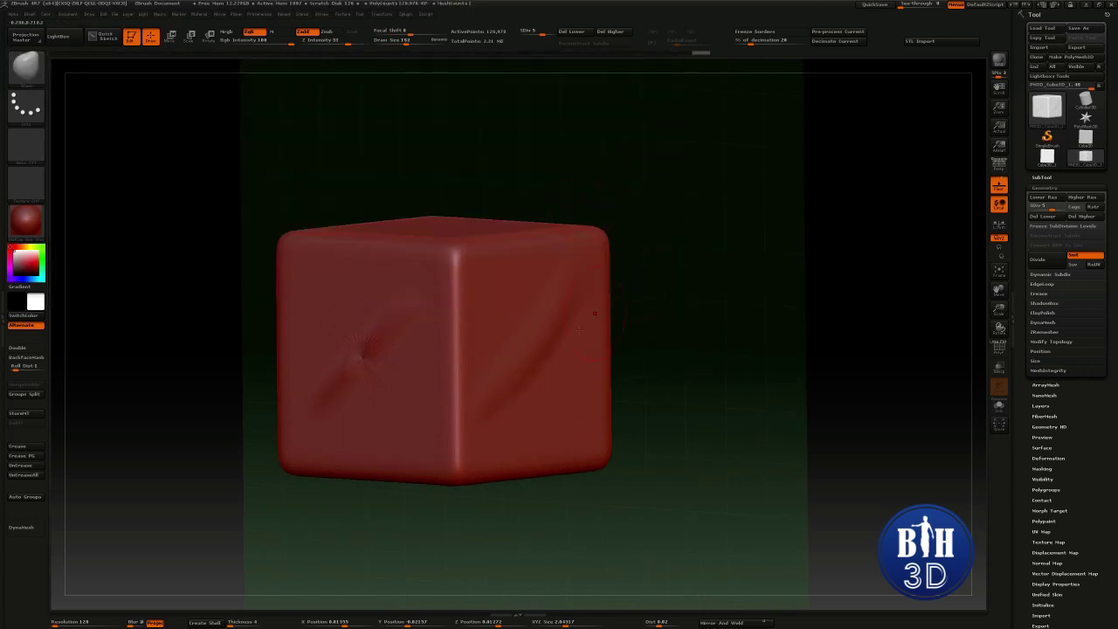
pyautogui.moveTo(627, 335); pyautogui.dragTo(606, 317)
pyautogui.moveTo(548, 413)
pyautogui.mouseDown()
pyautogui.moveTo(699, 380)
pyautogui.moveTo(664, 349)
pyautogui.mouseUp()
pyautogui.hotkey('ctrl', 'z')
pyautogui.moveTo(580, 366); pyautogui.dragTo(603, 365)
pyautogui.moveTo(679, 337)
pyautogui.keyDown('alt'); pyautogui.mouseDown()
pyautogui.moveTo(679, 324)
pyautogui.moveTo(682, 407)
pyautogui.mouseUp(); pyautogui.keyUp('alt')
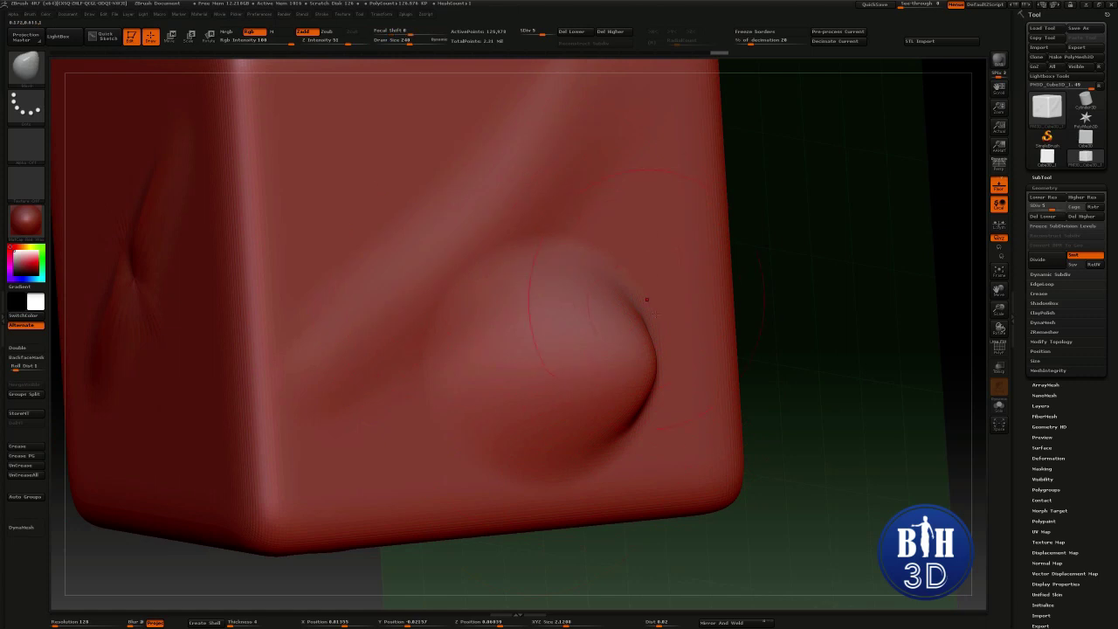
pyautogui.keyDown('alt'); pyautogui.moveTo(823, 379); pyautogui.dragTo(751, 308); pyautogui.keyUp('alt')
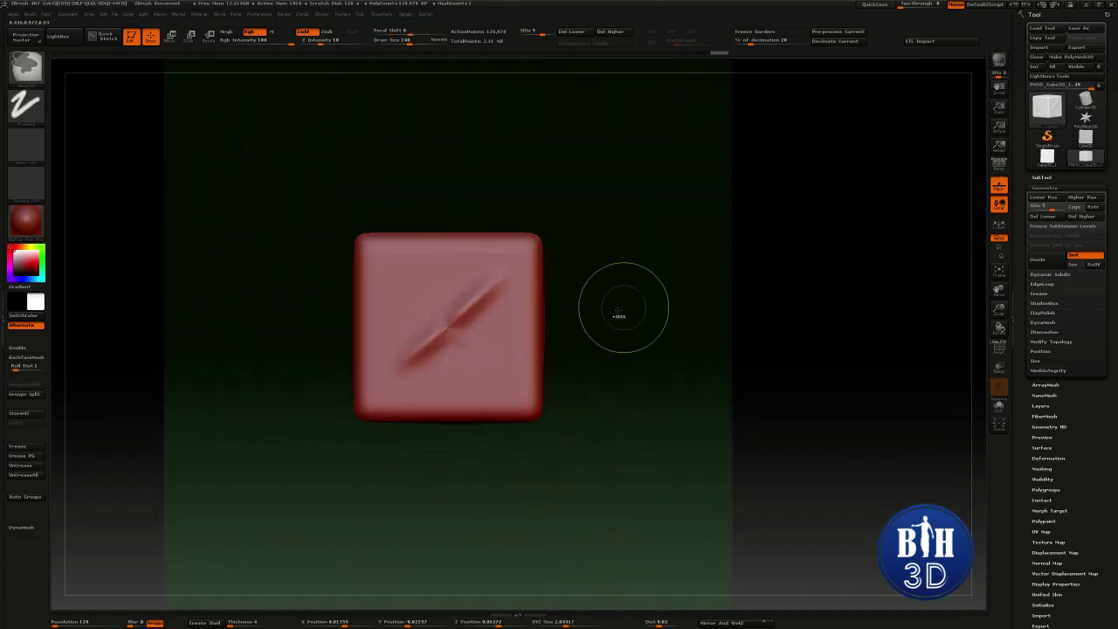
# Lower the cube from subdivision level 5 to level 1
pyautogui.moveTo(632, 341); pyautogui.dragTo(626, 344)
pyautogui.hotkey('shift', 'd')
pyautogui.hotkey('shift', 'd')
pyautogui.hotkey('shift', 'd')
pyautogui.hotkey('shift', 'd')
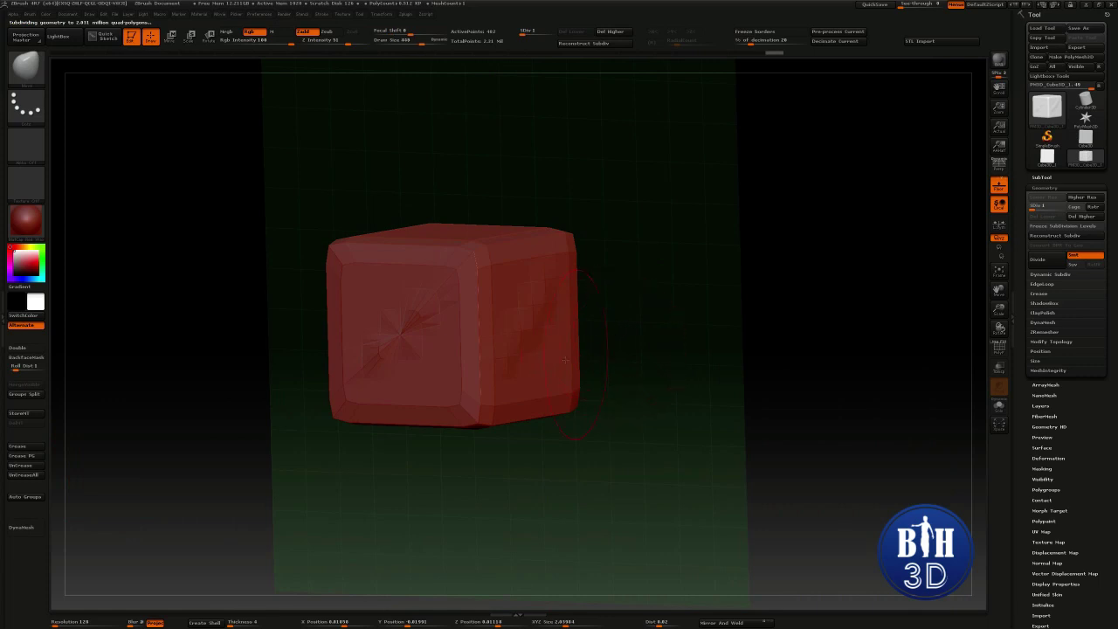
# Show the polygon wireframe, pull the low-resolution cube's corners outward with the Move brush and try smoothing them
pyautogui.moveTo(524, 397)
pyautogui.mouseDown()
pyautogui.moveTo(594, 395)
pyautogui.moveTo(617, 315)
pyautogui.moveTo(529, 324)
pyautogui.moveTo(569, 332)
pyautogui.moveTo(631, 286)
pyautogui.moveTo(694, 307)
pyautogui.moveTo(585, 322)
pyautogui.moveTo(603, 292)
pyautogui.moveTo(542, 279)
pyautogui.mouseUp()
pyautogui.hotkey('shift', 'f')
pyautogui.moveTo(471, 304); pyautogui.dragTo(458, 271)
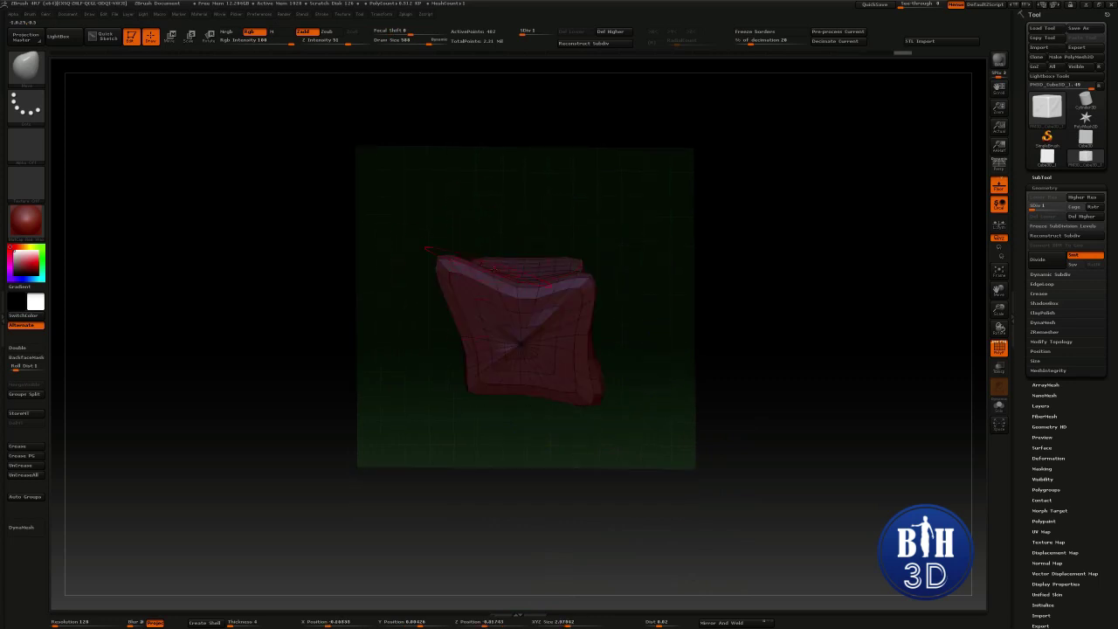
pyautogui.moveTo(529, 220); pyautogui.dragTo(494, 260)
pyautogui.moveTo(380, 276); pyautogui.dragTo(416, 268)
pyautogui.moveTo(555, 254)
pyautogui.keyDown('shift'); pyautogui.mouseDown()
pyautogui.moveTo(580, 297)
pyautogui.moveTo(547, 305)
pyautogui.mouseUp(); pyautogui.keyUp('shift')
# Undo the corner deformations, roll the undo history back to the original sharp-edged cube and view it close up
pyautogui.hotkey('ctrl', 'z')
pyautogui.hotkey('ctrl', 'z')
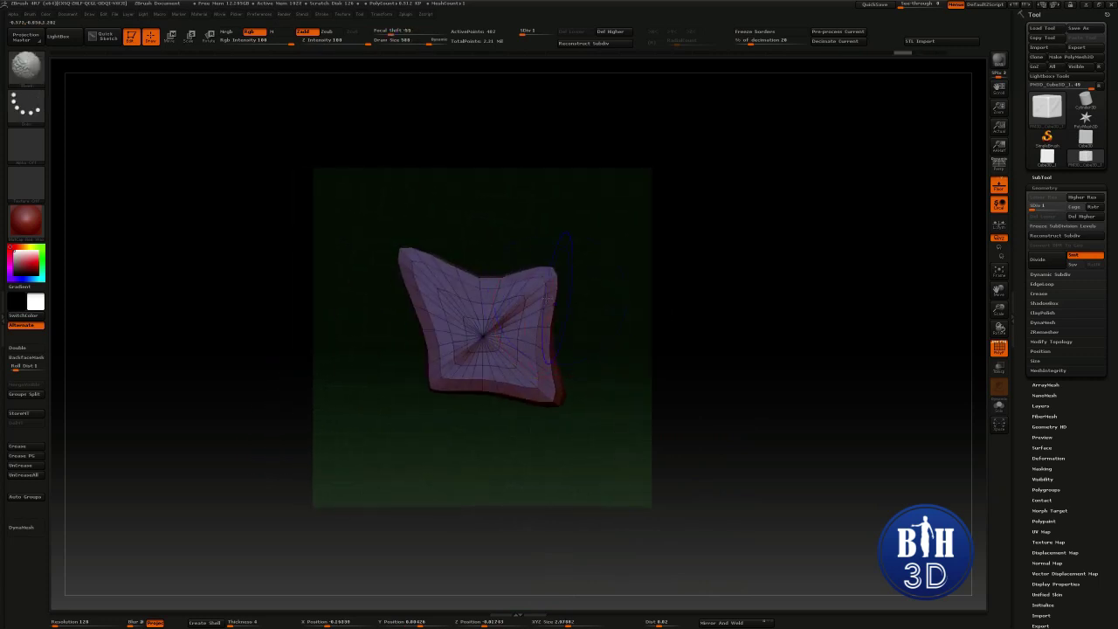
pyautogui.hotkey('ctrl', 'z')
pyautogui.hotkey('ctrl', 'z')
pyautogui.hotkey('ctrl', 'z')
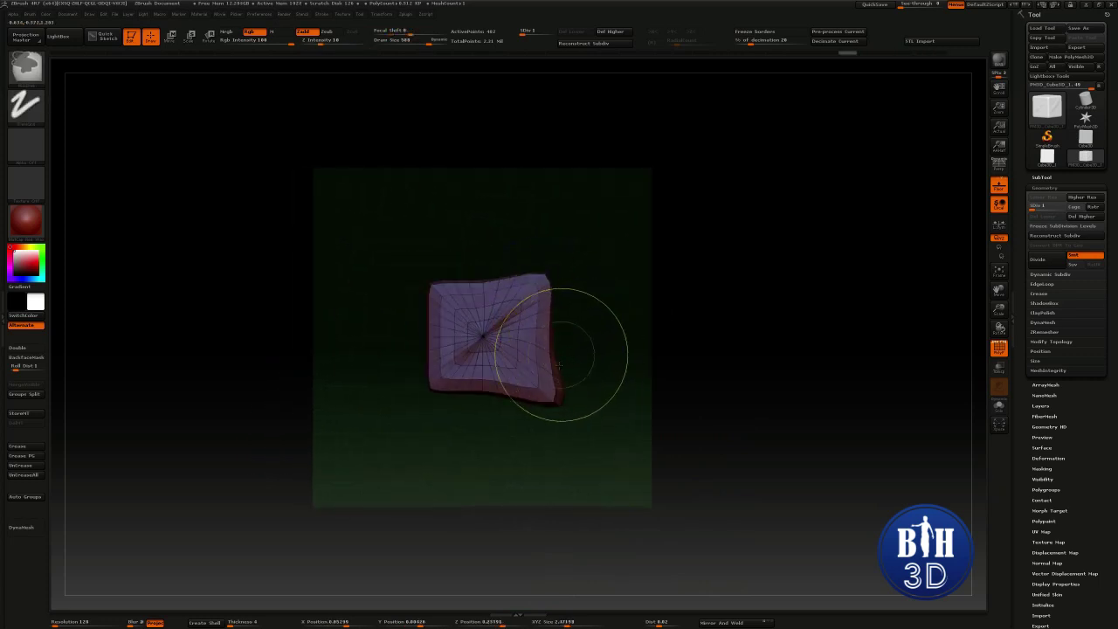
pyautogui.moveTo(824, 53); pyautogui.dragTo(297, 71)
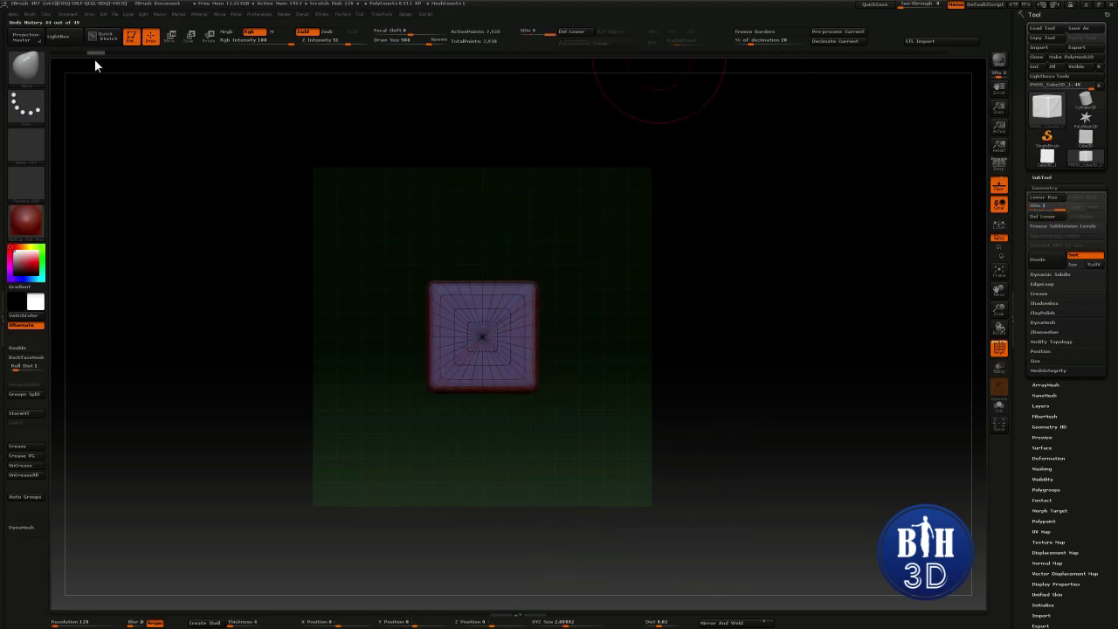
pyautogui.moveTo(96, 59); pyautogui.dragTo(61, 58)
pyautogui.moveTo(586, 282); pyautogui.dragTo(524, 305)
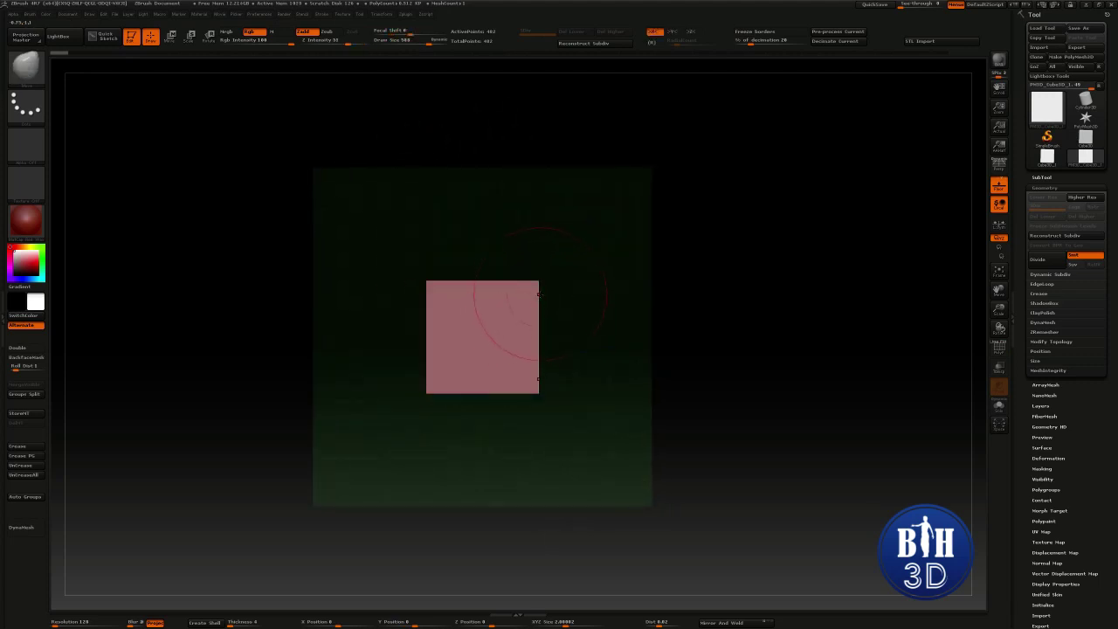
pyautogui.moveTo(592, 329)
pyautogui.mouseDown()
pyautogui.moveTo(615, 262)
pyautogui.moveTo(595, 190)
pyautogui.moveTo(600, 275)
pyautogui.moveTo(532, 225)
pyautogui.moveTo(609, 244)
pyautogui.moveTo(599, 217)
pyautogui.moveTo(619, 187)
pyautogui.moveTo(559, 253)
pyautogui.moveTo(438, 330)
pyautogui.mouseUp()
pyautogui.moveTo(673, 147); pyautogui.dragTo(622, 178)
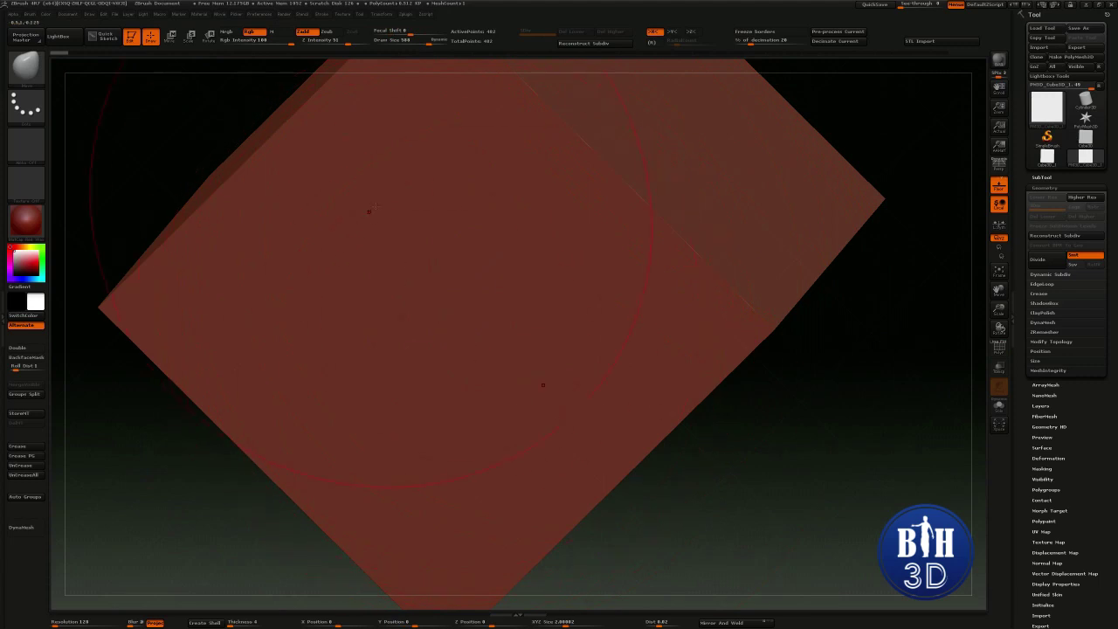
# Frame the cube from the front and activate symmetry across the X axis
pyautogui.keyDown('ctrl'); pyautogui.moveTo(592, 305); pyautogui.dragTo(641, 201, button='right'); pyautogui.keyUp('ctrl')
pyautogui.keyDown('alt'); pyautogui.moveTo(677, 159); pyautogui.dragTo(591, 286, button='right'); pyautogui.keyUp('alt')
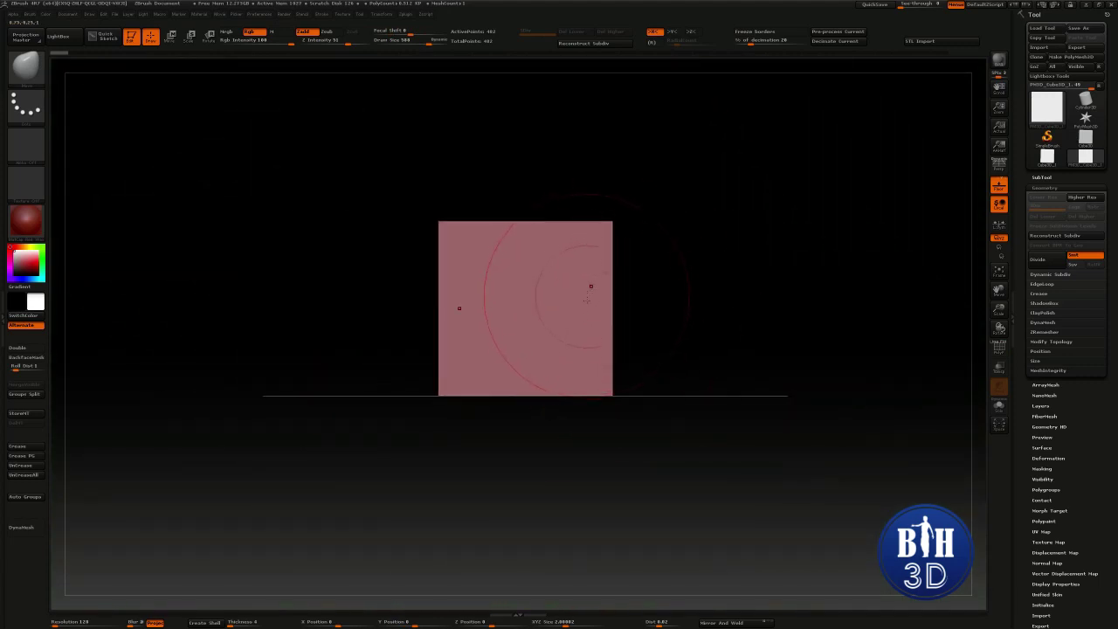
pyautogui.press('x')
pyautogui.click(382, 14)
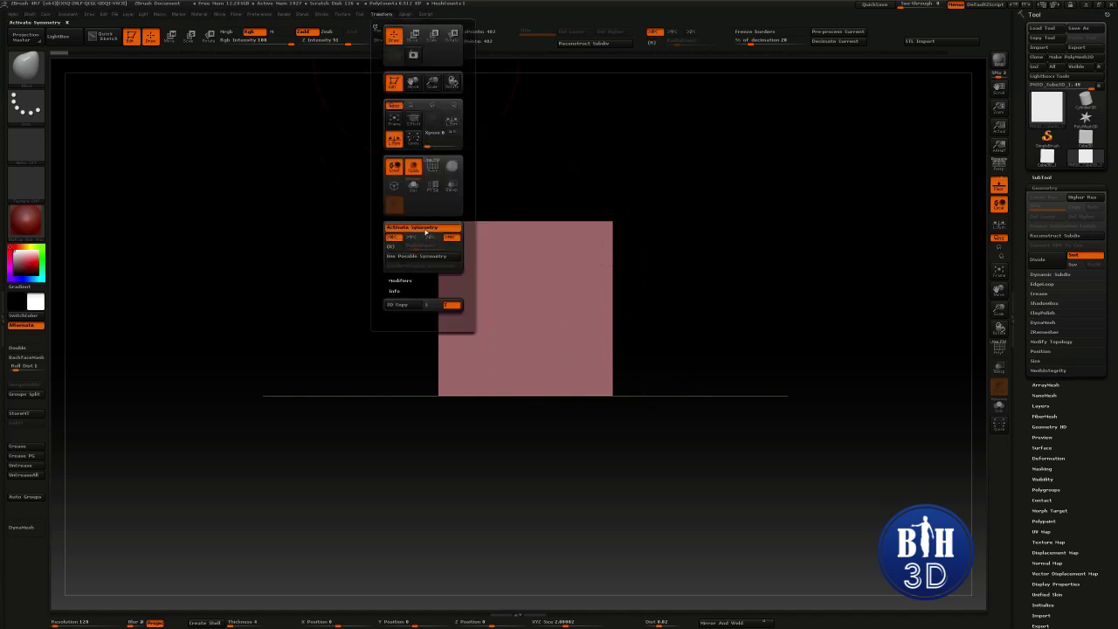
# Smooth the sharp edges on all sides of the cube into an evenly rounded block
pyautogui.keyDown('shift'); pyautogui.moveTo(657, 295); pyautogui.dragTo(646, 290, button='right'); pyautogui.keyUp('shift')
pyautogui.moveTo(600, 261)
pyautogui.keyDown('shift'); pyautogui.mouseDown()
pyautogui.moveTo(610, 243)
pyautogui.moveTo(600, 365)
pyautogui.moveTo(549, 389)
pyautogui.mouseUp(); pyautogui.keyUp('shift')
pyautogui.click(611, 261)
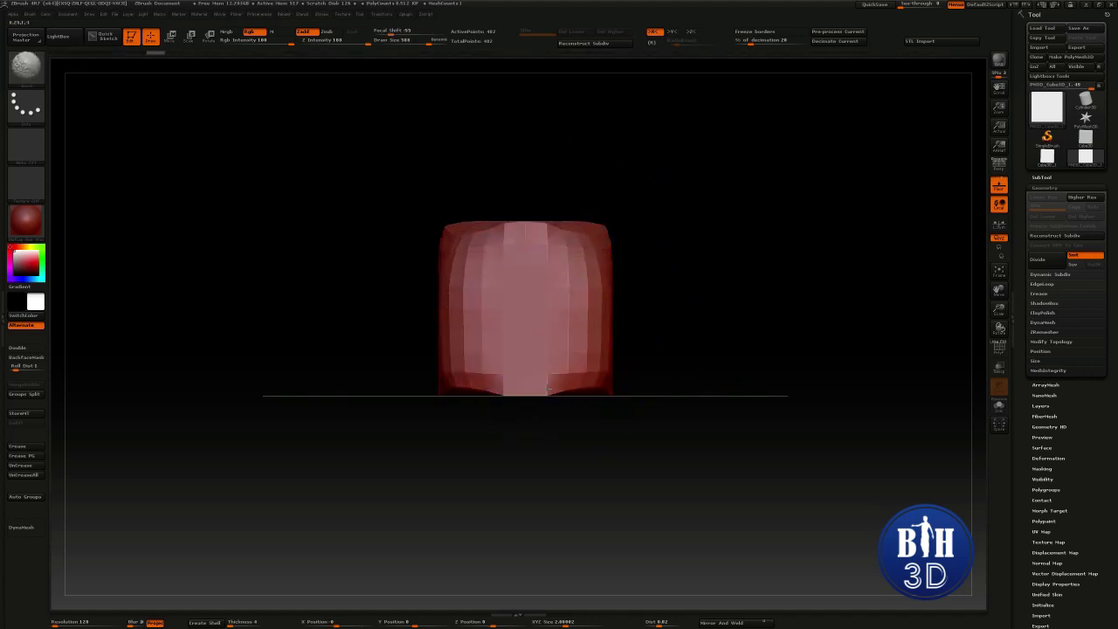
pyautogui.moveTo(620, 382)
pyautogui.mouseDown()
pyautogui.moveTo(494, 232)
pyautogui.moveTo(501, 246)
pyautogui.mouseUp()
pyautogui.moveTo(661, 240)
pyautogui.keyDown('shift'); pyautogui.mouseDown()
pyautogui.moveTo(567, 382)
pyautogui.moveTo(617, 414)
pyautogui.moveTo(634, 402)
pyautogui.mouseUp(); pyautogui.keyUp('shift')
pyautogui.keyDown('shift'); pyautogui.moveTo(751, 367); pyautogui.dragTo(839, 350); pyautogui.keyUp('shift')
pyautogui.keyDown('shift'); pyautogui.moveTo(679, 367); pyautogui.dragTo(701, 390); pyautogui.keyUp('shift')
# Stretch the rounded block downward with the Move brush into a tall head shape with a tapered chin
pyautogui.moveTo(754, 352)
pyautogui.mouseDown()
pyautogui.moveTo(671, 318)
pyautogui.moveTo(819, 317)
pyautogui.moveTo(791, 352)
pyautogui.moveTo(788, 283)
pyautogui.moveTo(784, 367)
pyautogui.moveTo(772, 324)
pyautogui.moveTo(684, 331)
pyautogui.mouseUp()
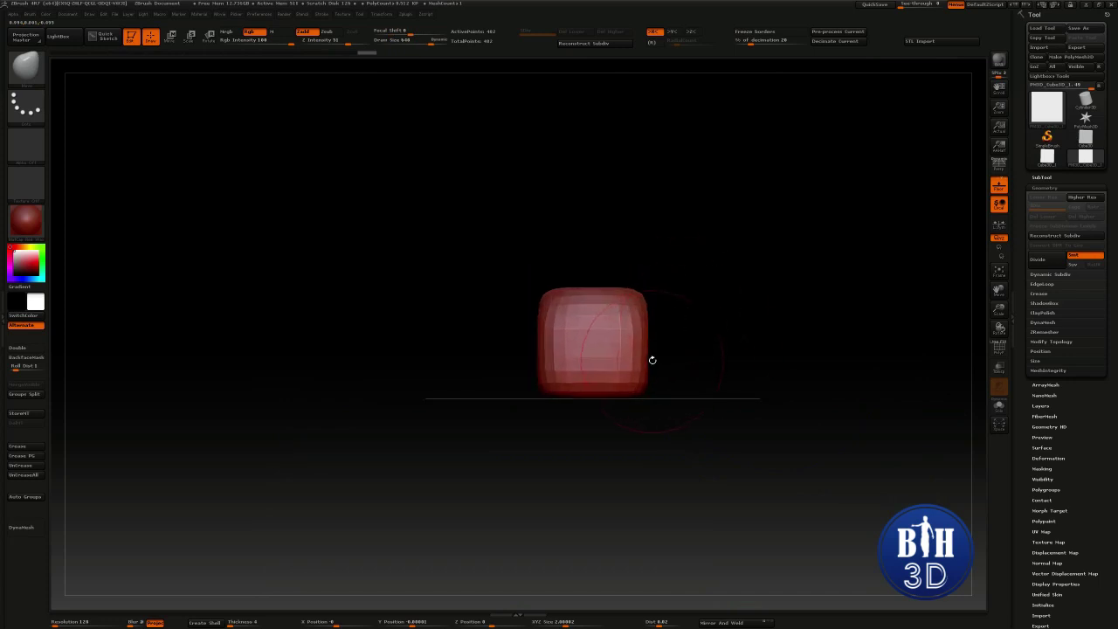
pyautogui.moveTo(694, 370); pyautogui.dragTo(686, 342)
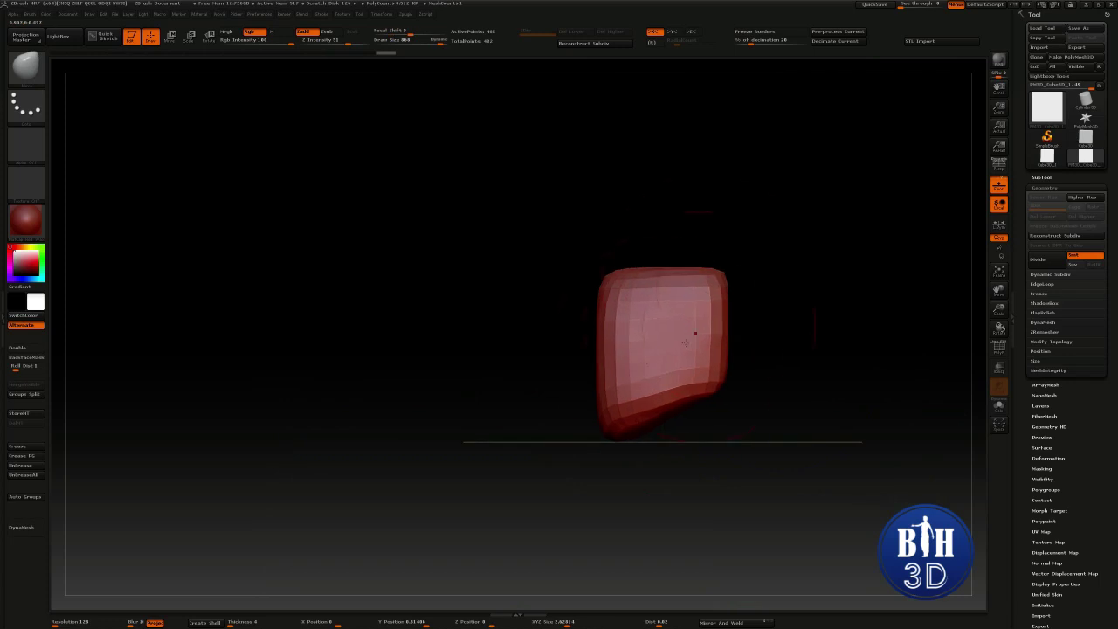
pyautogui.moveTo(594, 355); pyautogui.dragTo(625, 362)
pyautogui.moveTo(688, 402)
pyautogui.mouseDown()
pyautogui.moveTo(717, 349)
pyautogui.moveTo(811, 320)
pyautogui.moveTo(703, 284)
pyautogui.moveTo(707, 302)
pyautogui.moveTo(757, 324)
pyautogui.mouseUp()
pyautogui.moveTo(681, 452); pyautogui.dragTo(648, 461)
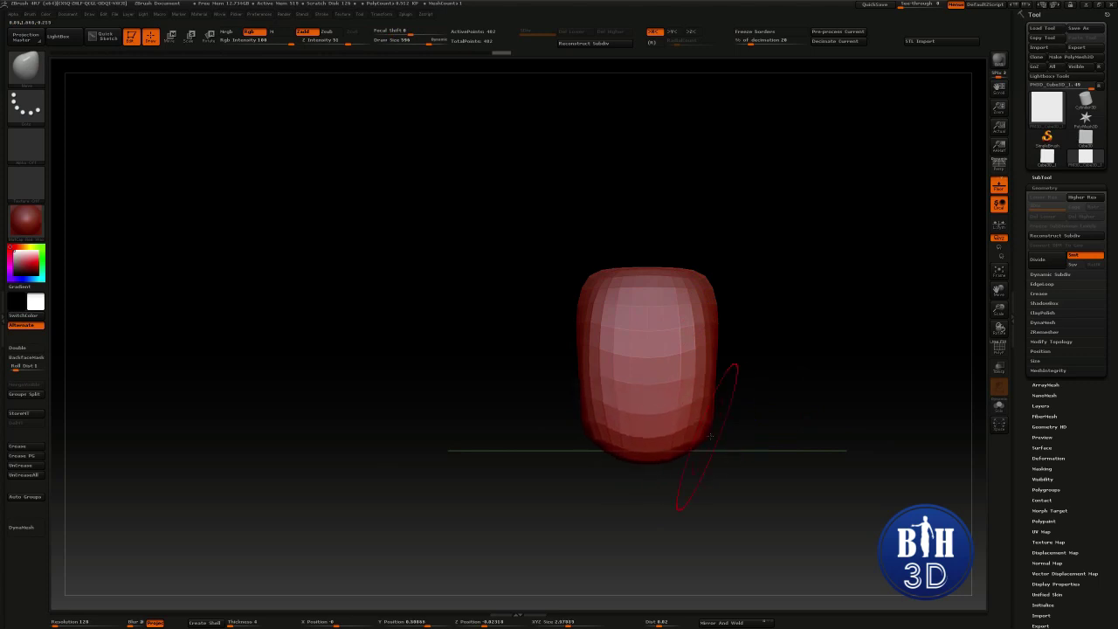
pyautogui.keyDown('alt'); pyautogui.moveTo(743, 422); pyautogui.dragTo(776, 430); pyautogui.keyUp('alt')
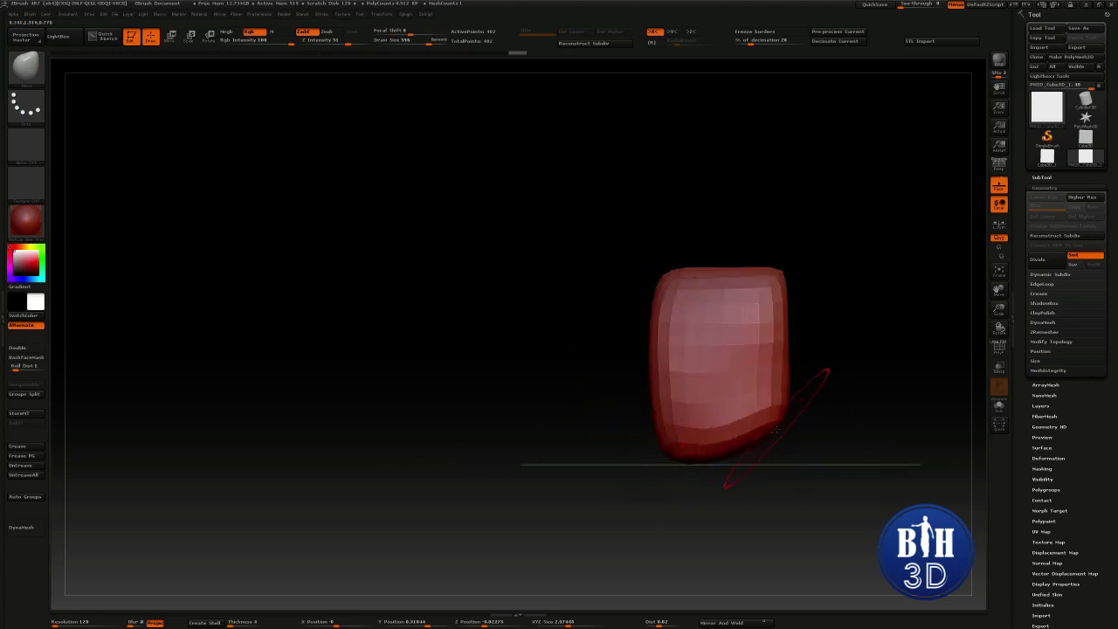
pyautogui.moveTo(616, 358); pyautogui.dragTo(664, 384)
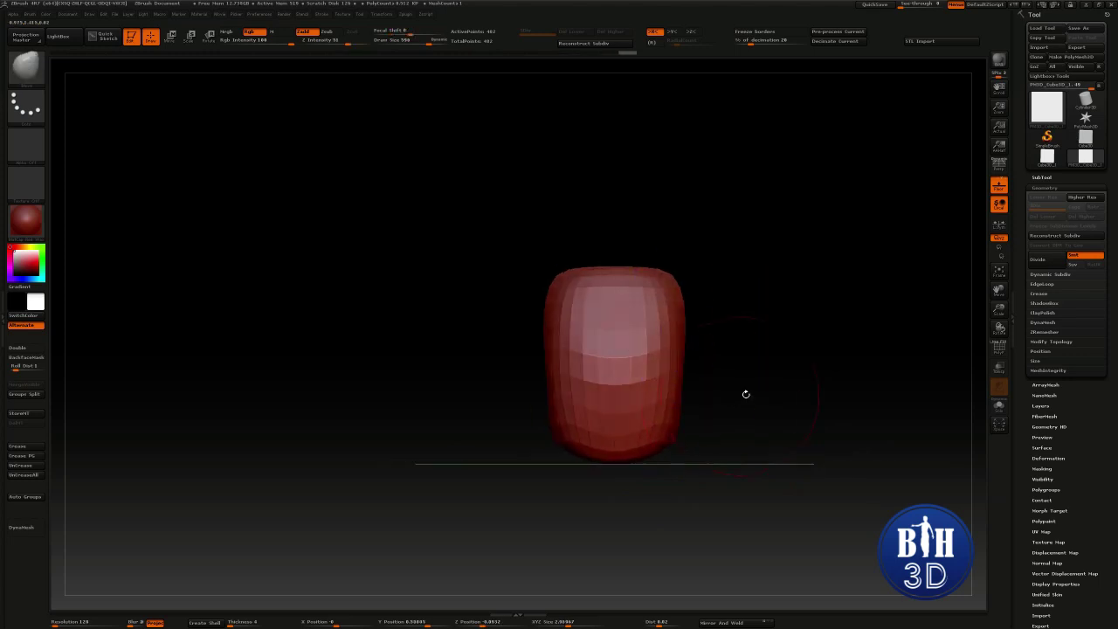
# Choose the ClayBuildup brush and divide the head mesh to subdivision level 2
pyautogui.moveTo(731, 397); pyautogui.dragTo(735, 392)
pyautogui.press('b')
pyautogui.press('c')
pyautogui.press('b')
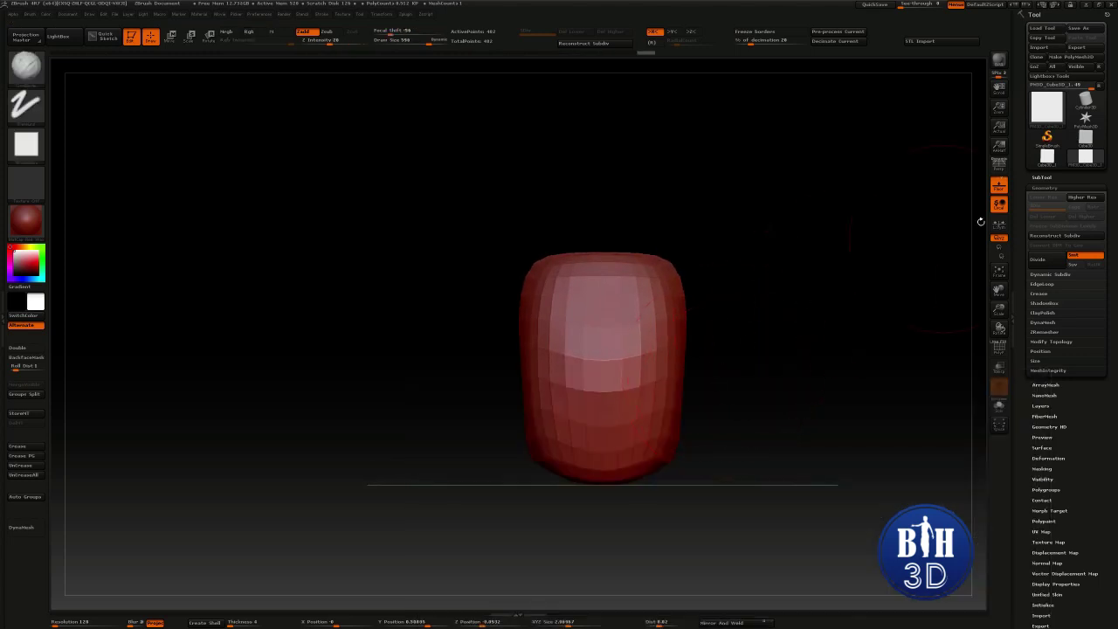
pyautogui.click(1048, 258)
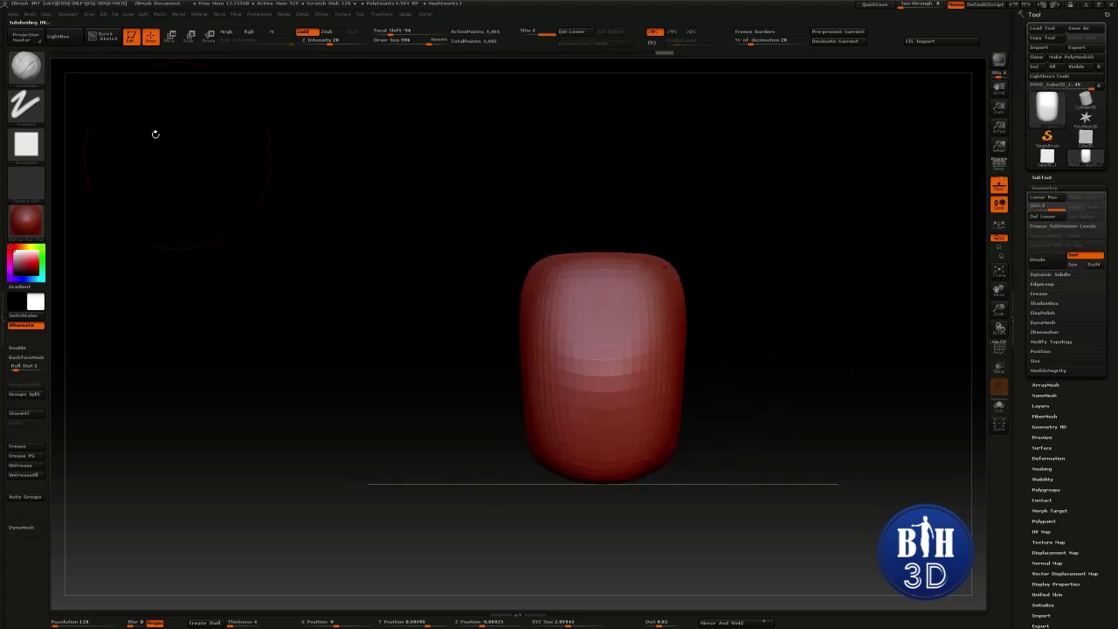
pyautogui.click(569, 32)
# Carve the eye sockets and the hollows beside the nose with ClayBuildup, and smooth the strokes
pyautogui.moveTo(631, 356)
pyautogui.mouseDown()
pyautogui.moveTo(627, 414)
pyautogui.moveTo(655, 331)
pyautogui.moveTo(641, 416)
pyautogui.moveTo(629, 369)
pyautogui.moveTo(634, 395)
pyautogui.mouseUp()
pyautogui.keyDown('shift'); pyautogui.moveTo(646, 354); pyautogui.dragTo(643, 406); pyautogui.keyUp('shift')
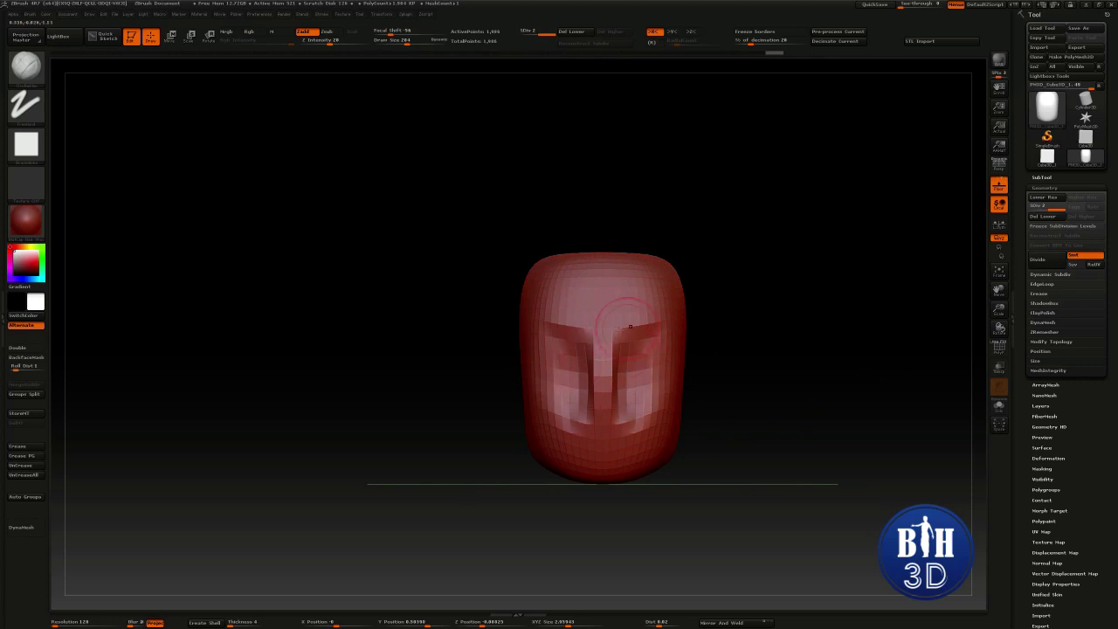
pyautogui.moveTo(596, 360)
pyautogui.mouseDown()
pyautogui.moveTo(618, 426)
pyautogui.moveTo(653, 379)
pyautogui.moveTo(644, 391)
pyautogui.mouseUp()
pyautogui.moveTo(769, 390)
pyautogui.mouseDown()
pyautogui.moveTo(668, 384)
pyautogui.moveTo(756, 385)
pyautogui.mouseUp()
pyautogui.moveTo(645, 339)
pyautogui.keyDown('shift'); pyautogui.mouseDown()
pyautogui.moveTo(635, 417)
pyautogui.moveTo(651, 435)
pyautogui.mouseUp(); pyautogui.keyUp('shift')
pyautogui.moveTo(743, 408)
pyautogui.keyDown('alt'); pyautogui.mouseDown()
pyautogui.moveTo(736, 387)
pyautogui.moveTo(719, 392)
pyautogui.mouseUp(); pyautogui.keyUp('alt')
# Round out the cranium and narrow the jaw from side and front with a large Move brush
pyautogui.press('b')
pyautogui.press('m')
pyautogui.press('v')
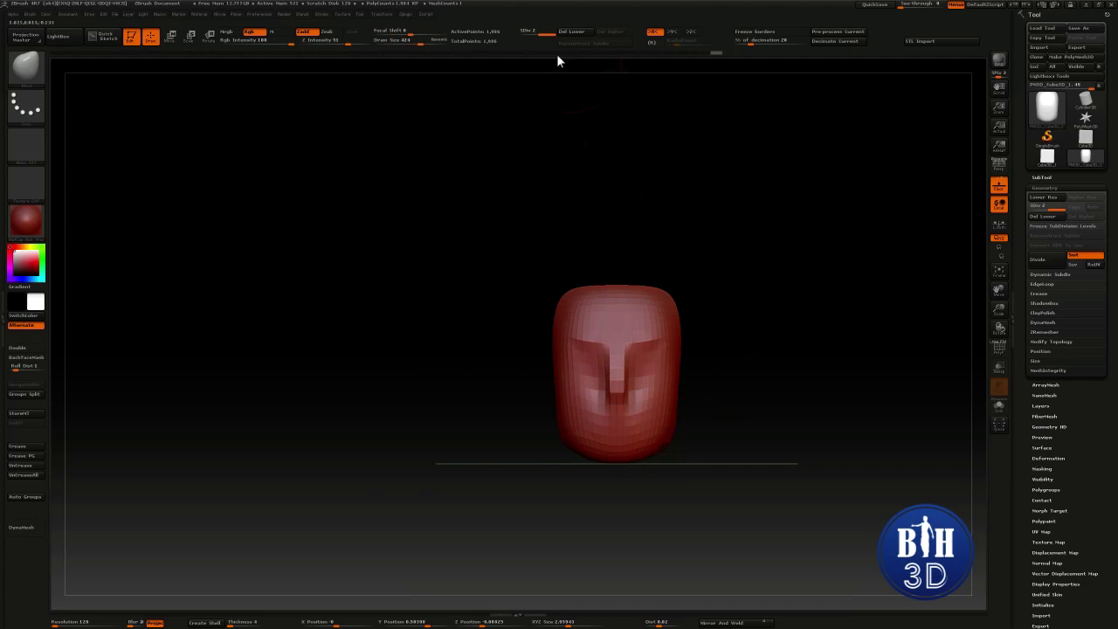
pyautogui.moveTo(428, 42); pyautogui.dragTo(432, 42)
pyautogui.moveTo(638, 257); pyautogui.dragTo(718, 435)
pyautogui.moveTo(803, 364); pyautogui.dragTo(751, 325)
pyautogui.moveTo(657, 261); pyautogui.dragTo(700, 261)
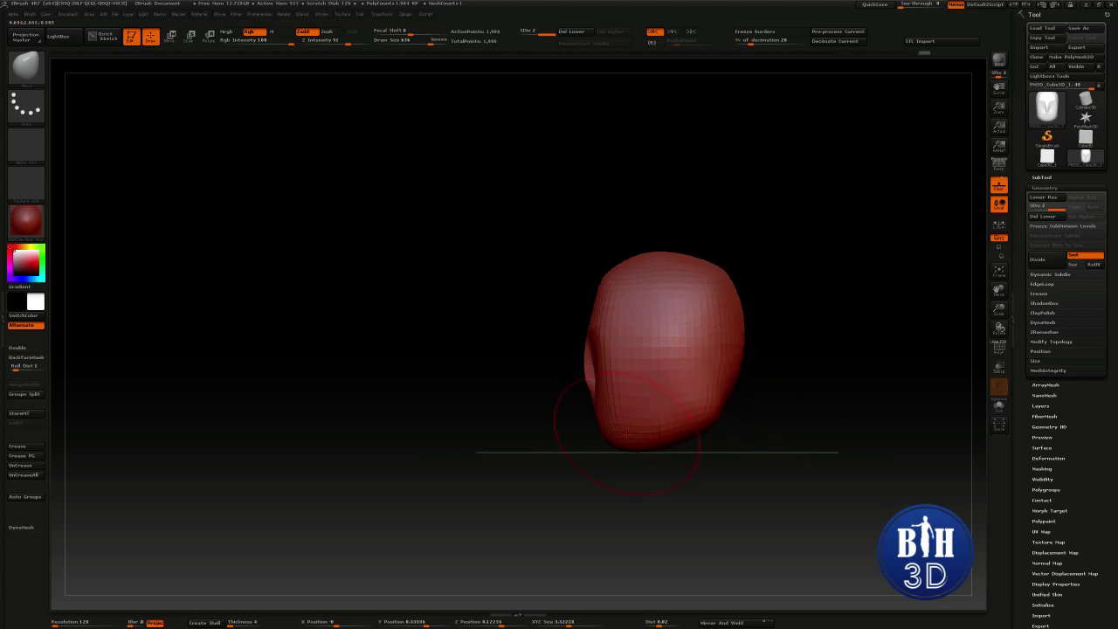
pyautogui.moveTo(591, 455); pyautogui.dragTo(836, 409)
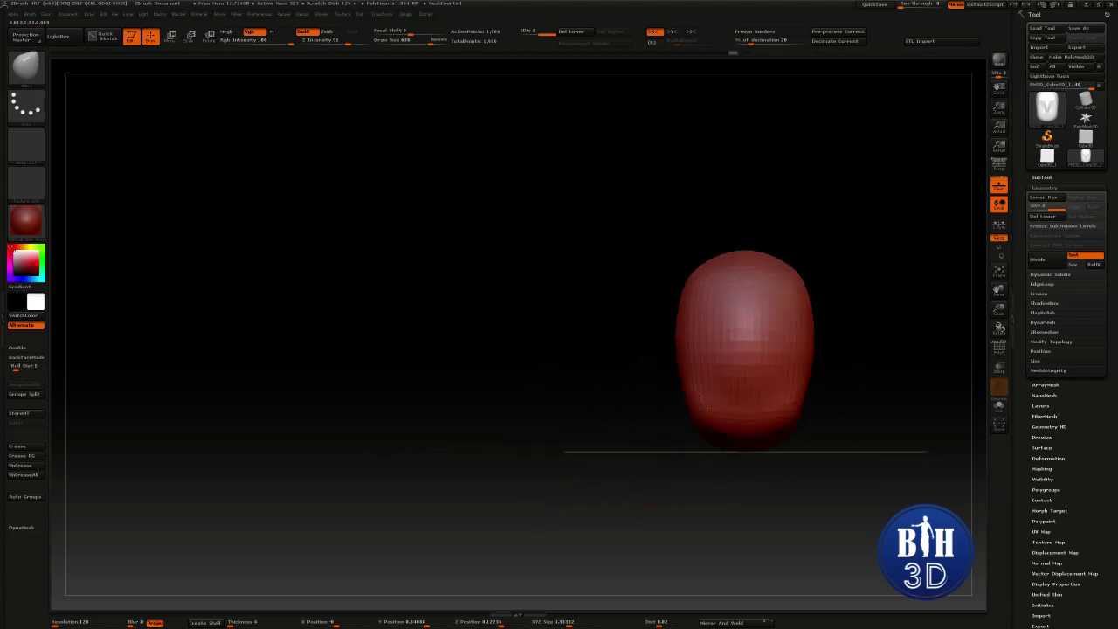
pyautogui.moveTo(706, 431)
pyautogui.mouseDown()
pyautogui.moveTo(735, 363)
pyautogui.moveTo(666, 402)
pyautogui.moveTo(699, 400)
pyautogui.moveTo(704, 411)
pyautogui.moveTo(706, 400)
pyautogui.mouseUp()
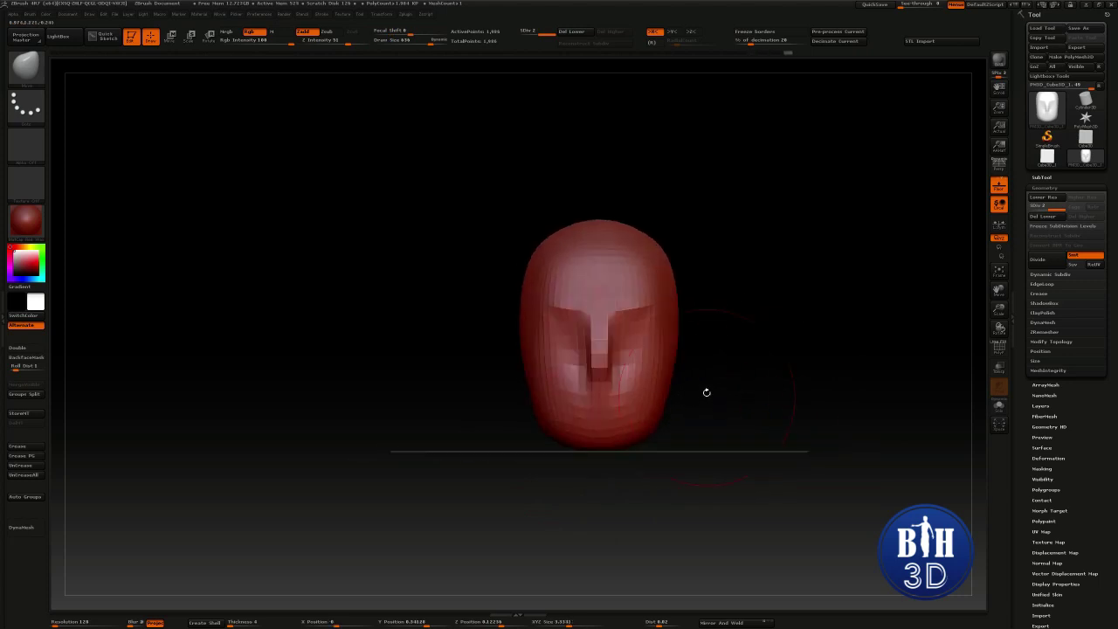
# Return to the ClayBuildup brush and divide the head up to subdivision level 4
pyautogui.press('b')
pyautogui.press('c')
pyautogui.press('b')
pyautogui.hotkey('ctrl', 'd')
pyautogui.hotkey('ctrl', 'd')
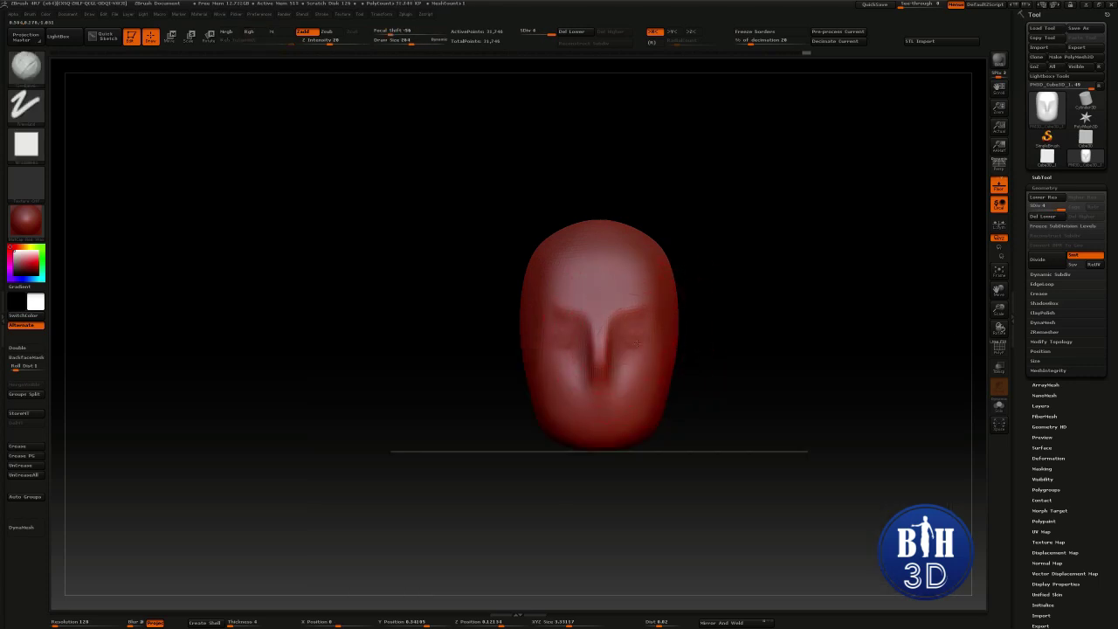
# Pull the nose forward from the face in profile view with the Move brush
pyautogui.moveTo(716, 407)
pyautogui.mouseDown()
pyautogui.moveTo(669, 390)
pyautogui.moveTo(606, 297)
pyautogui.mouseUp()
pyautogui.press('shift')
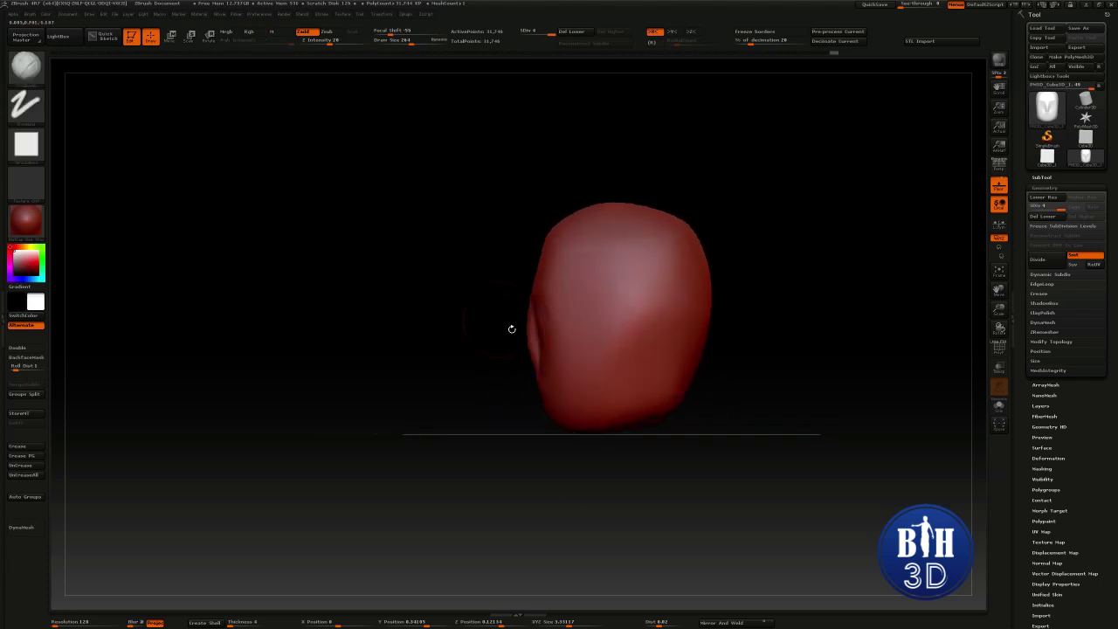
pyautogui.press('b')
pyautogui.press('m')
pyautogui.press('v')
pyautogui.moveTo(534, 337); pyautogui.dragTo(520, 341)
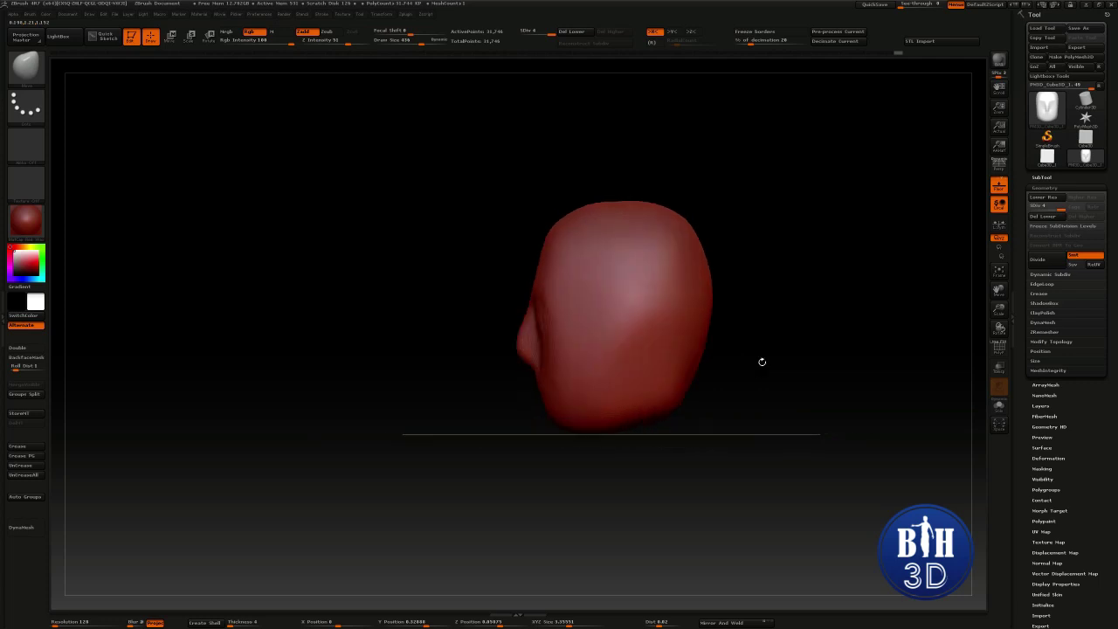
# Block in the eyes and mouth with ClayBuildup, and adjust the jaw and face shape with the Move brush
pyautogui.moveTo(768, 301); pyautogui.dragTo(874, 311)
pyautogui.press('shift')
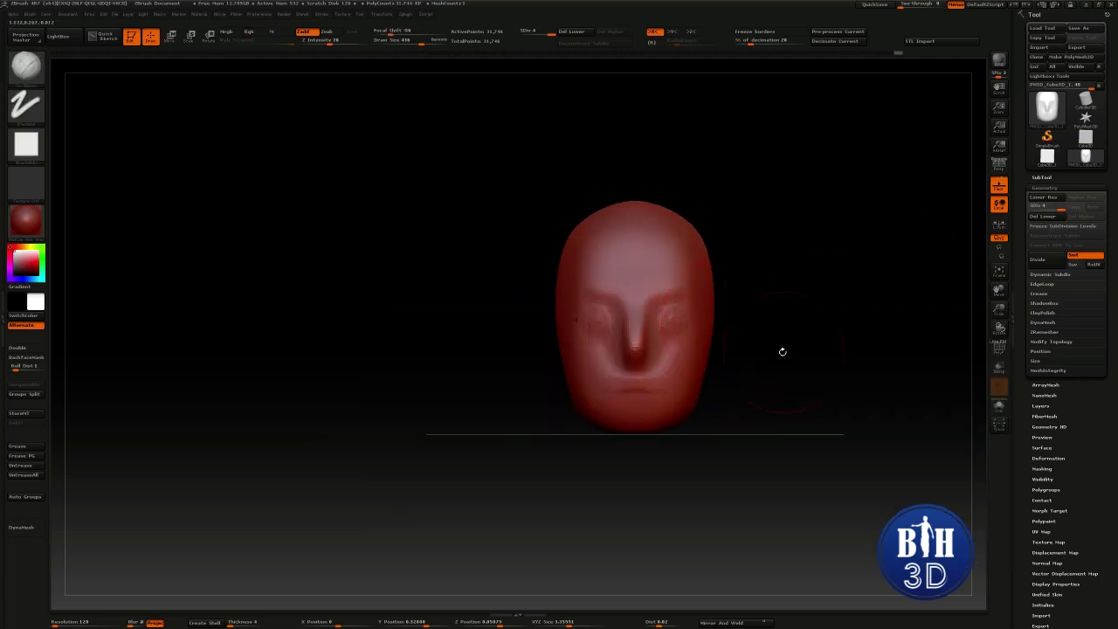
pyautogui.press('b')
pyautogui.press('s')
pyautogui.press('t')
pyautogui.moveTo(768, 357); pyautogui.dragTo(610, 422)
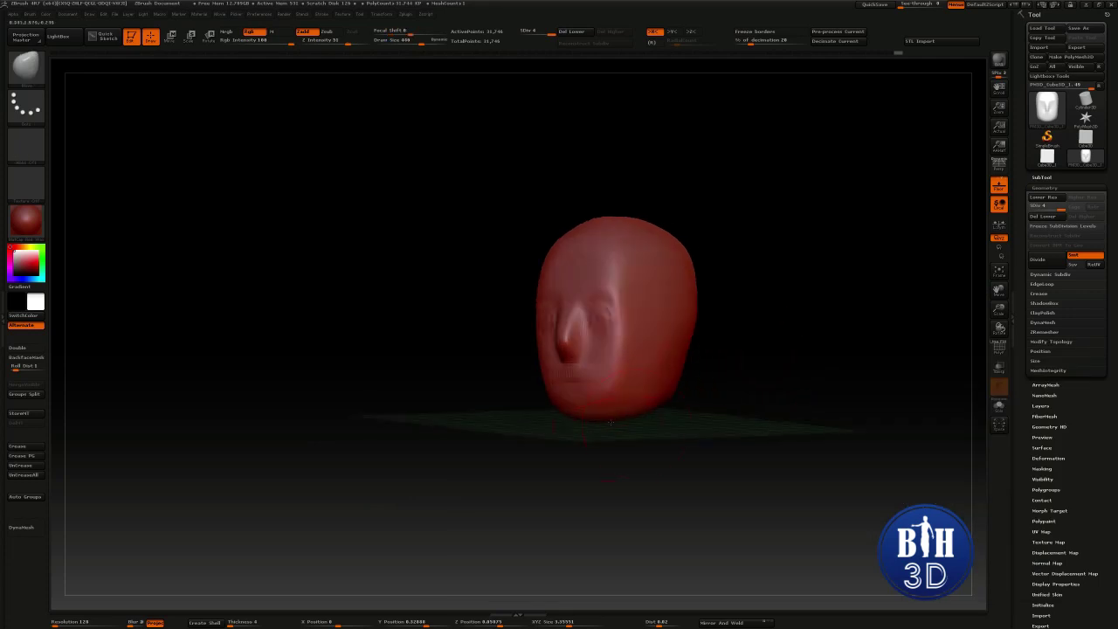
pyautogui.keyDown('shift'); pyautogui.moveTo(699, 404); pyautogui.dragTo(673, 311); pyautogui.keyUp('shift')
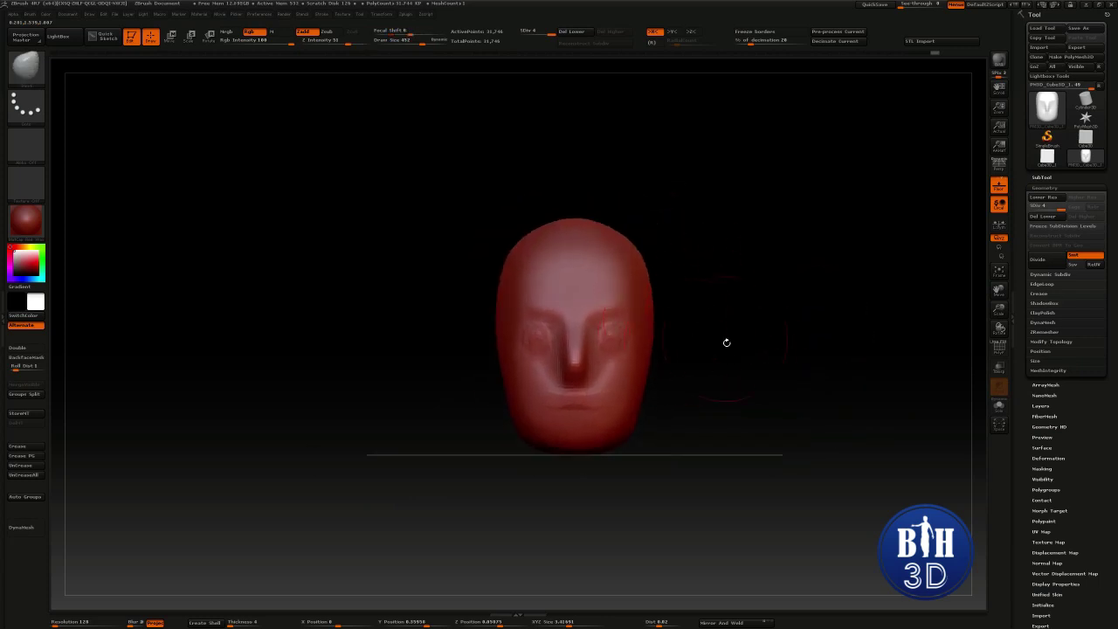
pyautogui.moveTo(723, 338); pyautogui.dragTo(727, 351)
# Turn on perspective distortion and compare the head with it off and on
pyautogui.click(999, 164)
pyautogui.moveTo(790, 258); pyautogui.dragTo(803, 281)
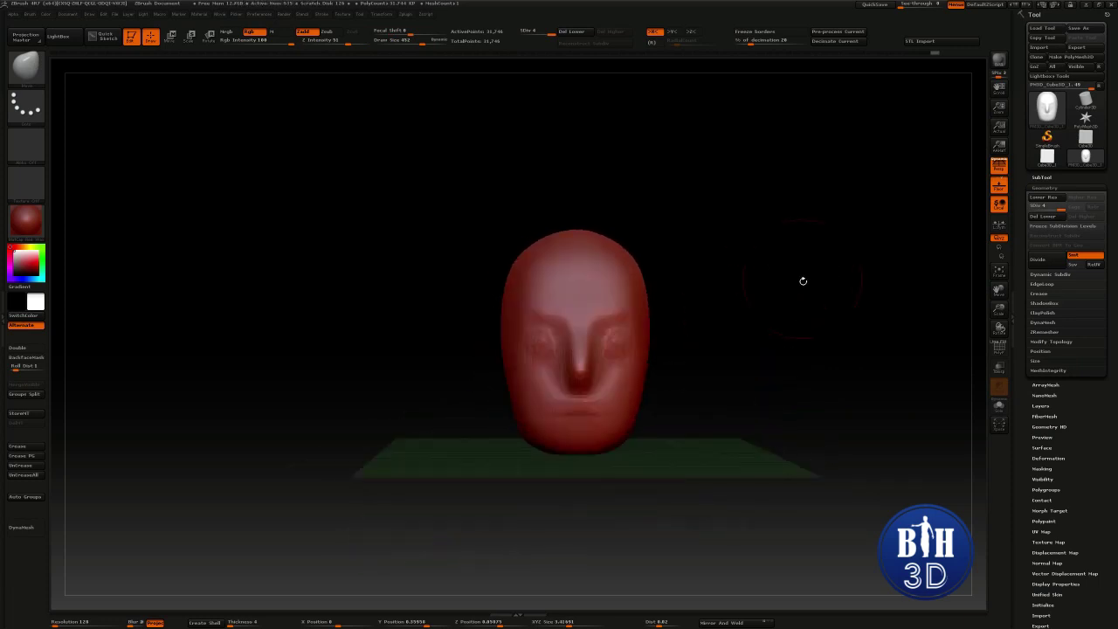
pyautogui.click(999, 187)
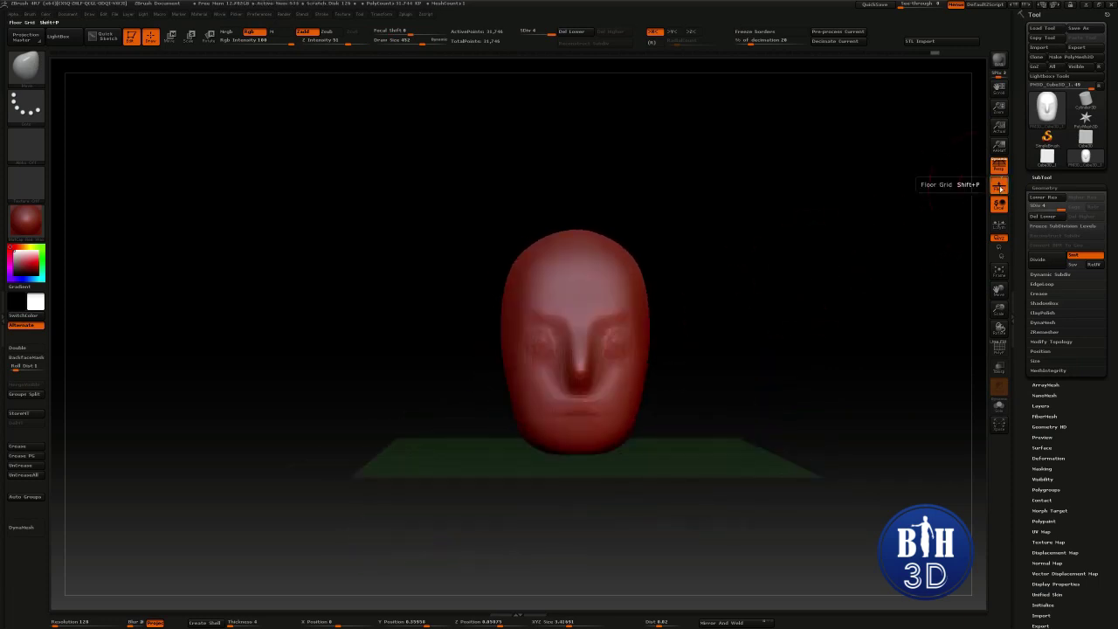
pyautogui.moveTo(844, 251); pyautogui.dragTo(926, 219)
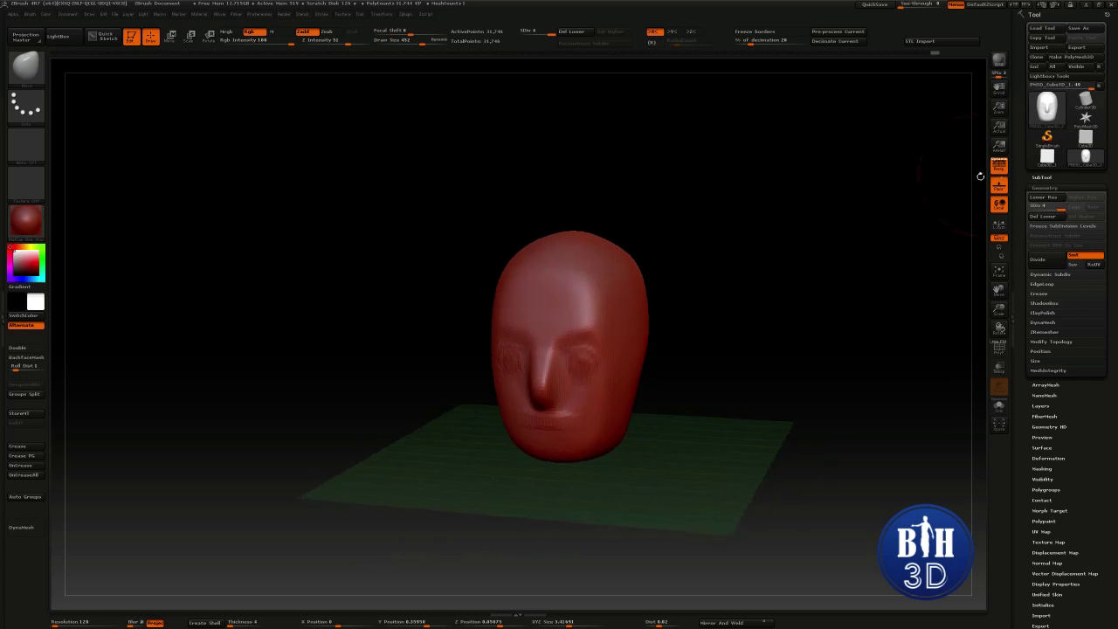
pyautogui.click(996, 167)
pyautogui.click(996, 167)
pyautogui.keyDown('shift'); pyautogui.moveTo(769, 295); pyautogui.dragTo(784, 295); pyautogui.keyUp('shift')
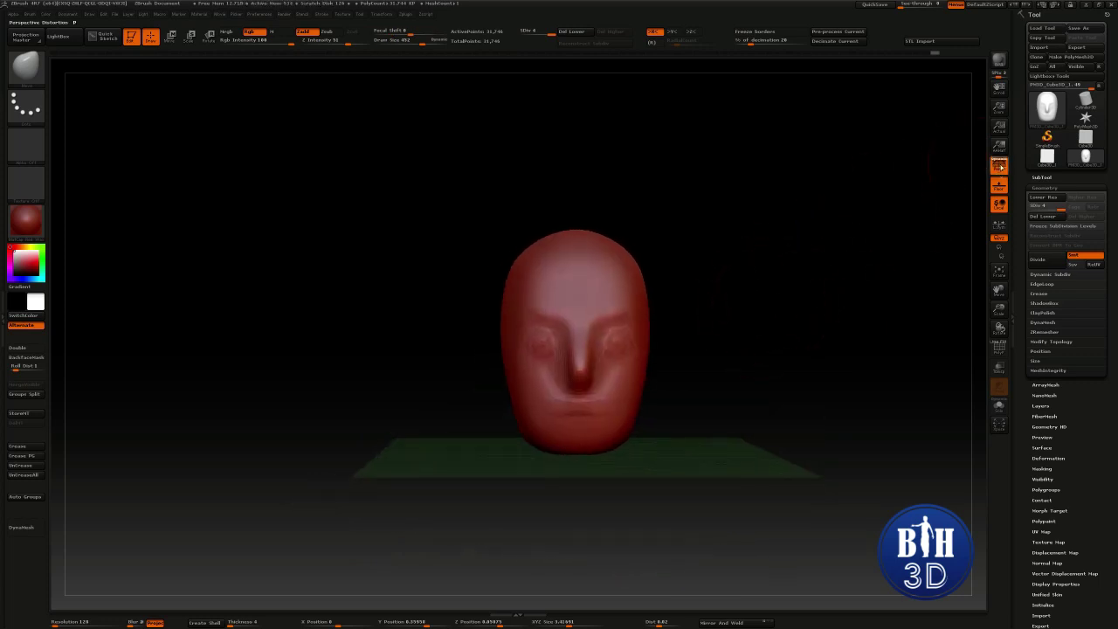
pyautogui.moveTo(830, 232)
pyautogui.mouseDown()
pyautogui.moveTo(779, 270)
pyautogui.moveTo(791, 272)
pyautogui.moveTo(771, 298)
pyautogui.moveTo(848, 230)
pyautogui.mouseUp()
# Build up the brow ridge and eye area with the ClayBuildup brush at a reduced Draw Size
pyautogui.keyDown('alt'); pyautogui.moveTo(753, 288); pyautogui.dragTo(693, 283); pyautogui.keyUp('alt')
pyautogui.press('b')
pyautogui.press('c')
pyautogui.press('b')
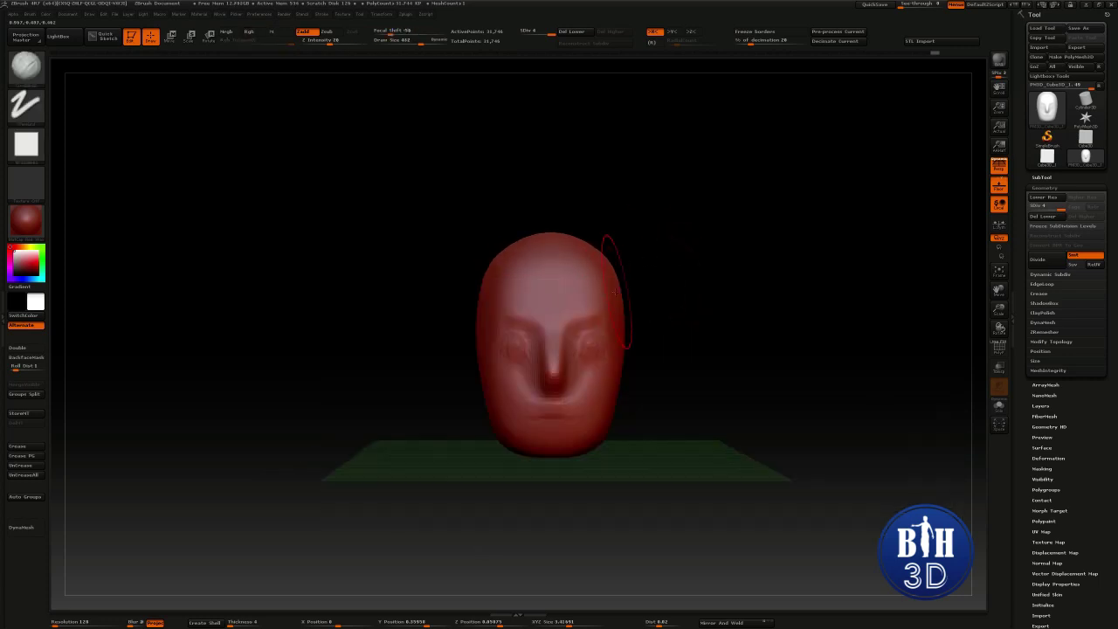
pyautogui.moveTo(614, 285); pyautogui.dragTo(592, 295, button='right')
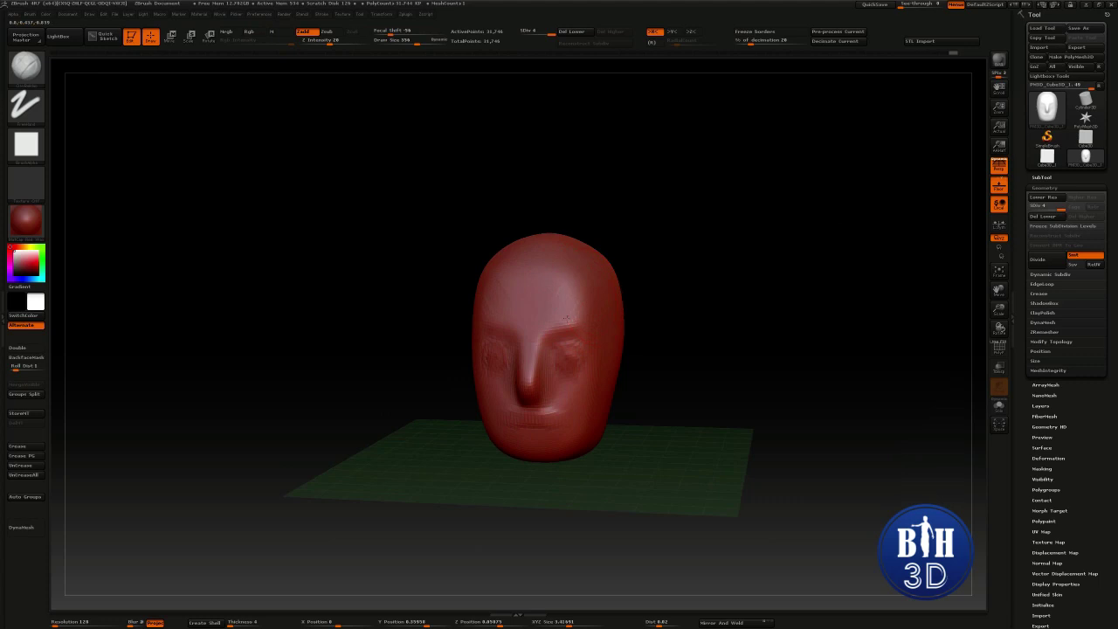
pyautogui.moveTo(558, 320)
pyautogui.mouseDown()
pyautogui.moveTo(558, 303)
pyautogui.moveTo(608, 332)
pyautogui.mouseUp()
pyautogui.moveTo(681, 282); pyautogui.dragTo(601, 282)
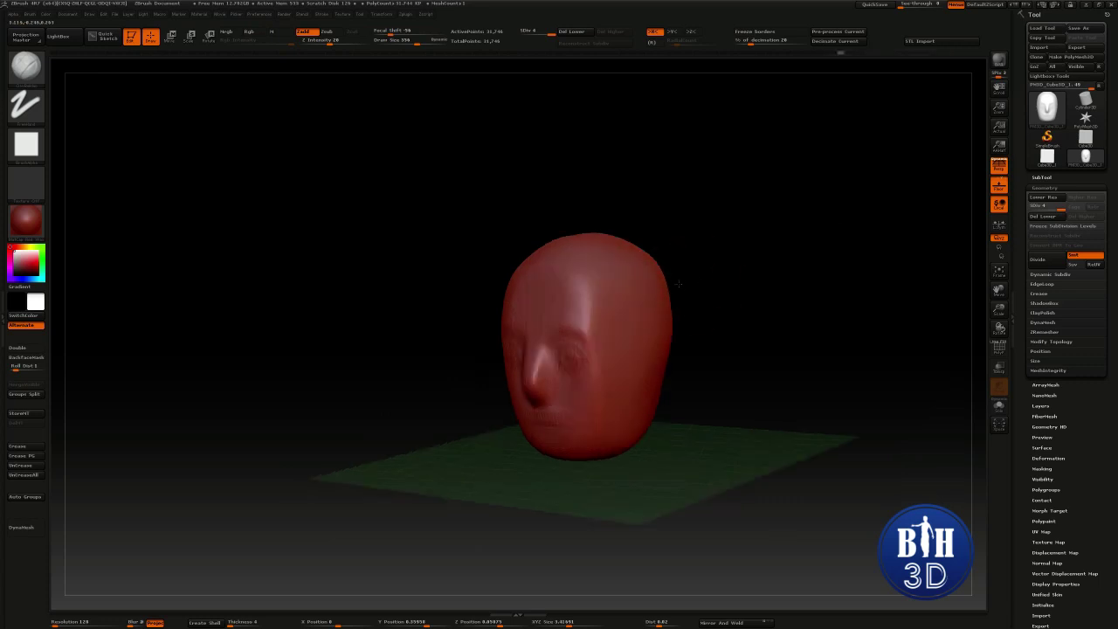
pyautogui.moveTo(585, 325)
pyautogui.mouseDown()
pyautogui.moveTo(591, 346)
pyautogui.moveTo(583, 320)
pyautogui.mouseUp()
pyautogui.moveTo(739, 254)
pyautogui.keyDown('shift'); pyautogui.mouseDown()
pyautogui.moveTo(727, 279)
pyautogui.moveTo(676, 282)
pyautogui.moveTo(769, 375)
pyautogui.moveTo(711, 338)
pyautogui.mouseUp(); pyautogui.keyUp('shift')
# Try ClayBuildup strokes on the forehead and around the nose, and undo them
pyautogui.moveTo(704, 381)
pyautogui.keyDown('alt'); pyautogui.mouseDown()
pyautogui.moveTo(738, 350)
pyautogui.moveTo(709, 325)
pyautogui.mouseUp(); pyautogui.keyUp('alt')
pyautogui.moveTo(572, 316)
pyautogui.mouseDown()
pyautogui.moveTo(552, 321)
pyautogui.moveTo(552, 301)
pyautogui.moveTo(554, 350)
pyautogui.mouseUp()
pyautogui.hotkey('ctrl', 'z')
pyautogui.moveTo(706, 324)
pyautogui.keyDown('alt'); pyautogui.mouseDown()
pyautogui.moveTo(679, 306)
pyautogui.moveTo(690, 320)
pyautogui.moveTo(656, 349)
pyautogui.moveTo(719, 324)
pyautogui.mouseUp(); pyautogui.keyUp('alt')
pyautogui.moveTo(535, 294)
pyautogui.mouseDown()
pyautogui.moveTo(534, 363)
pyautogui.moveTo(560, 308)
pyautogui.moveTo(556, 350)
pyautogui.moveTo(543, 345)
pyautogui.mouseUp()
pyautogui.moveTo(706, 298)
pyautogui.mouseDown()
pyautogui.moveTo(673, 315)
pyautogui.moveTo(711, 306)
pyautogui.mouseUp()
pyautogui.hotkey('ctrl', 'z')
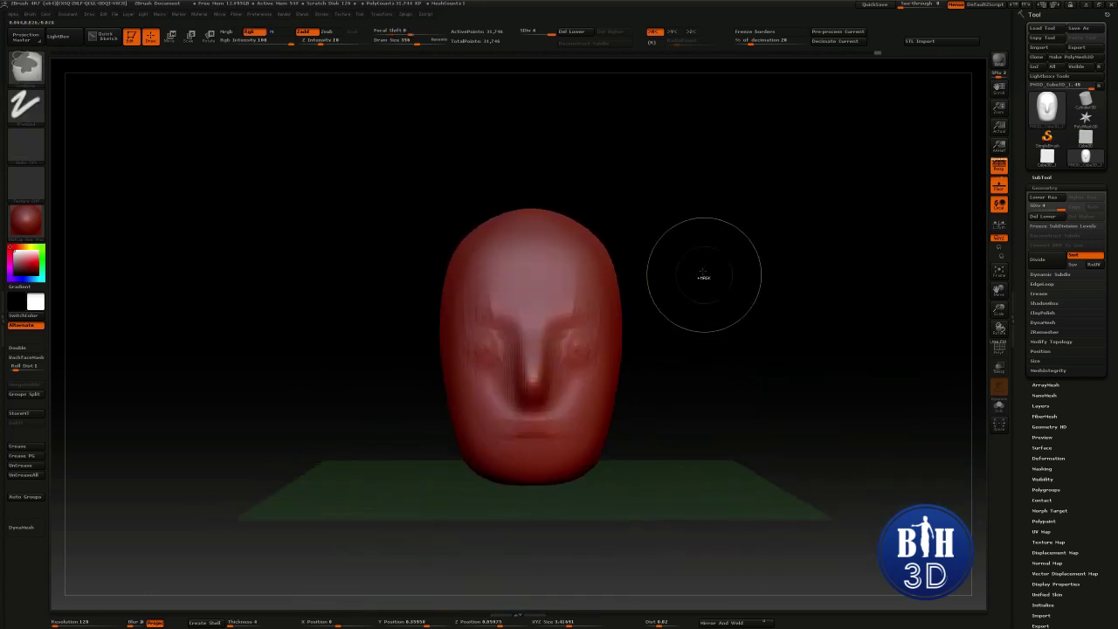
# Toggle perspective distortion off and on repeatedly to compare how the close-up face looks
pyautogui.click(998, 166)
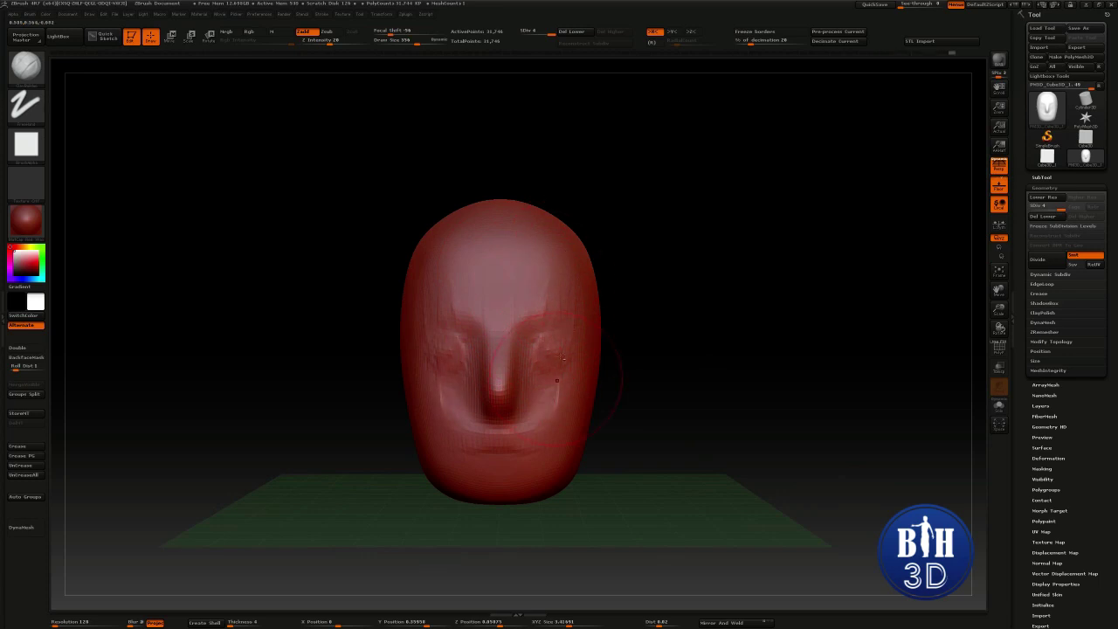
pyautogui.keyDown('alt'); pyautogui.moveTo(639, 345); pyautogui.dragTo(654, 302); pyautogui.keyUp('alt')
pyautogui.click(1000, 165)
pyautogui.click(1000, 165)
pyautogui.click(1000, 166)
pyautogui.click(999, 165)
pyautogui.click(999, 165)
pyautogui.click(1000, 165)
pyautogui.click(1000, 165)
pyautogui.click(1000, 165)
pyautogui.click(1000, 165)
pyautogui.click(1000, 165)
pyautogui.click(1000, 165)
pyautogui.click(1000, 165)
pyautogui.click(999, 165)
pyautogui.click(1000, 166)
pyautogui.click(999, 165)
pyautogui.click(1000, 166)
# Shape the cheeks and jaw with ClayBuildup strokes, and smooth them together with the face
pyautogui.moveTo(672, 277); pyautogui.dragTo(566, 404)
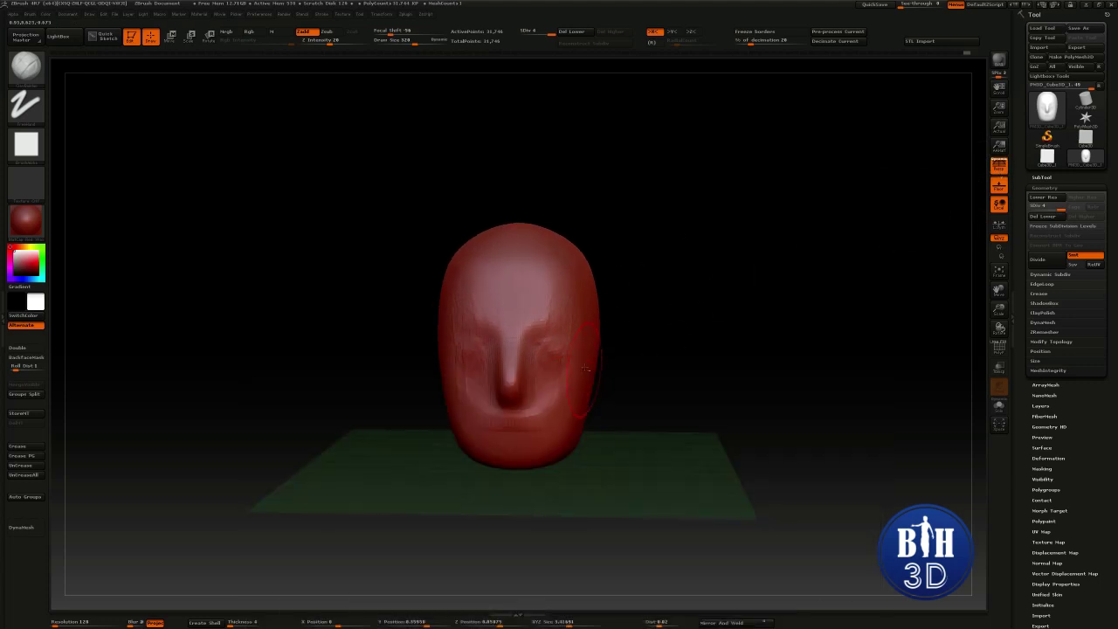
pyautogui.moveTo(562, 444); pyautogui.dragTo(600, 354)
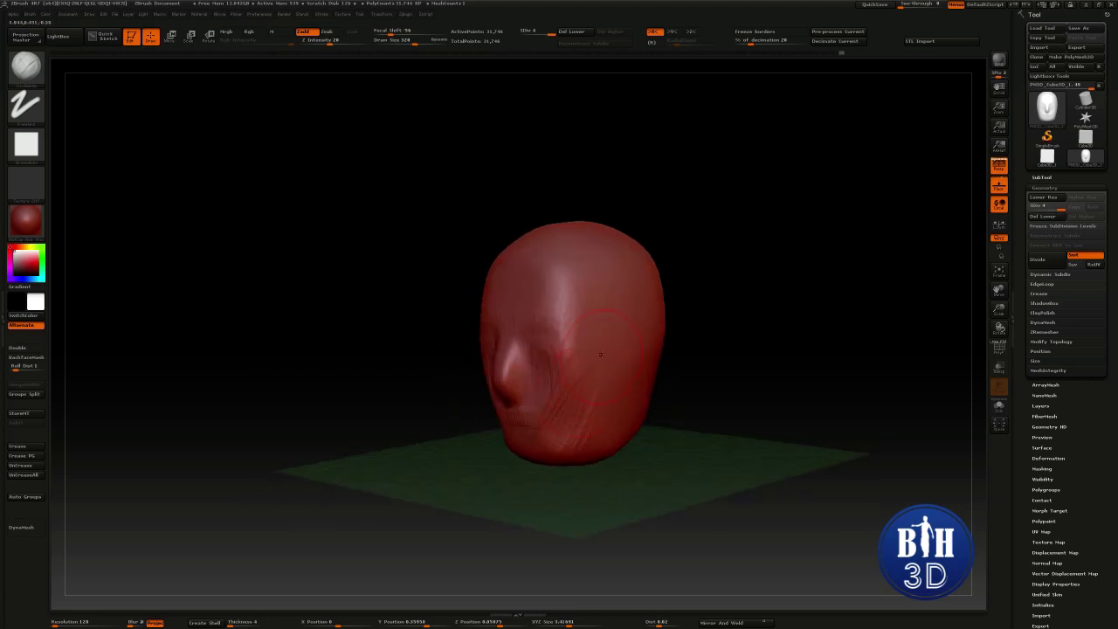
pyautogui.moveTo(556, 458); pyautogui.dragTo(644, 375)
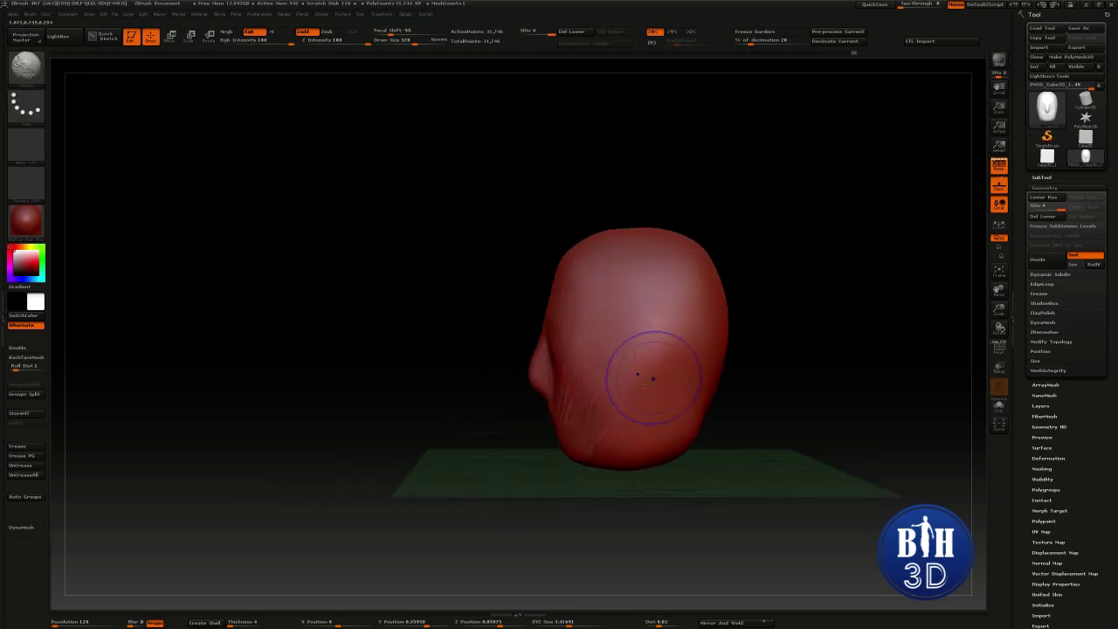
pyautogui.moveTo(589, 454)
pyautogui.keyDown('shift'); pyautogui.mouseDown()
pyautogui.moveTo(507, 289)
pyautogui.moveTo(559, 349)
pyautogui.moveTo(553, 411)
pyautogui.mouseUp(); pyautogui.keyUp('shift')
pyautogui.moveTo(630, 408)
pyautogui.mouseDown()
pyautogui.moveTo(626, 430)
pyautogui.moveTo(588, 460)
pyautogui.mouseUp()
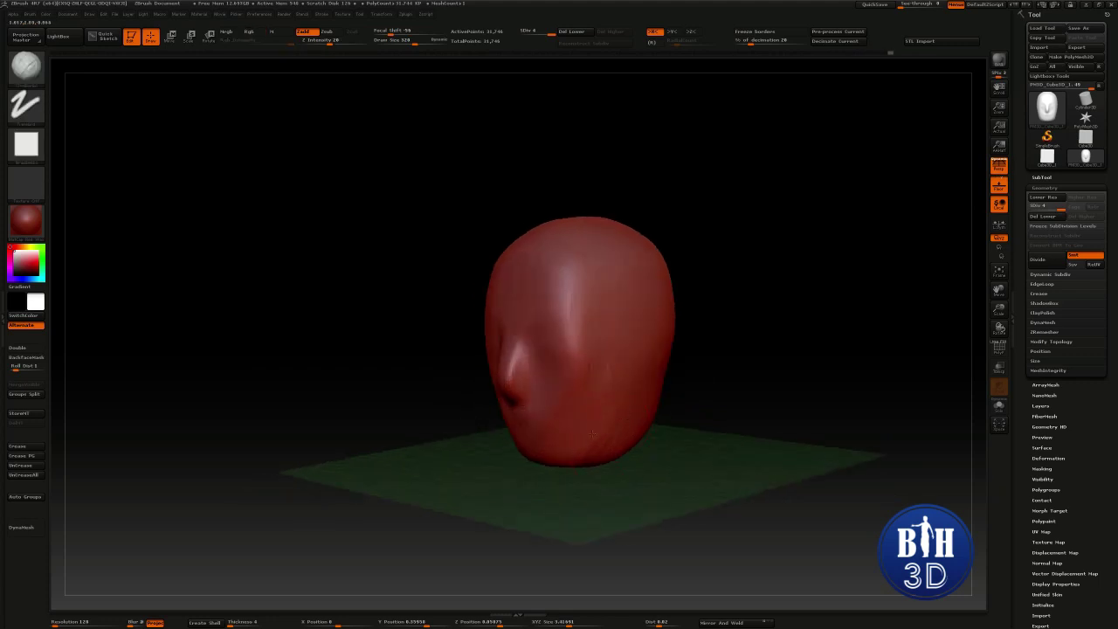
pyautogui.keyDown('shift'); pyautogui.moveTo(708, 385); pyautogui.dragTo(601, 447); pyautogui.keyUp('shift')
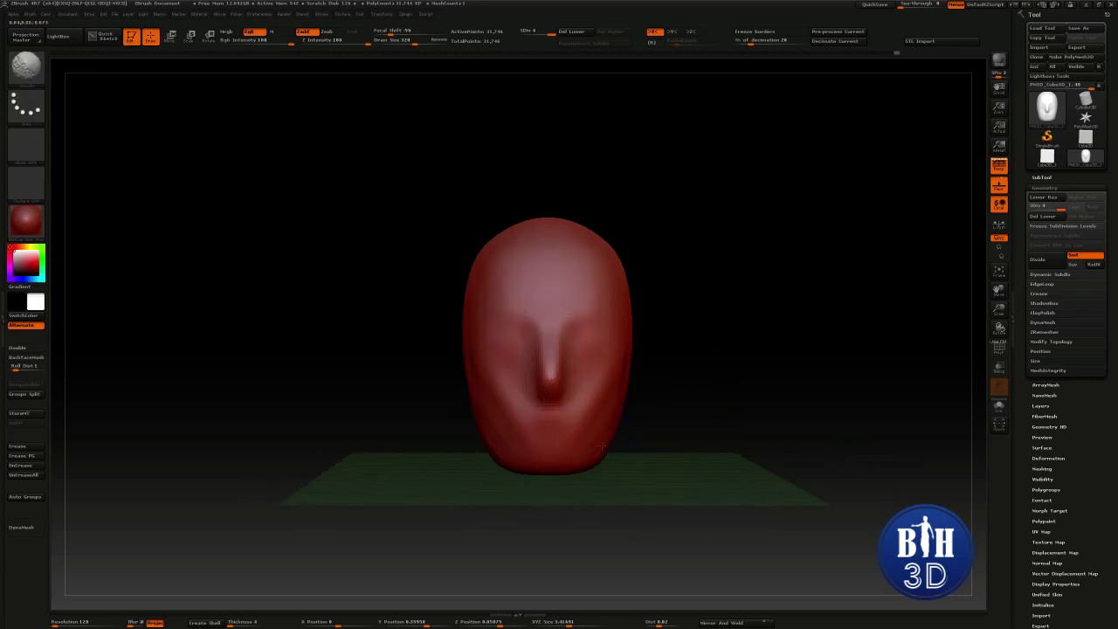
# Bring up the brush palette repeatedly to examine the available sculpting brushes
pyautogui.moveTo(667, 358); pyautogui.dragTo(726, 170)
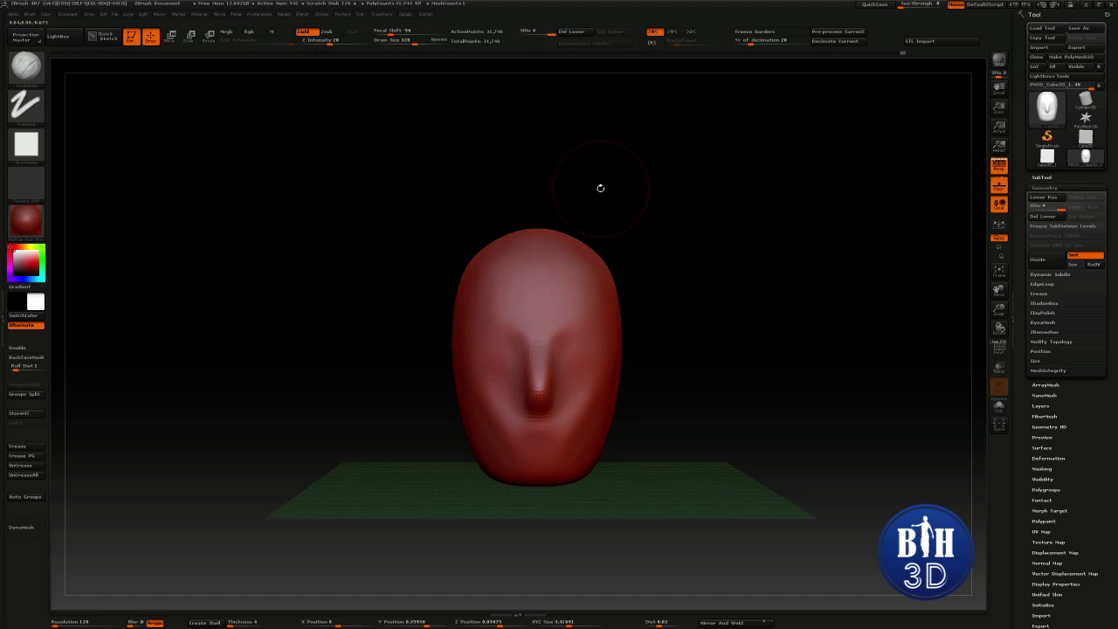
pyautogui.press('b')
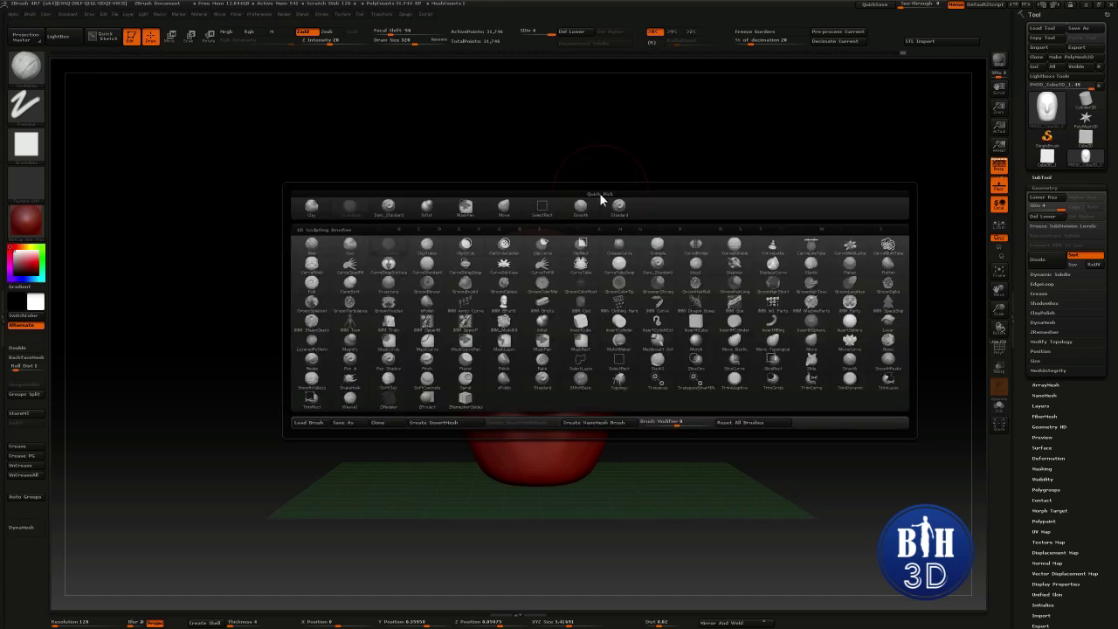
pyautogui.press('b')
pyautogui.press('b')
pyautogui.press('b')
pyautogui.press('b')
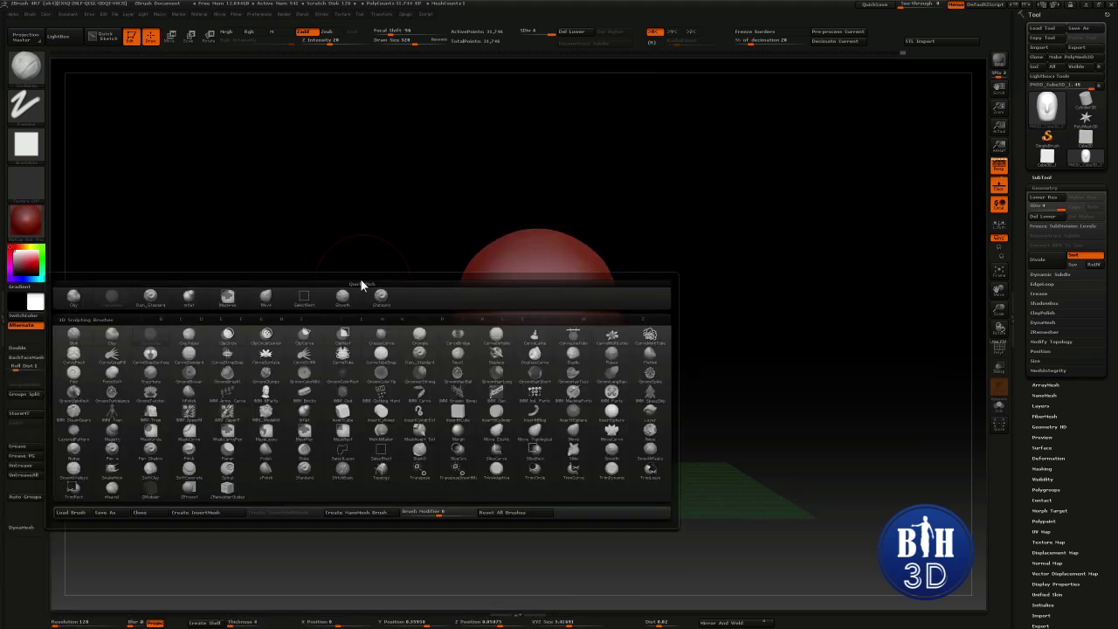
pyautogui.press('b')
pyautogui.press('b')
pyautogui.press('b')
pyautogui.press('b')
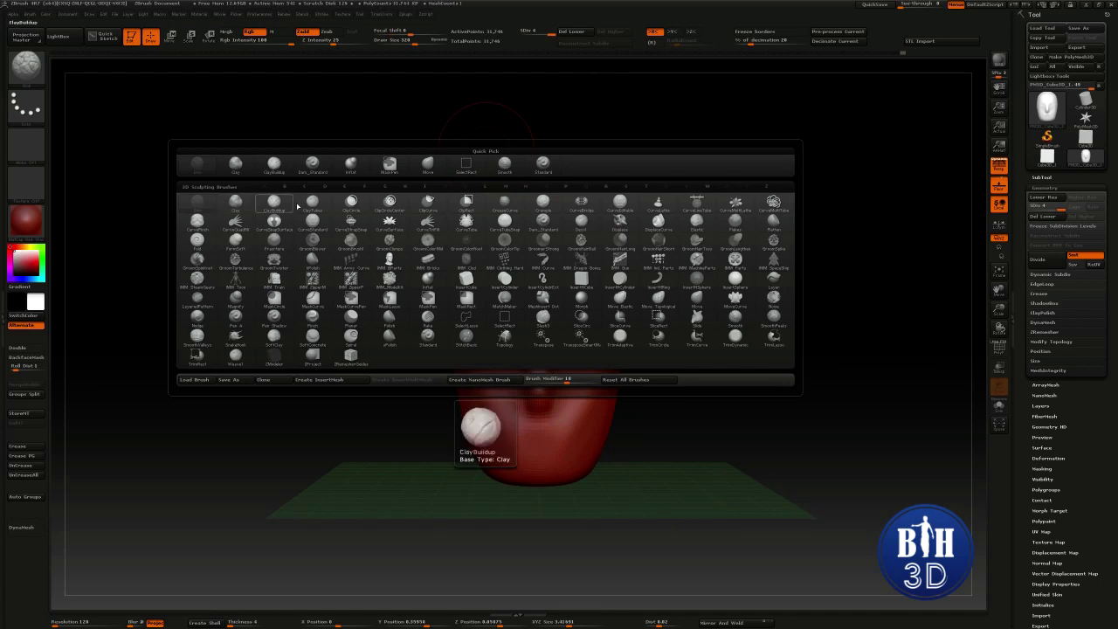
pyautogui.press('b')
pyautogui.press('b')
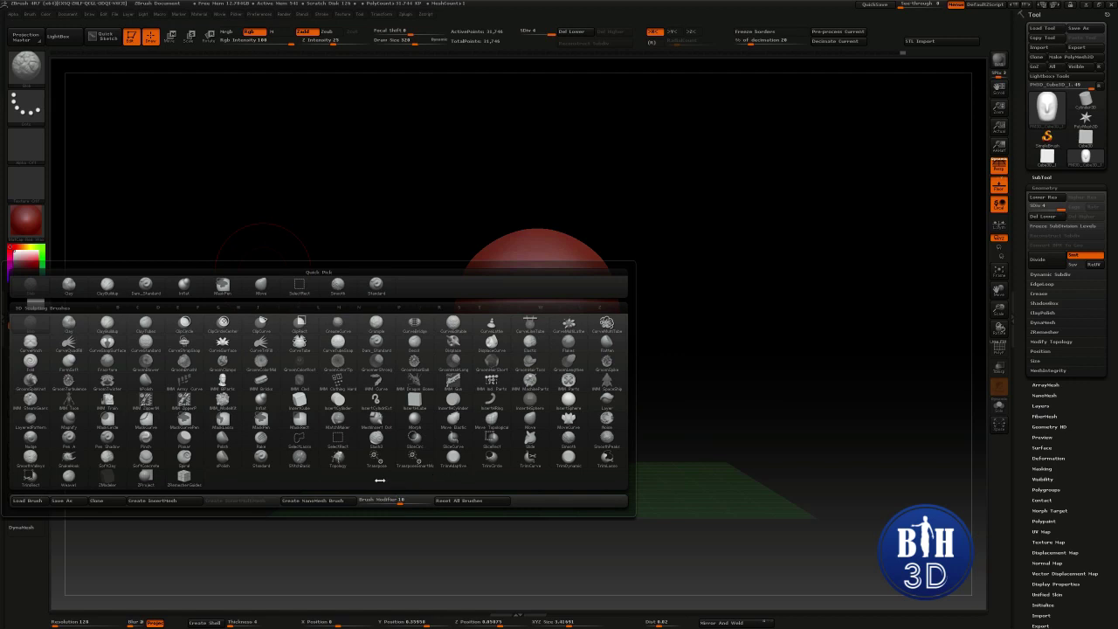
# Filter the brush palette by initial letter to select the Clay brush and then the Move brush
pyautogui.moveTo(68, 335)
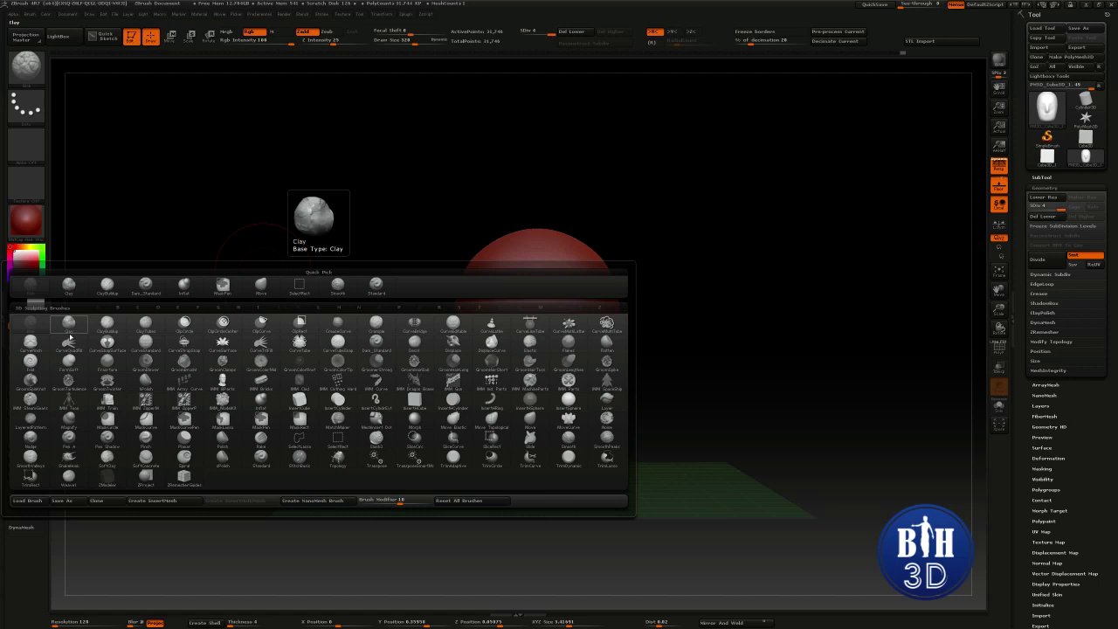
pyautogui.press('c')
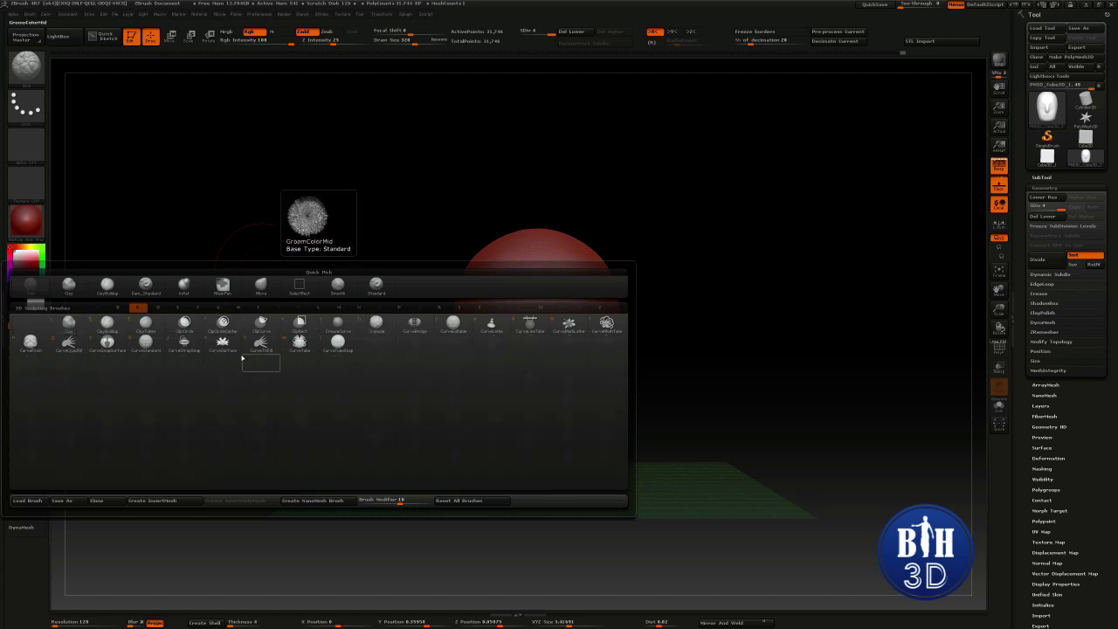
pyautogui.click(58, 325)
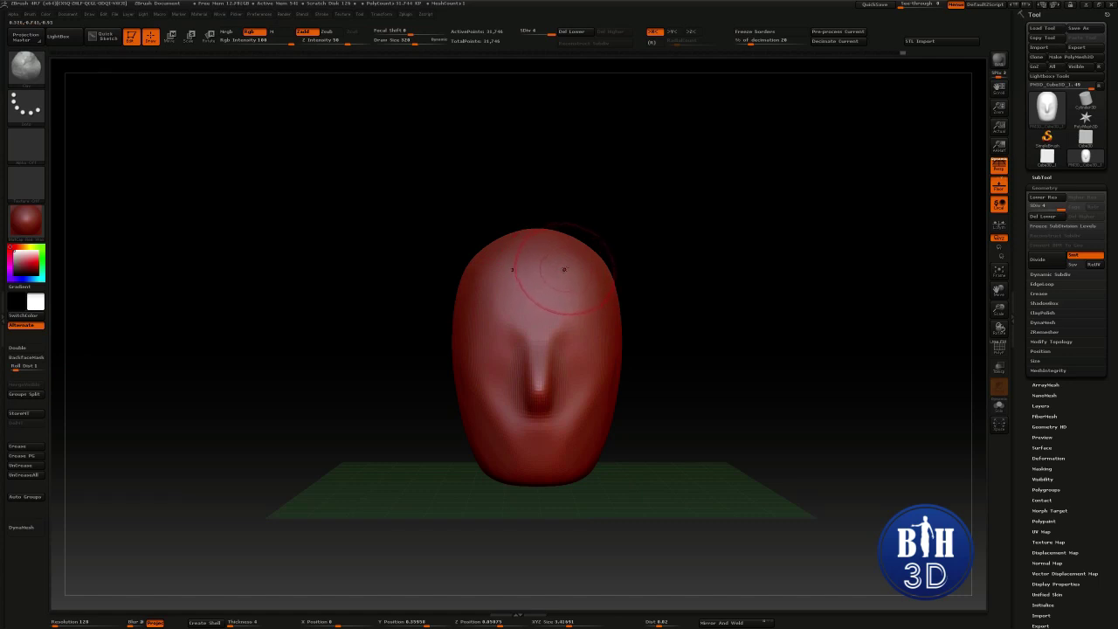
pyautogui.press('b')
pyautogui.press('m')
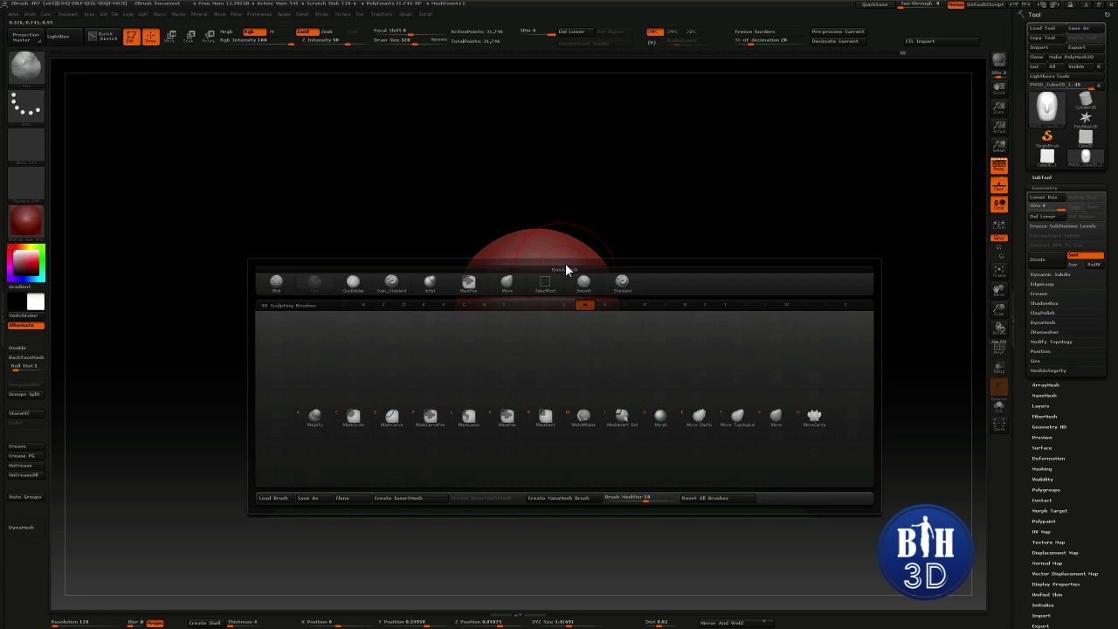
pyautogui.click(765, 418)
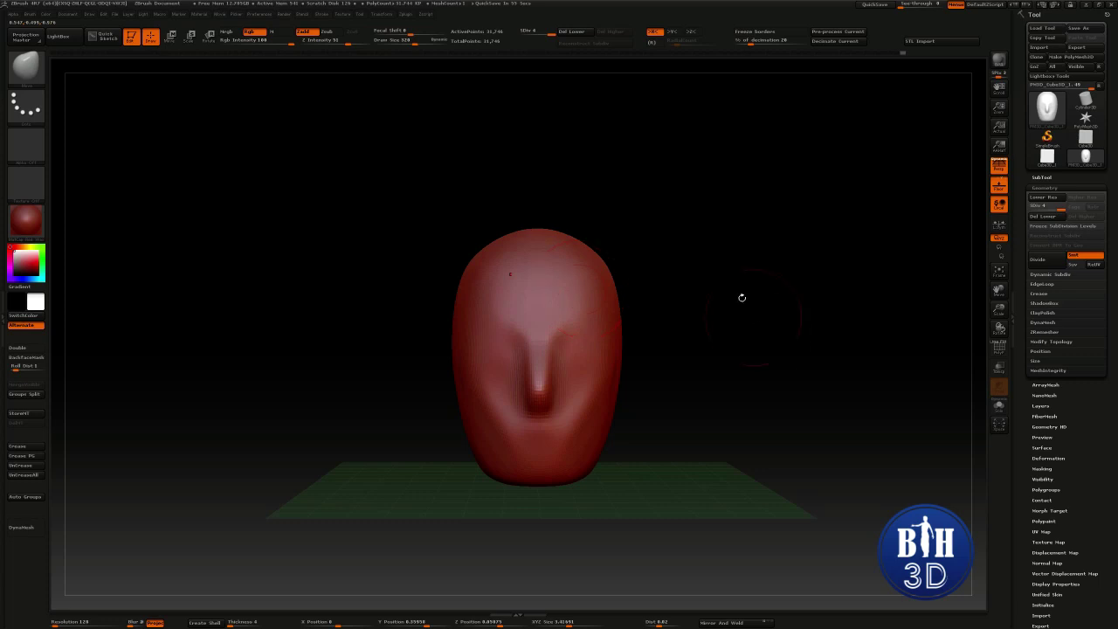
# Select the ClayBuildup brush and sculpt the area under the eyes, the cheeks and the sides of the jaw
pyautogui.press('b')
pyautogui.press('c')
pyautogui.press('b')
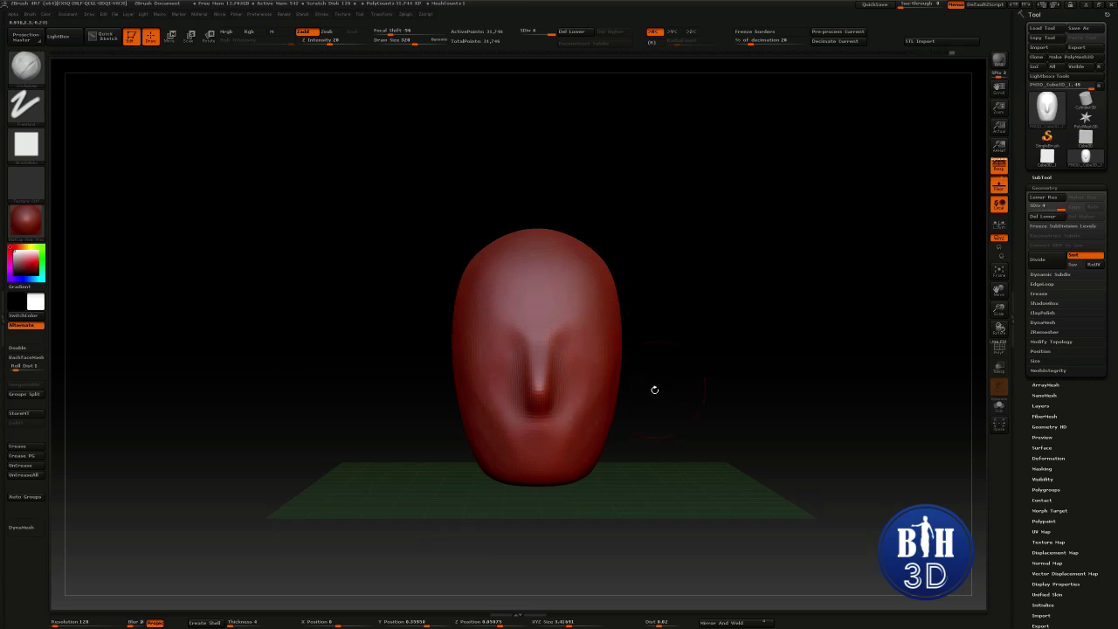
pyautogui.moveTo(654, 389); pyautogui.dragTo(616, 361)
pyautogui.moveTo(708, 371); pyautogui.dragTo(597, 424)
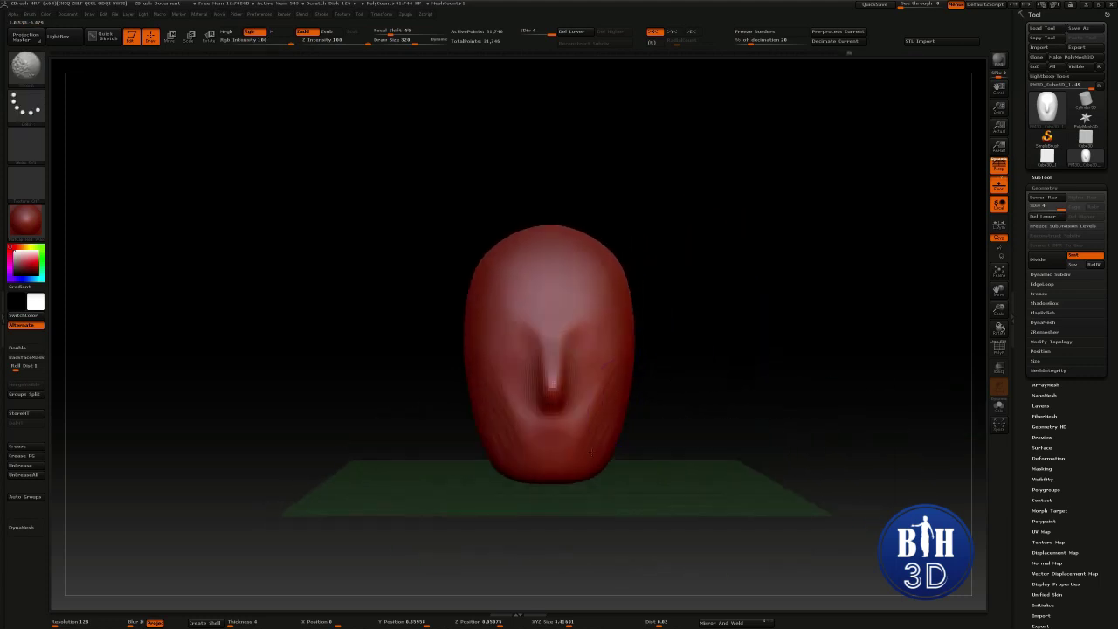
pyautogui.moveTo(591, 346); pyautogui.dragTo(598, 360)
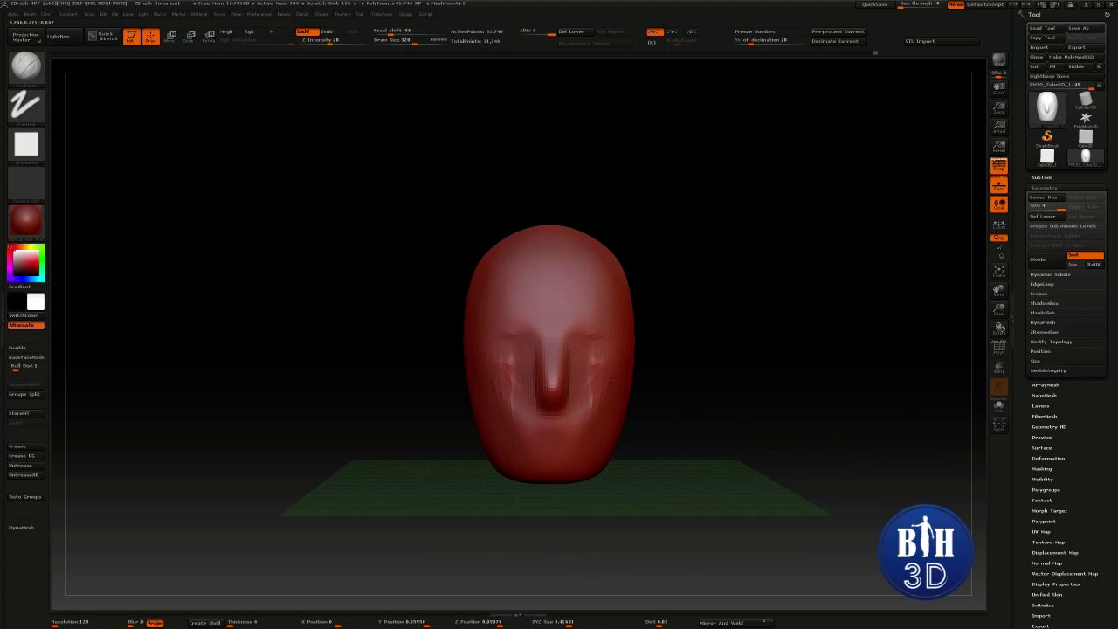
pyautogui.moveTo(624, 367)
pyautogui.mouseDown()
pyautogui.moveTo(580, 424)
pyautogui.moveTo(647, 457)
pyautogui.moveTo(619, 462)
pyautogui.mouseUp()
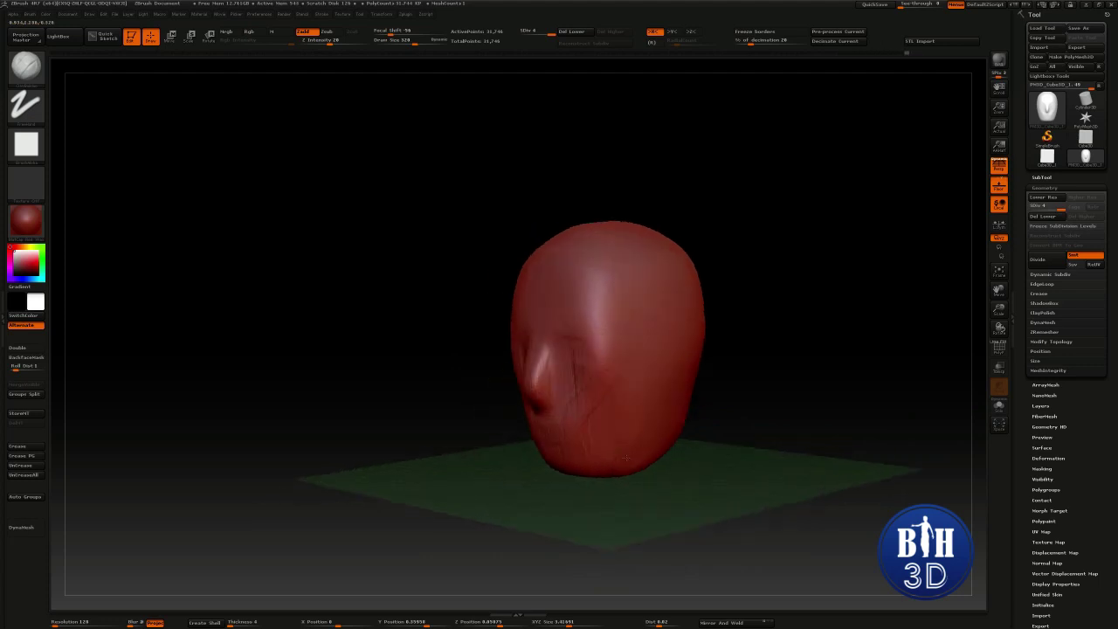
pyautogui.moveTo(764, 360)
pyautogui.mouseDown()
pyautogui.moveTo(704, 367)
pyautogui.moveTo(534, 325)
pyautogui.mouseUp()
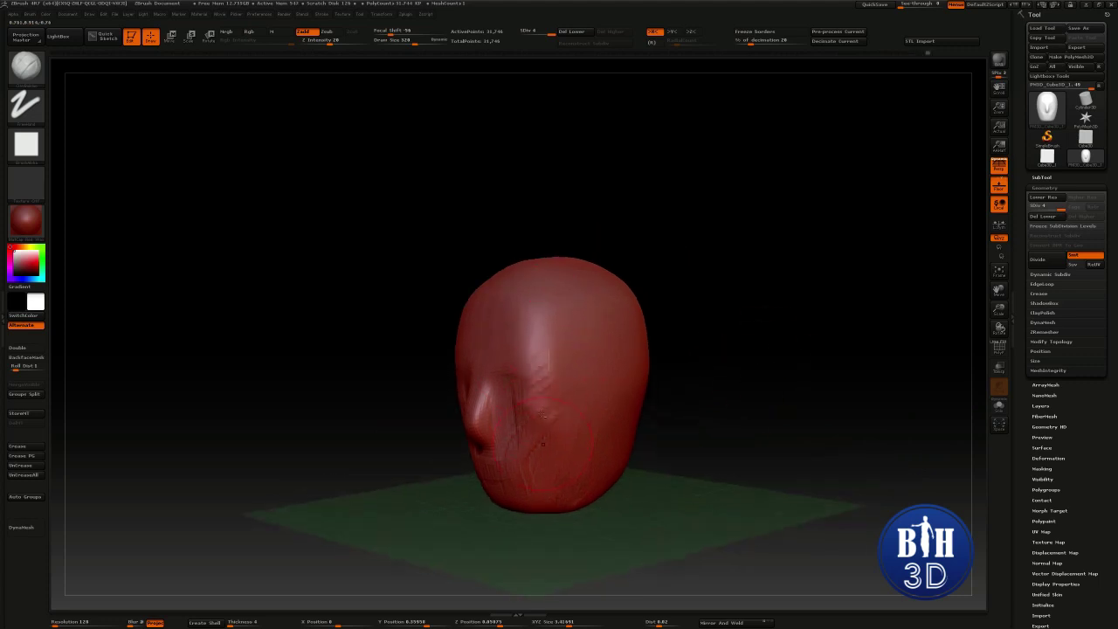
pyautogui.moveTo(687, 338)
pyautogui.mouseDown()
pyautogui.moveTo(717, 333)
pyautogui.moveTo(512, 350)
pyautogui.mouseUp()
# Switch to the Standard brush and back to ClayBuildup using their letter shortcuts
pyautogui.press('b')
pyautogui.press('s')
pyautogui.press('t')
pyautogui.press('b')
pyautogui.press('c')
pyautogui.press('b')
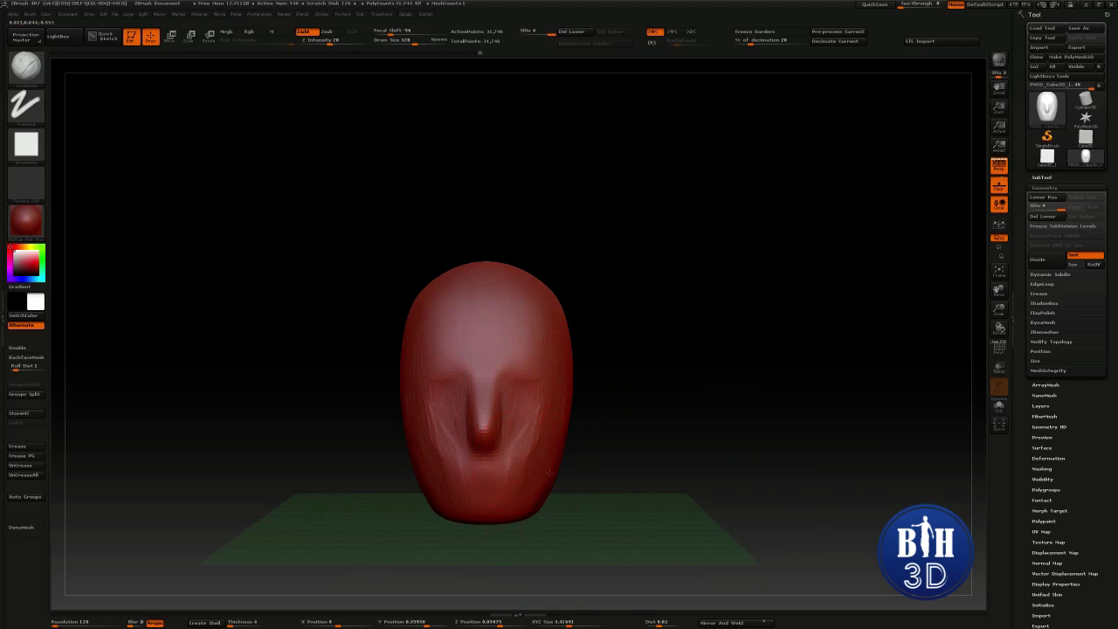
pyautogui.moveTo(659, 398); pyautogui.dragTo(641, 290)
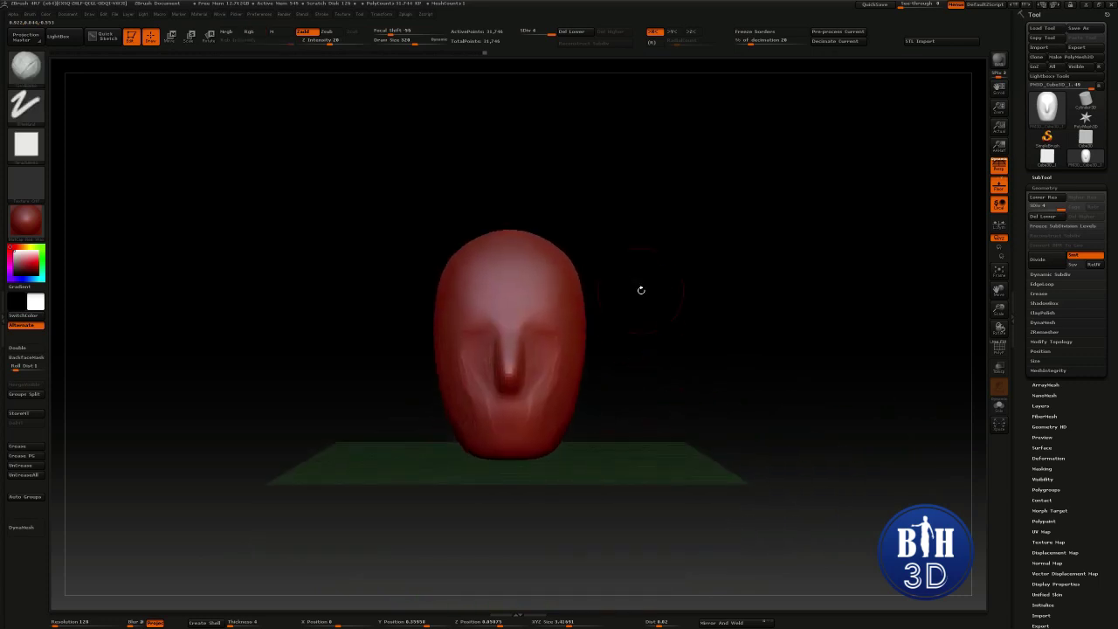